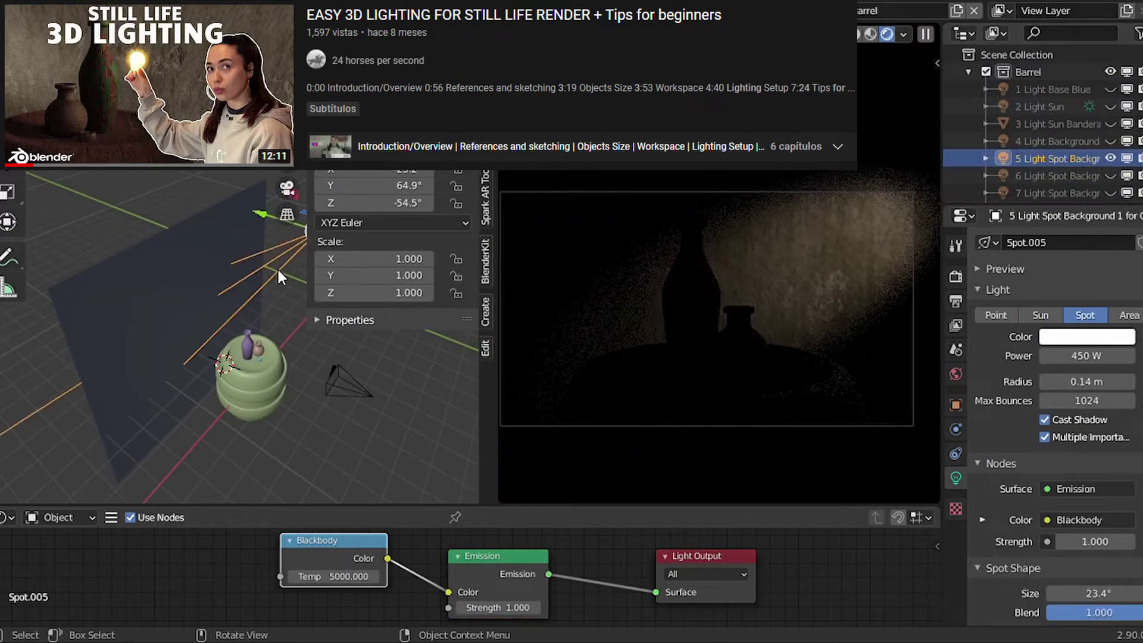
{"action": "left_click_drag", "start_coordinate": [329, 388], "coordinate": [238, 362]}
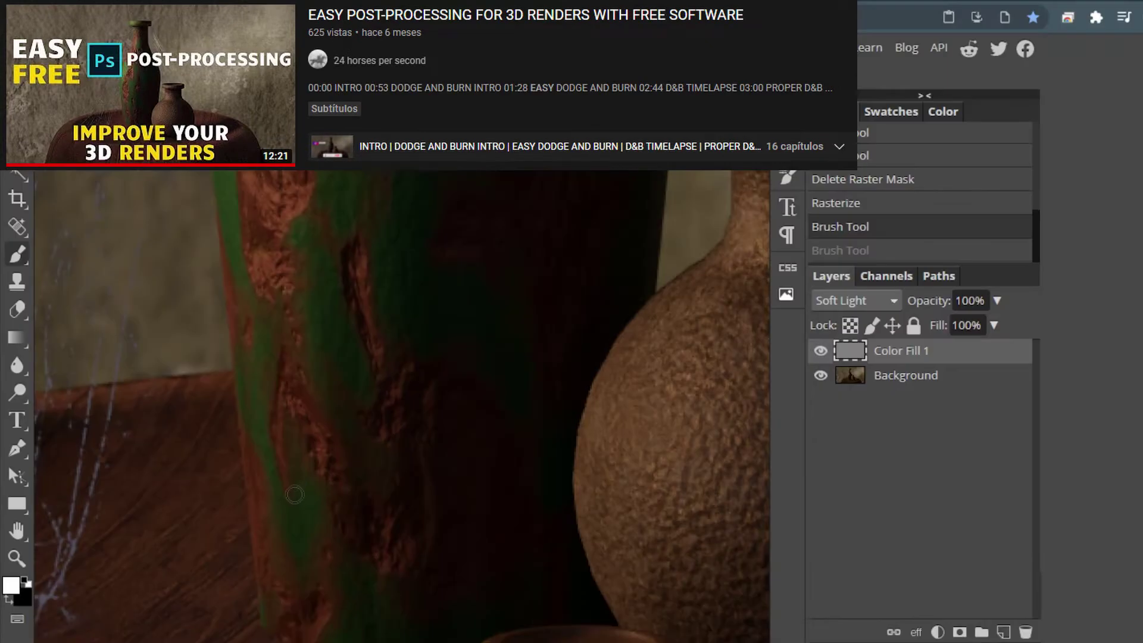
In Photopea, paint short white brush strokes over the green vase's surface on the Soft Light Color Fill 1 layer.
{"action": "left_click_drag", "start_coordinate": [296, 498], "coordinate": [298, 543]}
{"action": "left_click_drag", "start_coordinate": [280, 485], "coordinate": [283, 518]}
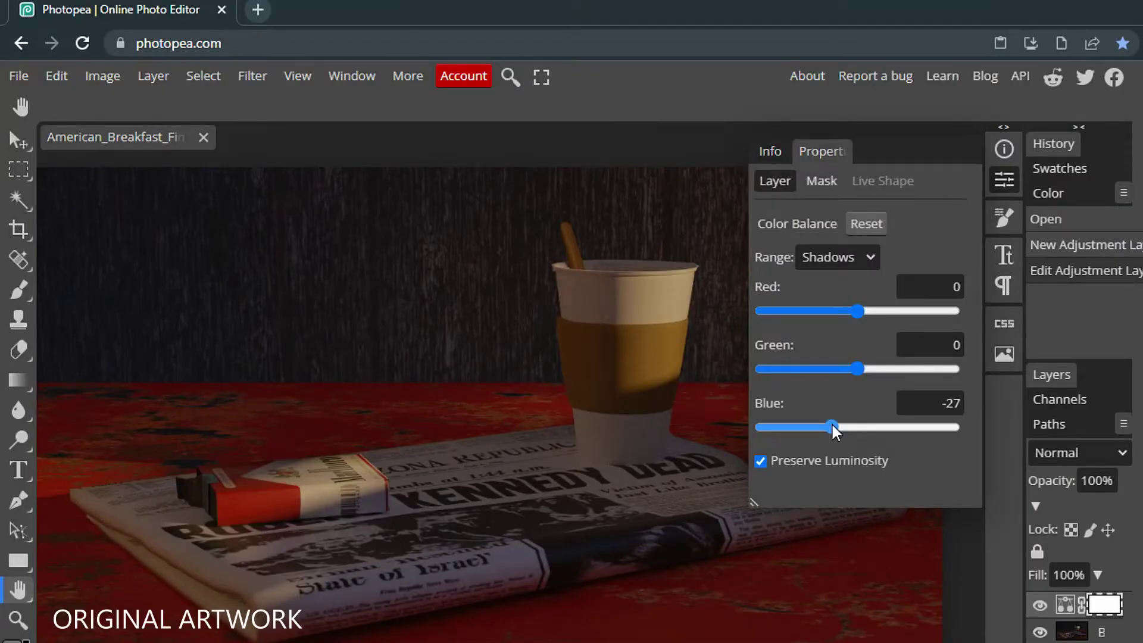
Raise the blue value for the Shadows range in the American_Breakfast image's Color Balance adjustment layer.
{"action": "left_click_drag", "start_coordinate": [831, 423], "coordinate": [865, 428]}
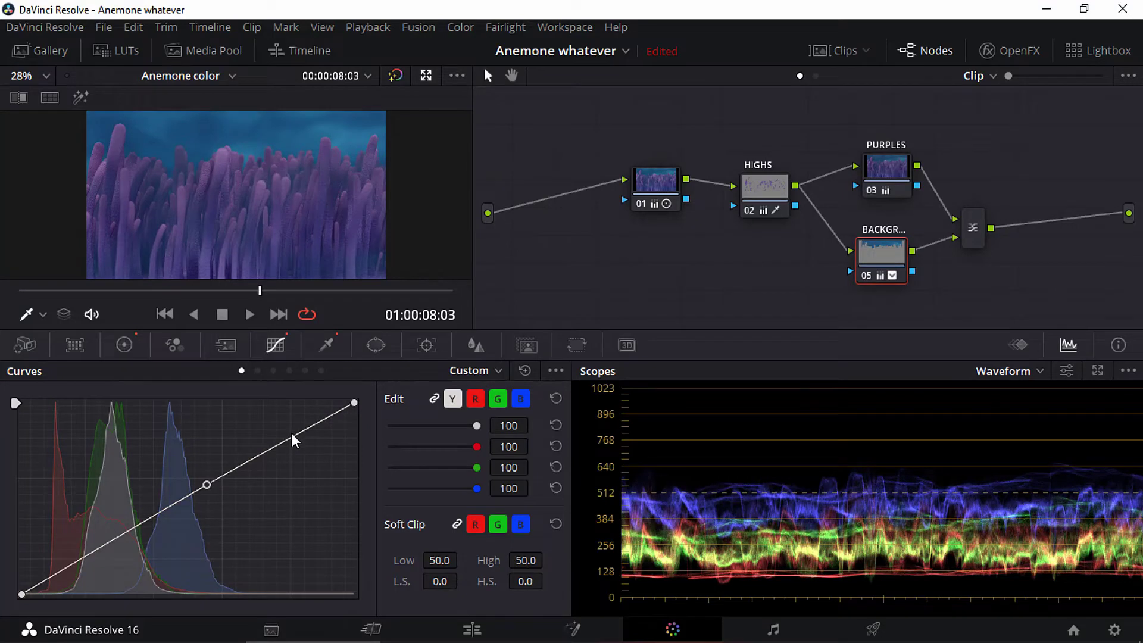
In DaVinci Resolve, shape the background node's custom curve with an added highlight point, slightly lowered midtones and the black point shifted inward.
{"action": "left_click", "coordinate": [280, 439]}
{"action": "left_click", "coordinate": [354, 404]}
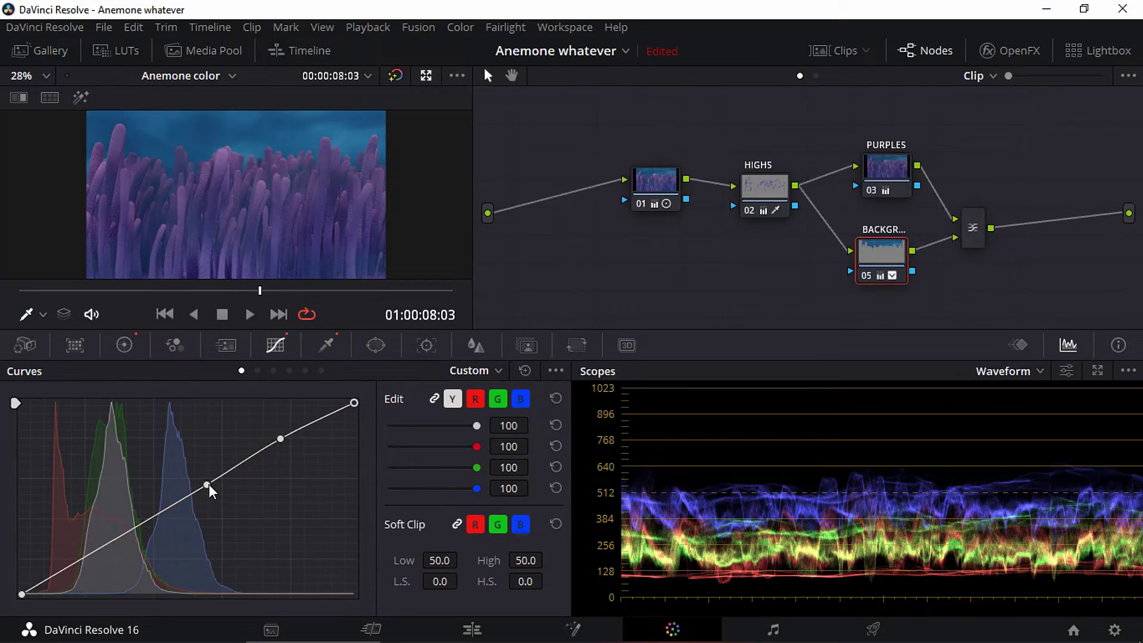
{"action": "left_click_drag", "start_coordinate": [209, 486], "coordinate": [212, 490]}
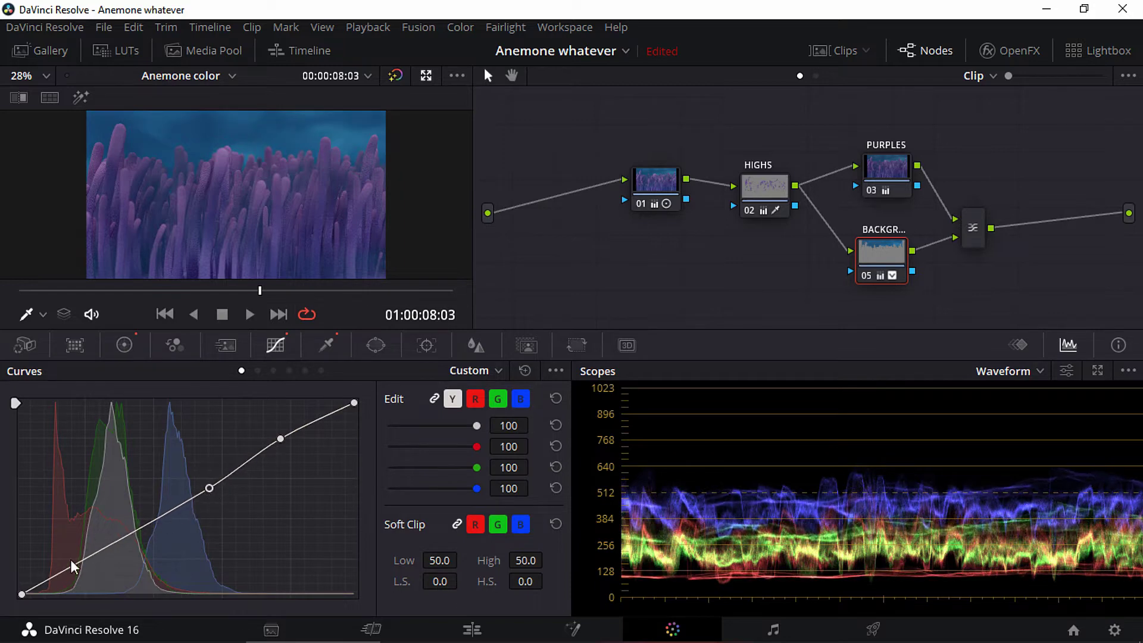
{"action": "left_click_drag", "start_coordinate": [22, 594], "coordinate": [36, 594]}
{"action": "left_click_drag", "start_coordinate": [209, 495], "coordinate": [206, 492]}
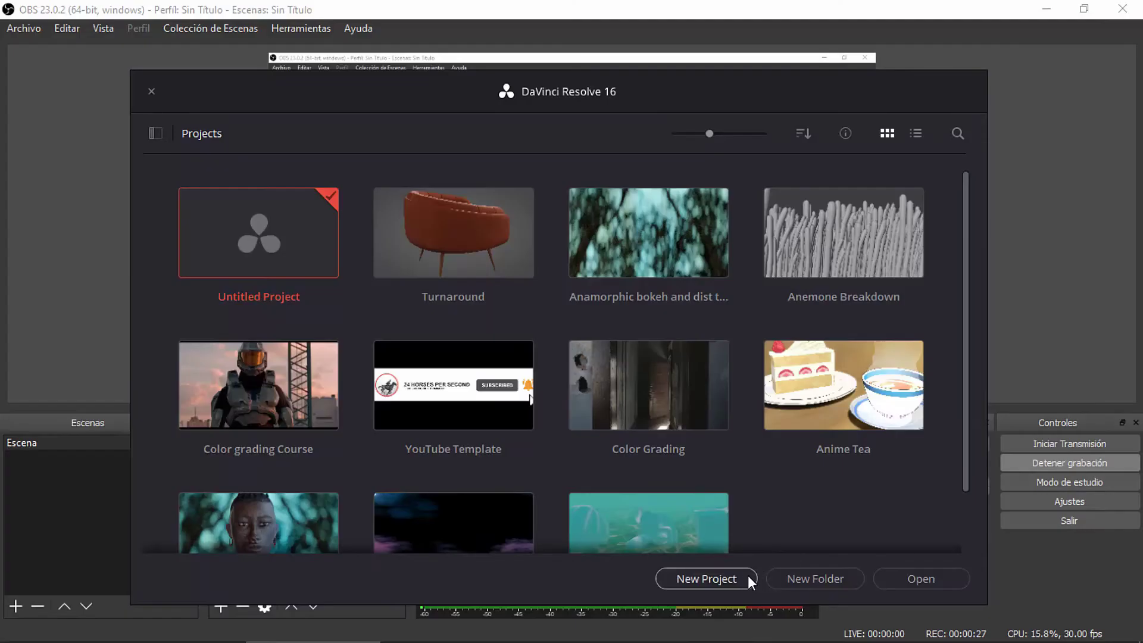
Create a new DaVinci Resolve project named "Anemone whatever".
{"action": "left_click", "coordinate": [724, 580]}
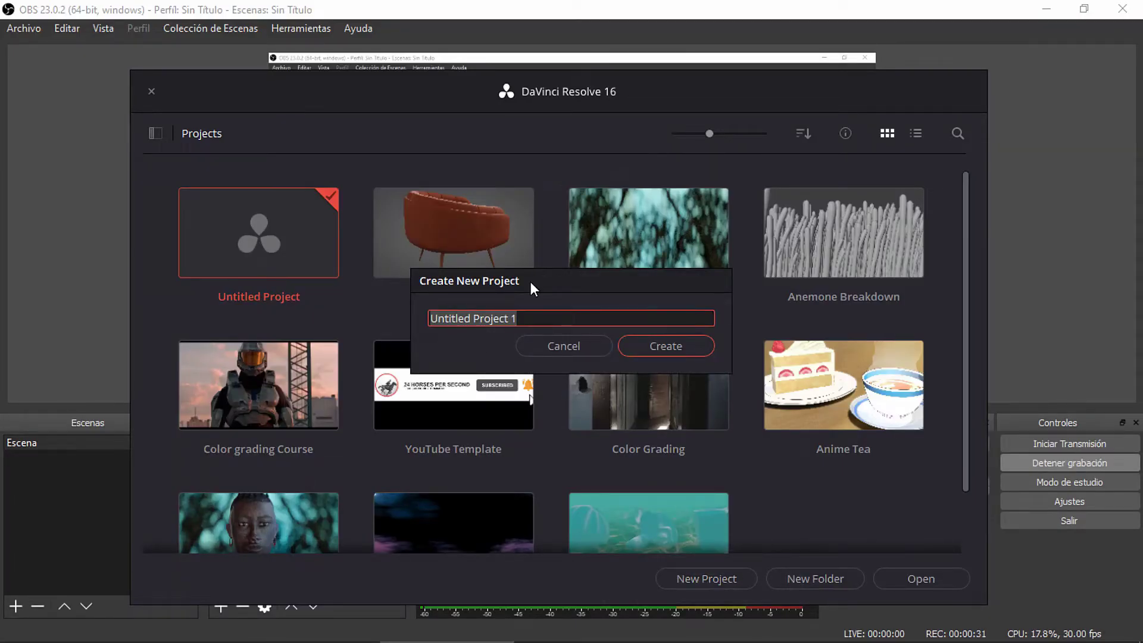
{"action": "type", "text": "Aneo"}
{"action": "key", "text": "BackSpace"}
{"action": "type", "text": "mone"}
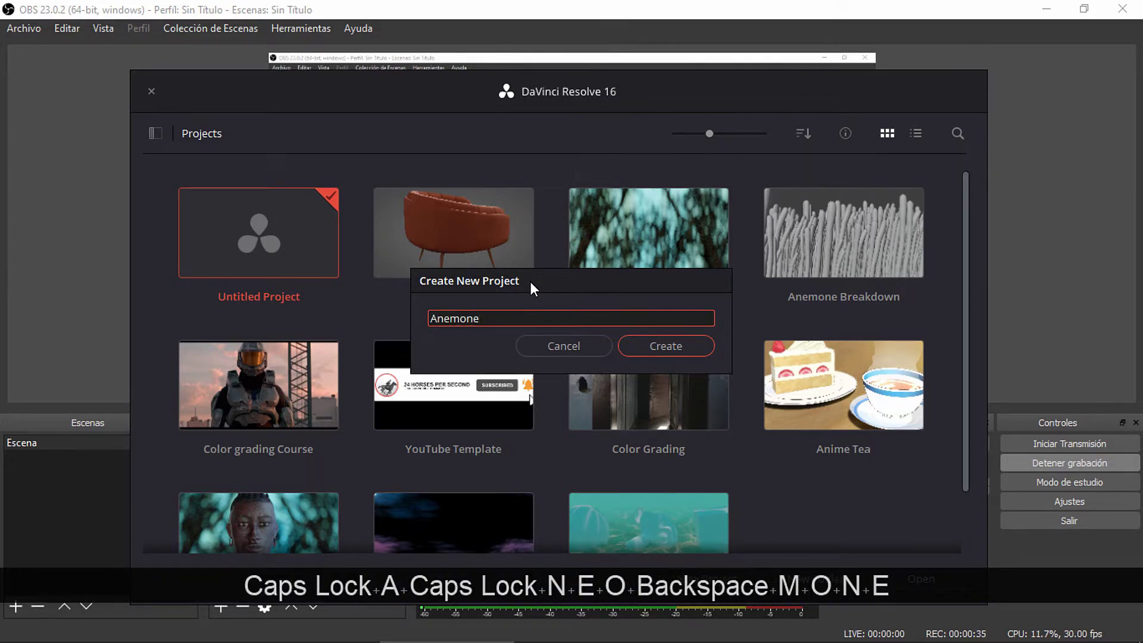
{"action": "type", "text": " what"}
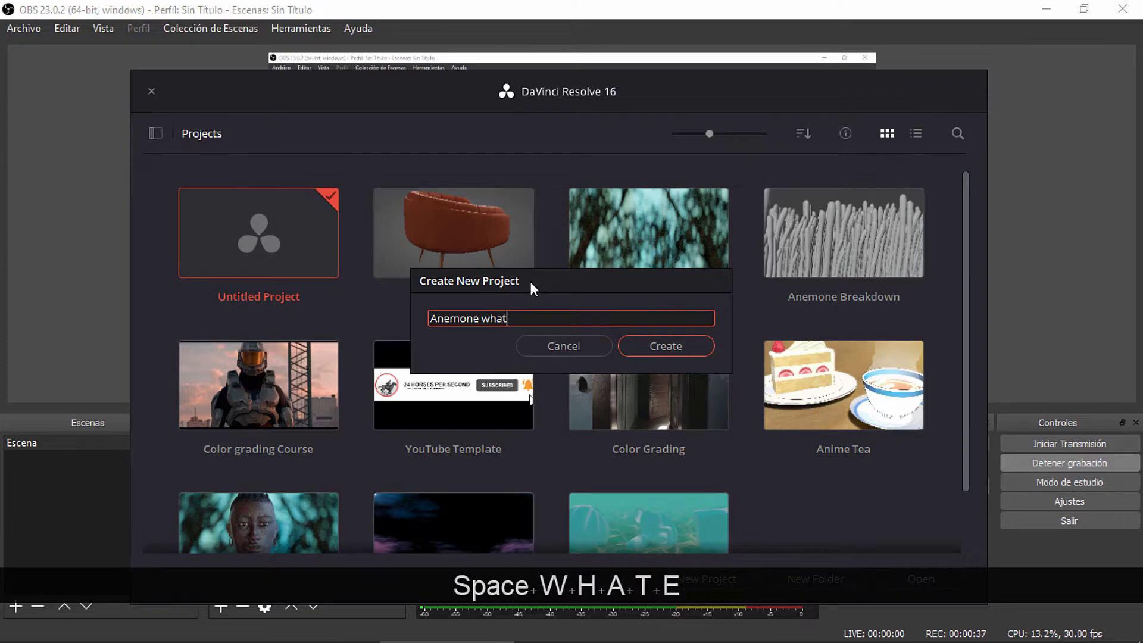
{"action": "type", "text": "ever"}
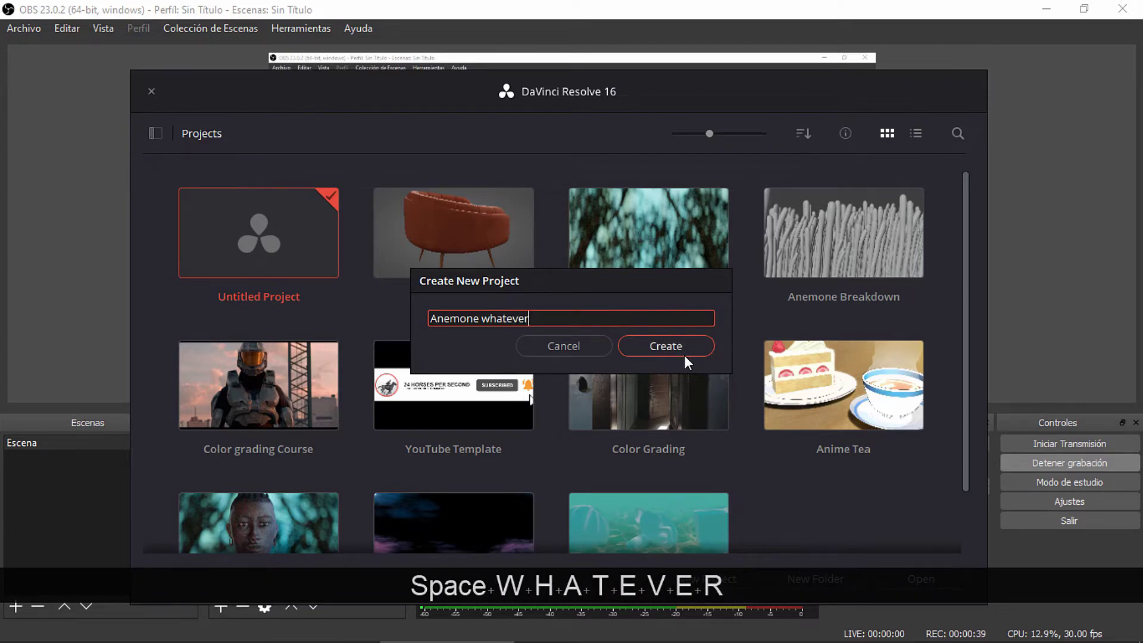
{"action": "left_click", "coordinate": [670, 346]}
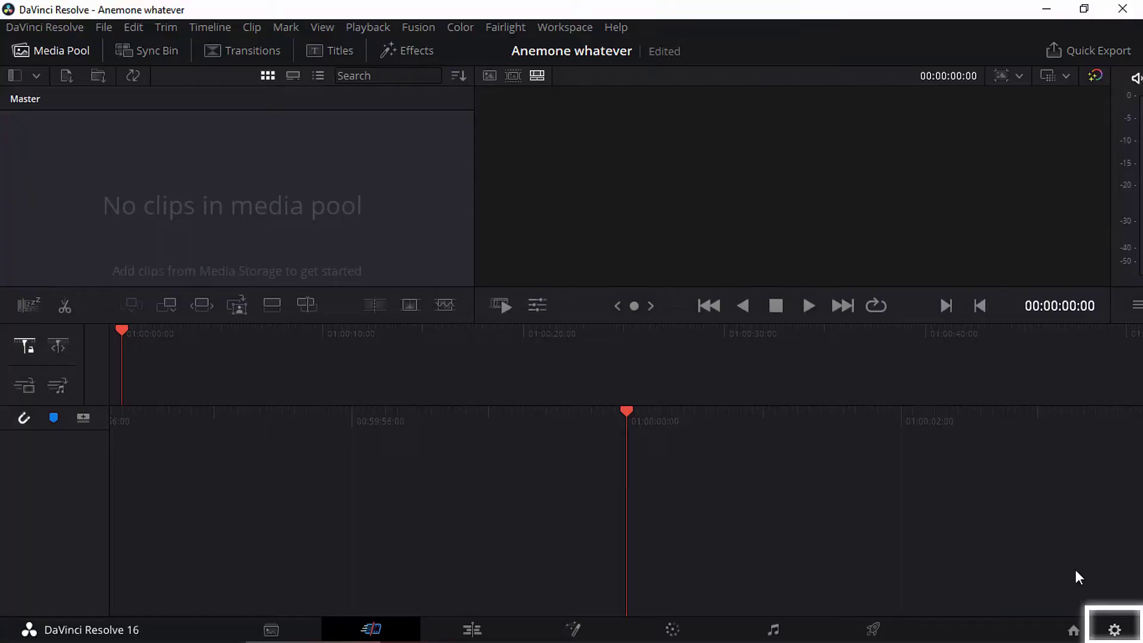
Set the project's timeline resolution to 1280 x 720 HD 720P, change the timeline frame rate and save the settings.
{"action": "left_click", "coordinate": [1114, 630]}
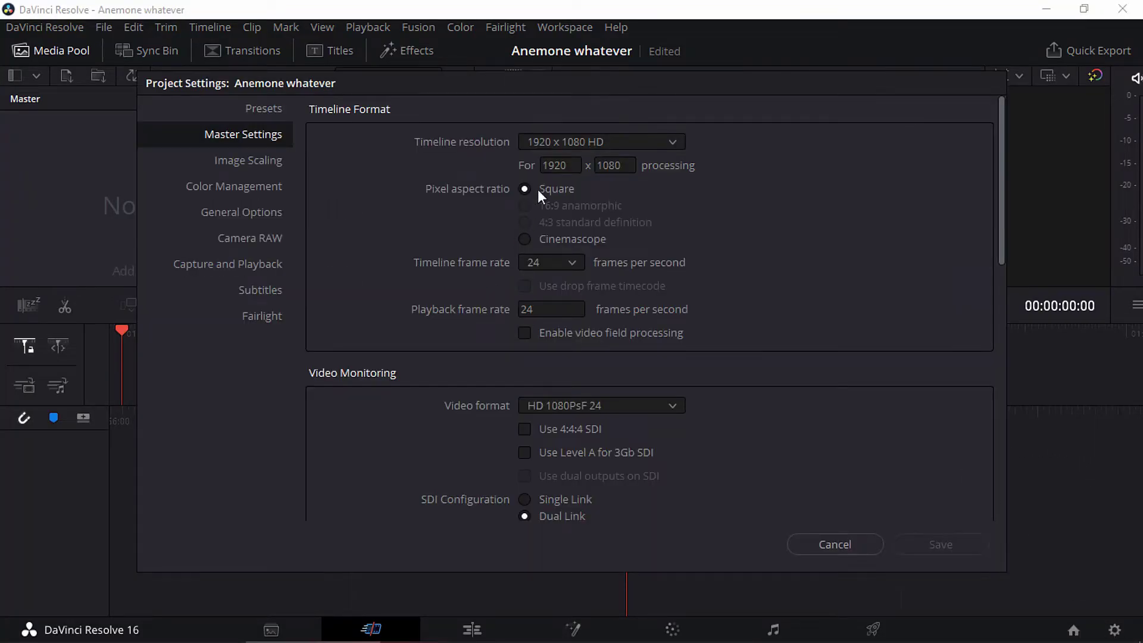
{"action": "left_click", "coordinate": [670, 145]}
{"action": "scroll", "coordinate": [684, 214], "scroll_direction": "down", "scroll_amount": 3}
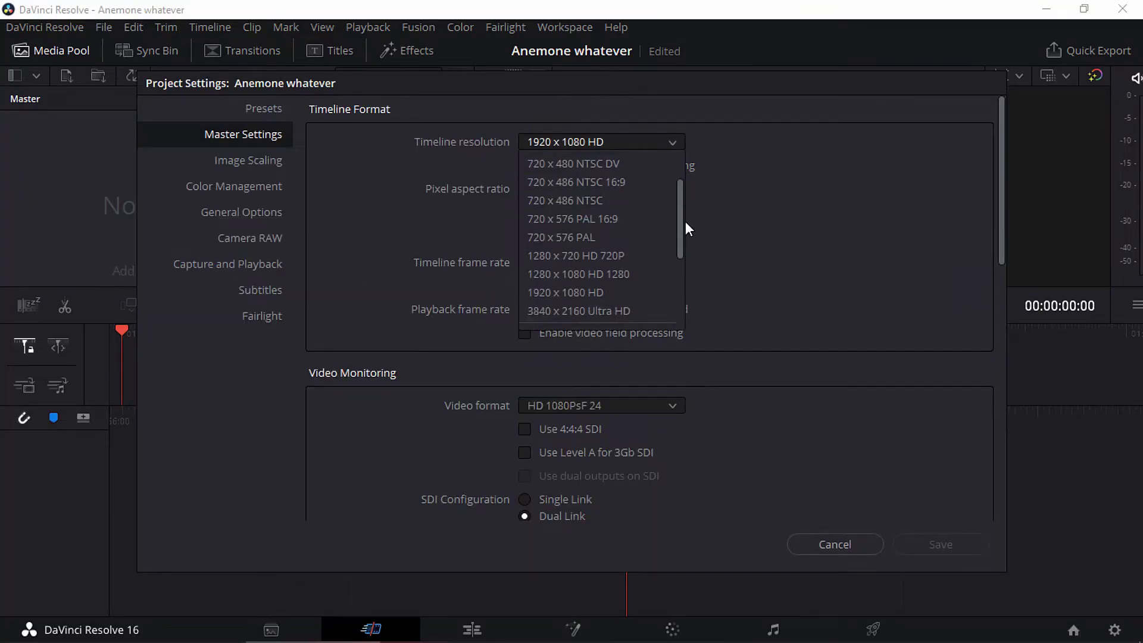
{"action": "scroll", "coordinate": [686, 237], "scroll_direction": "down", "scroll_amount": 1}
{"action": "left_click", "coordinate": [642, 220]}
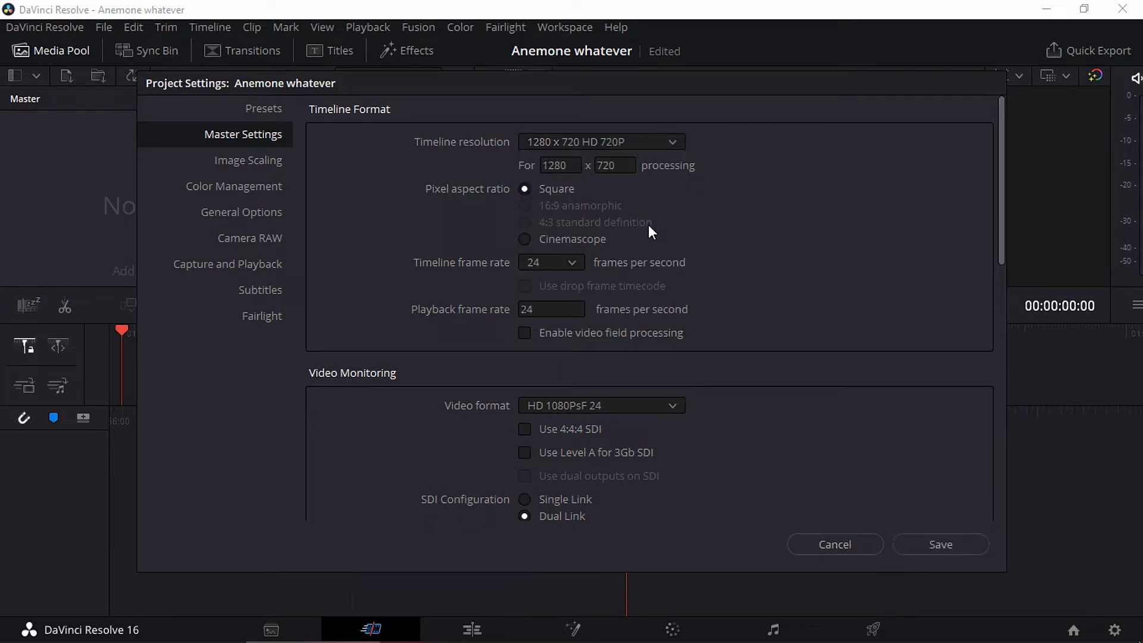
{"action": "left_click", "coordinate": [572, 263]}
{"action": "left_click", "coordinate": [554, 391]}
{"action": "left_click", "coordinate": [953, 544]}
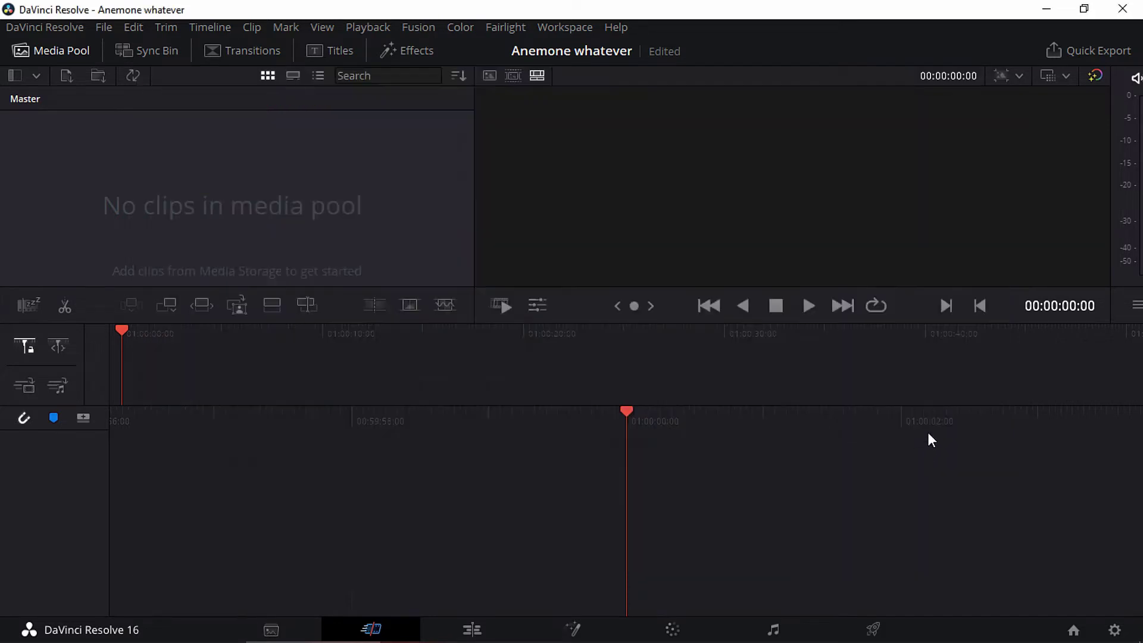
Start a new empty timeline and name it "Anemone color".
{"action": "left_click", "coordinate": [106, 32]}
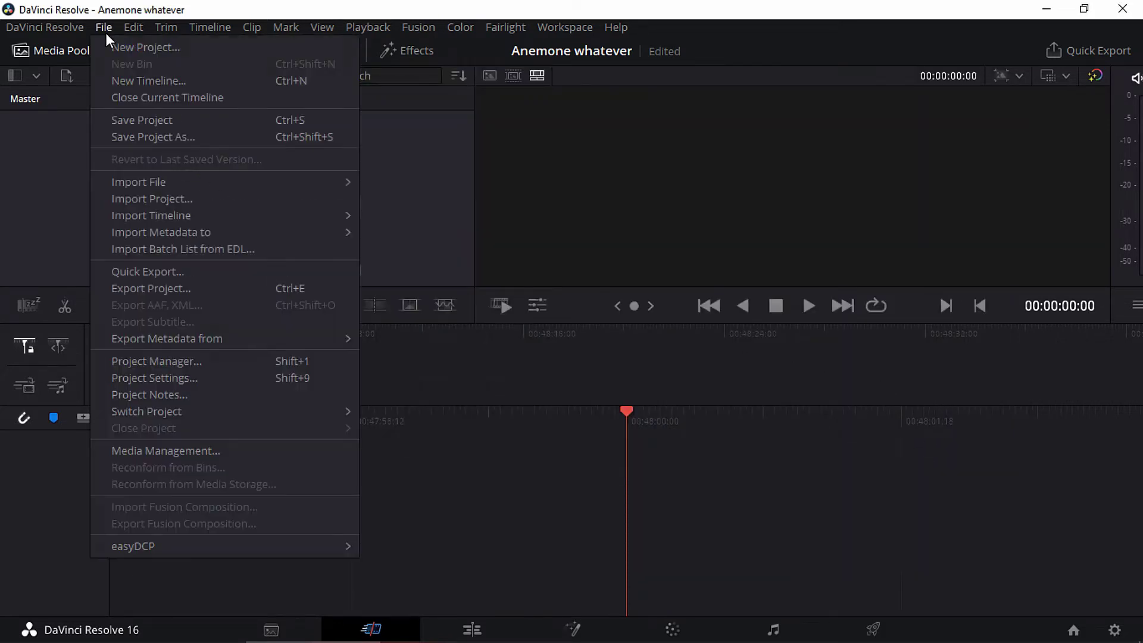
{"action": "left_click", "coordinate": [133, 79]}
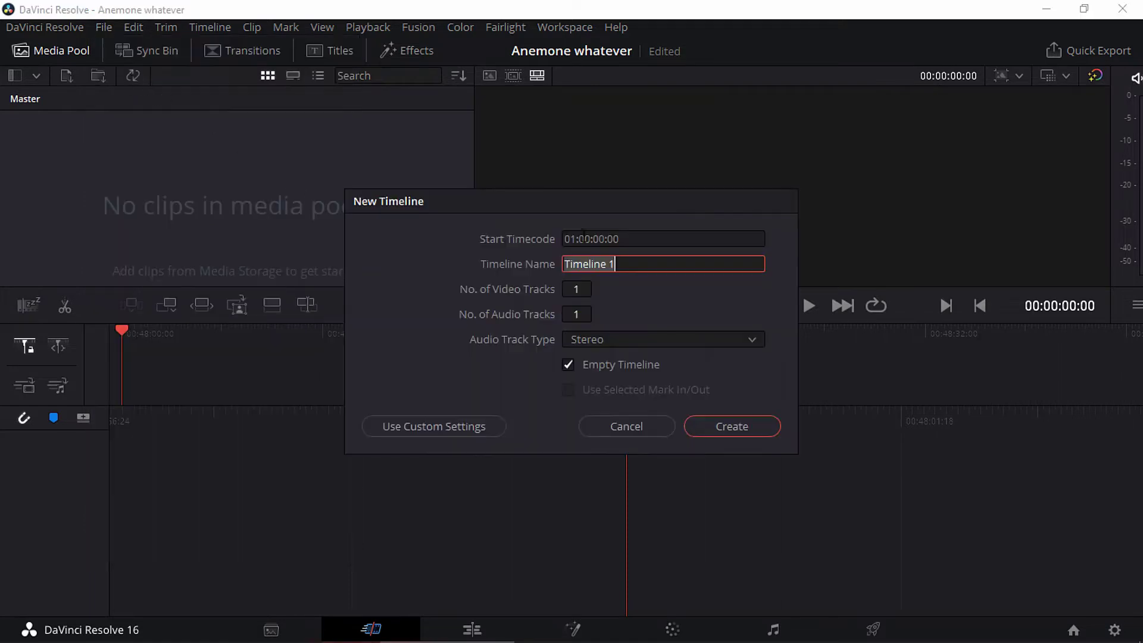
{"action": "type", "text": "Anemo"}
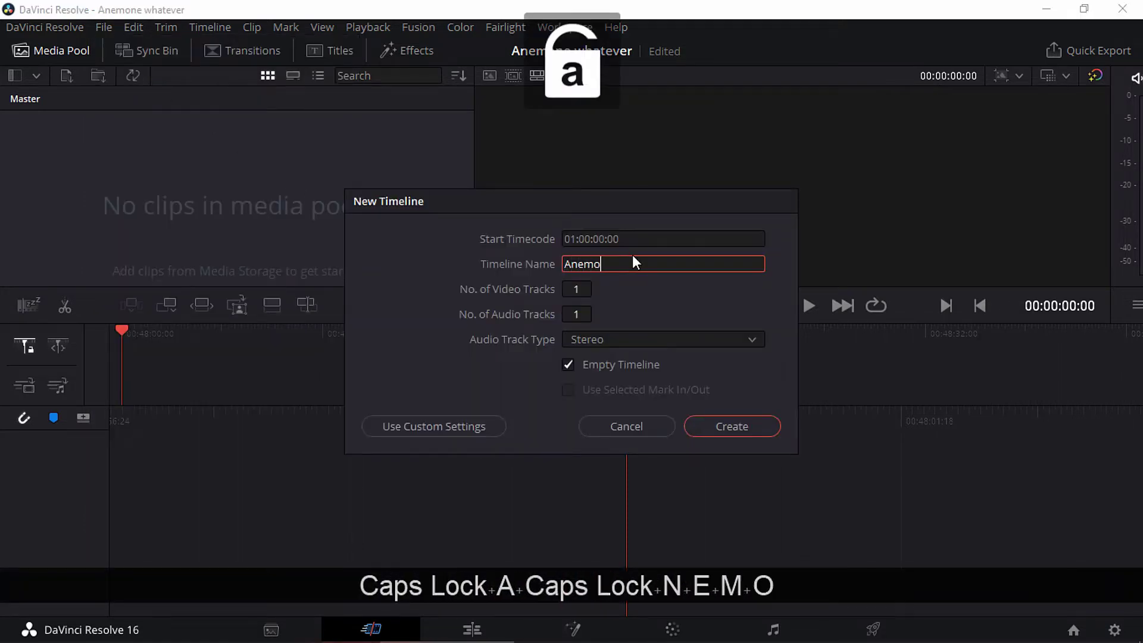
{"action": "type", "text": "ne color"}
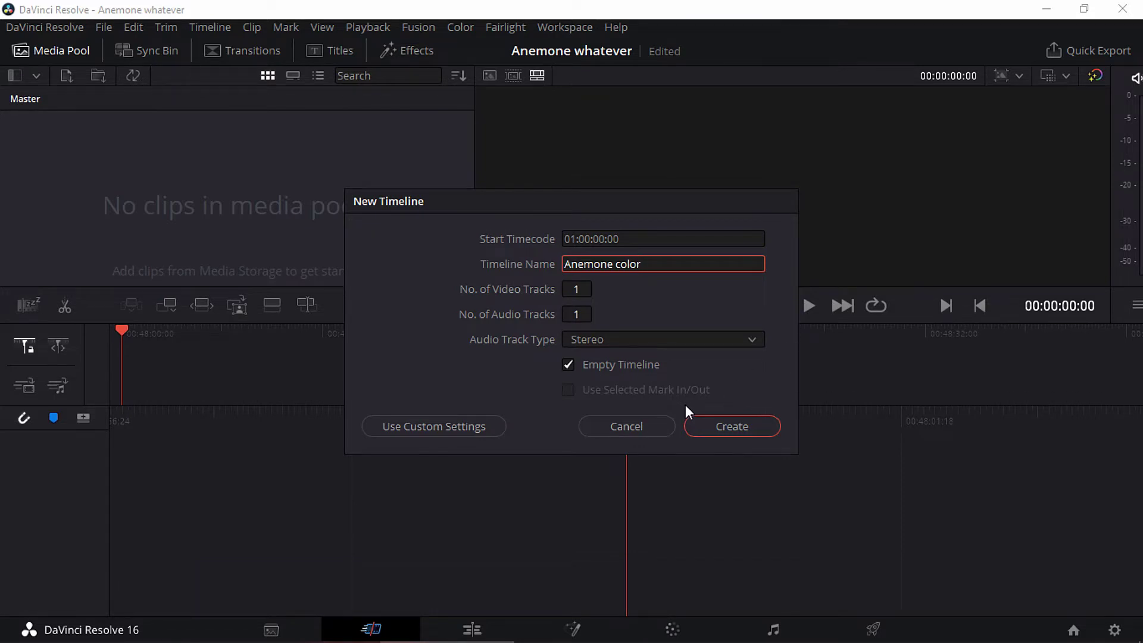
Review the new timeline's custom format, monitor and output settings and create the timeline.
{"action": "left_click", "coordinate": [466, 432]}
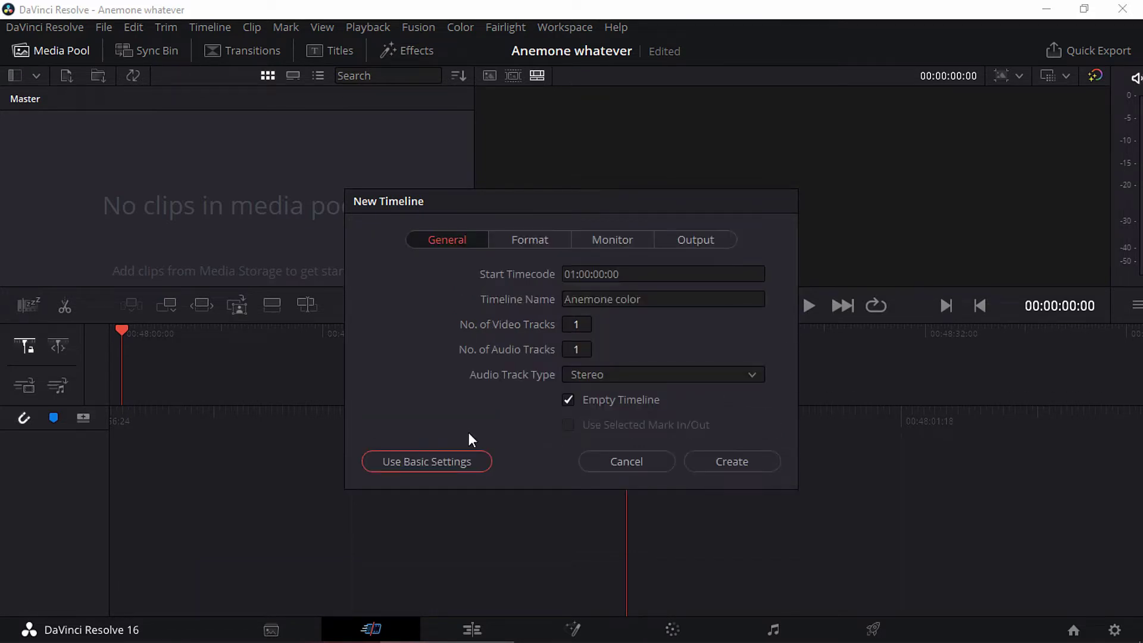
{"action": "left_click", "coordinate": [536, 244]}
{"action": "left_click", "coordinate": [603, 238]}
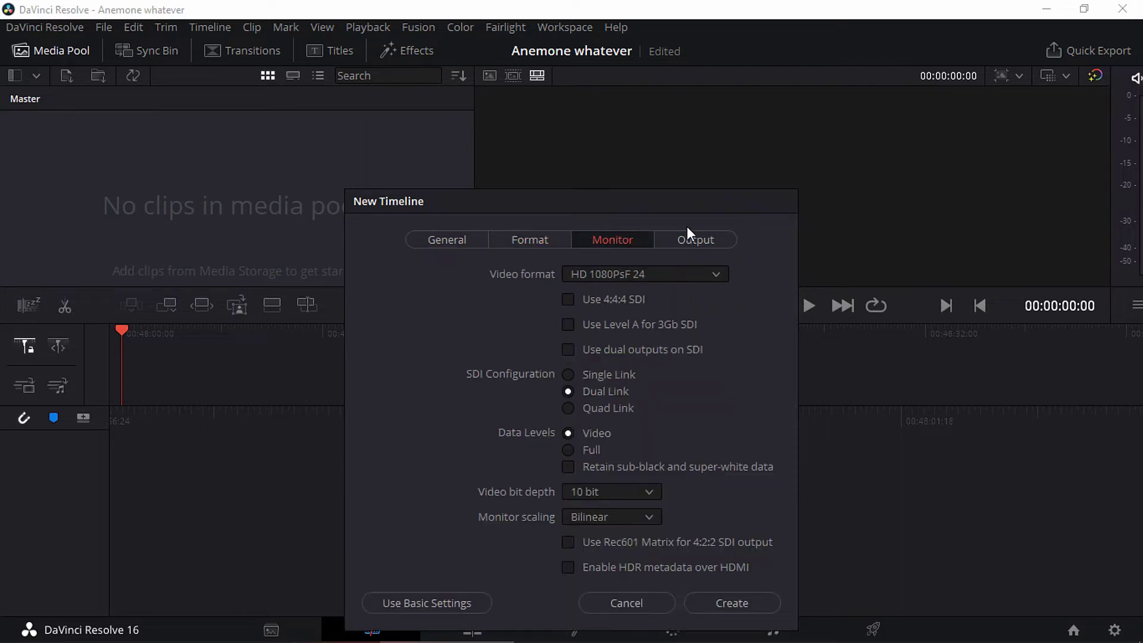
{"action": "left_click", "coordinate": [661, 240]}
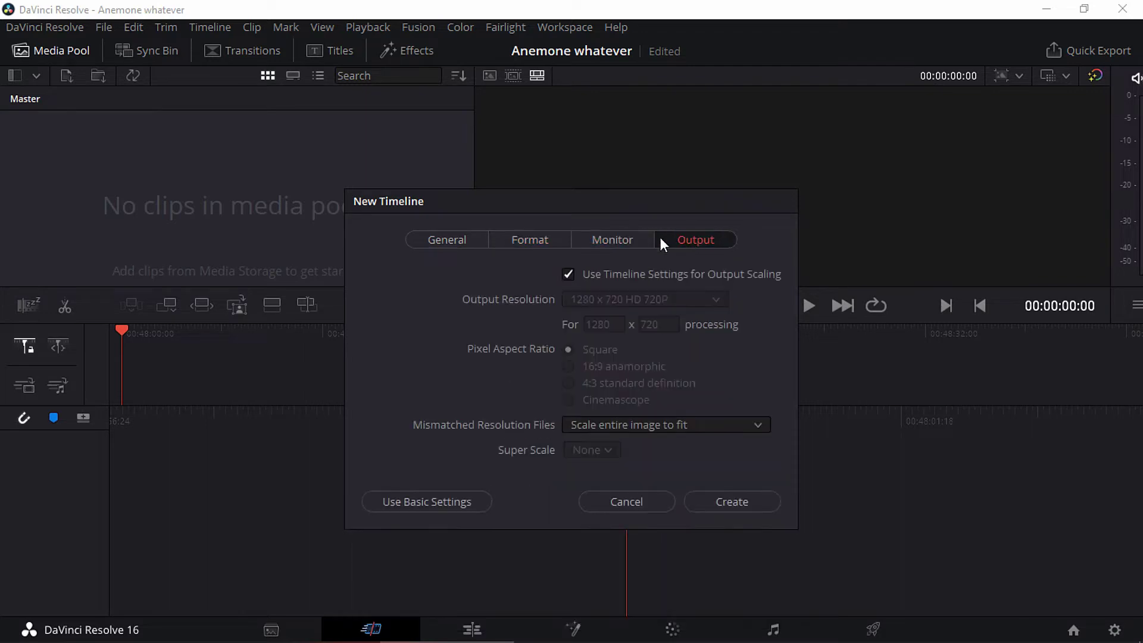
{"action": "left_click", "coordinate": [465, 244]}
{"action": "left_click", "coordinate": [739, 463]}
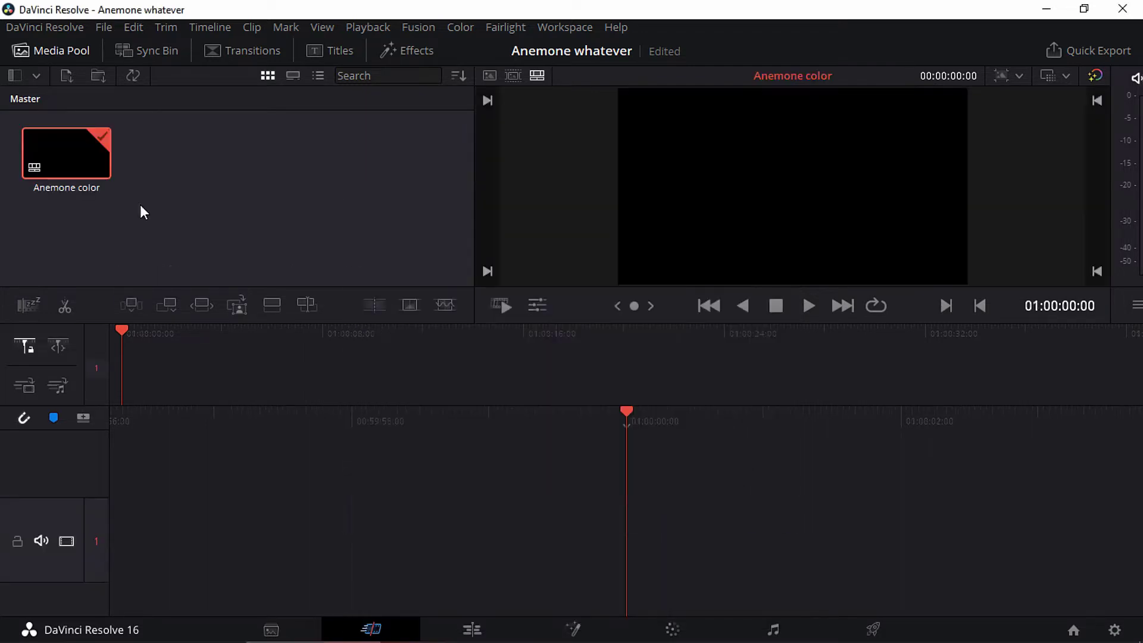
Import the PNG render sequence from Anemona_Final_001 to Anemona_final_0450 into the Edit page's media pool.
{"action": "left_click", "coordinate": [474, 632]}
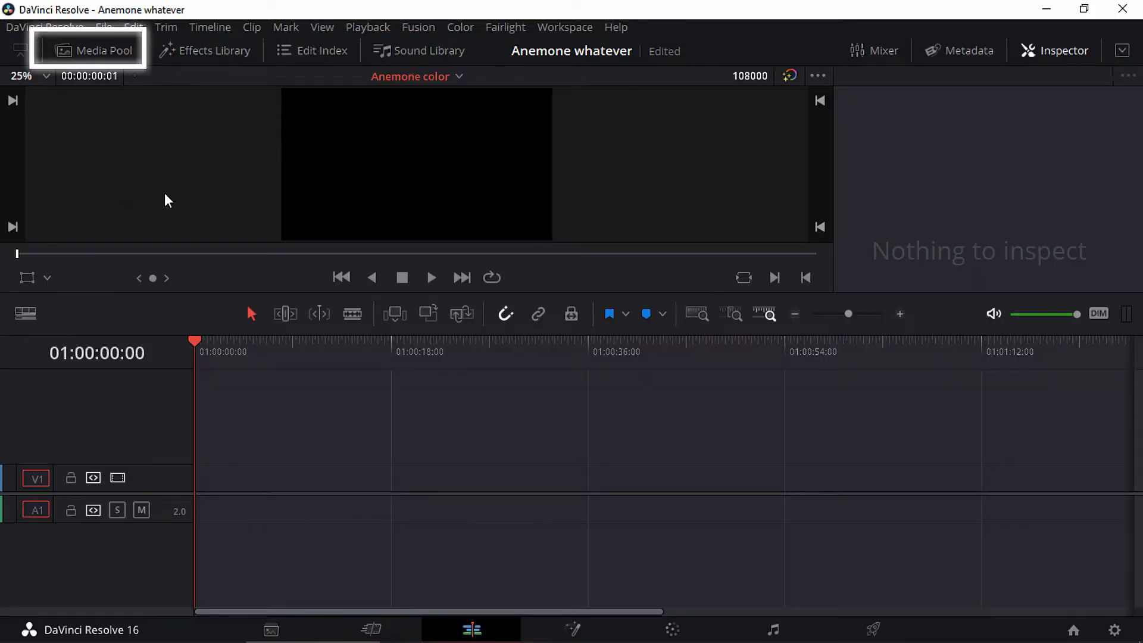
{"action": "left_click", "coordinate": [92, 52]}
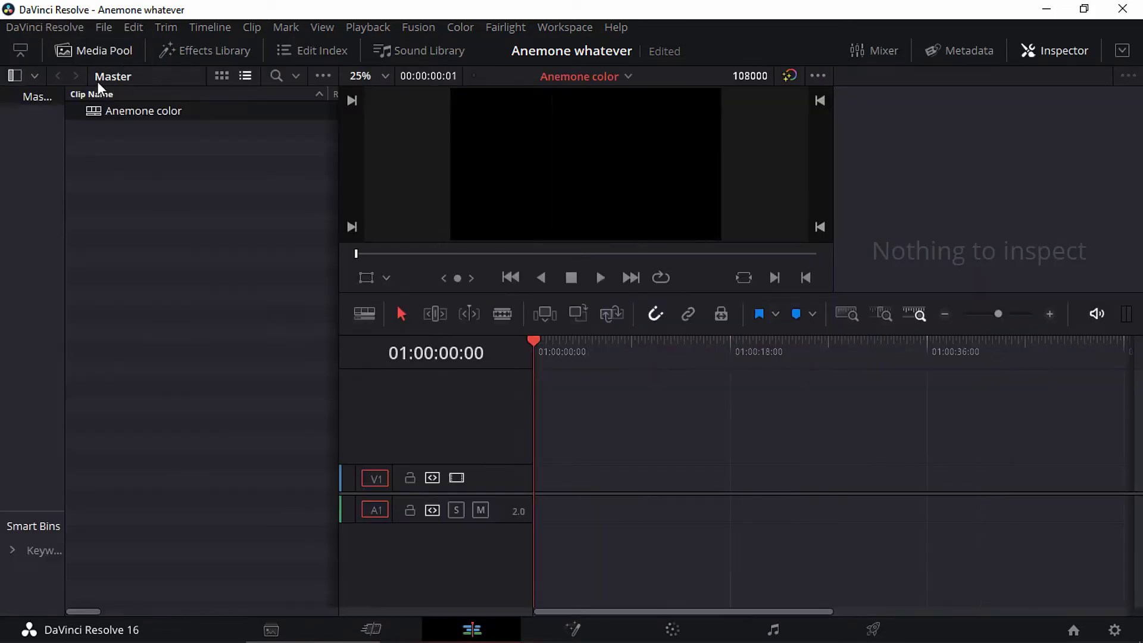
{"action": "right_click", "coordinate": [200, 172]}
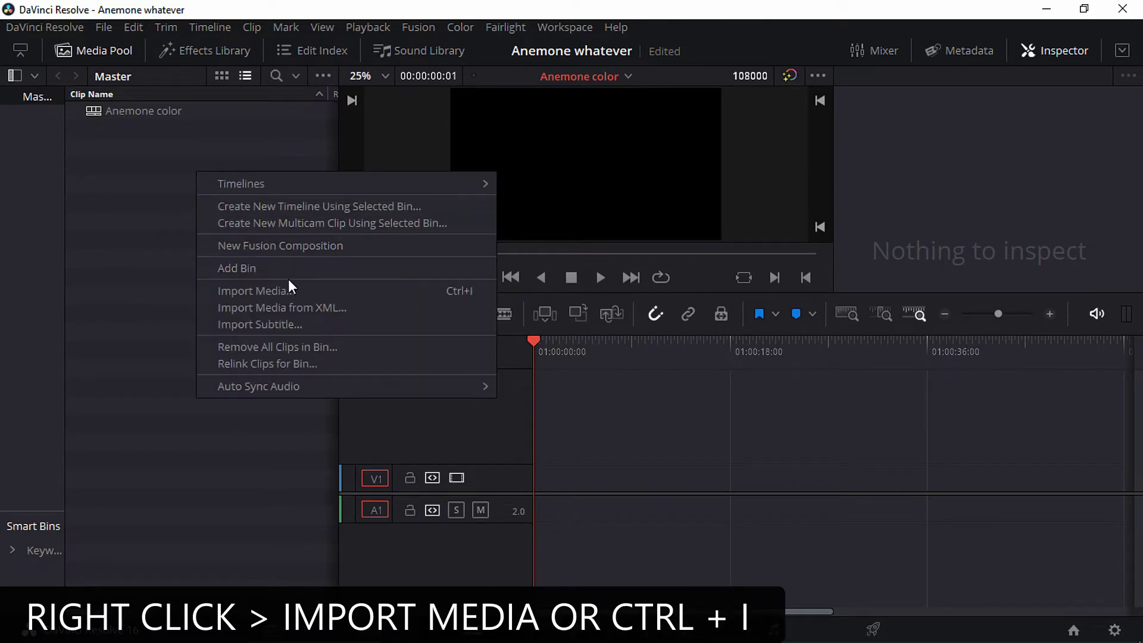
{"action": "left_click", "coordinate": [174, 233]}
{"action": "key", "text": "ctrl+i"}
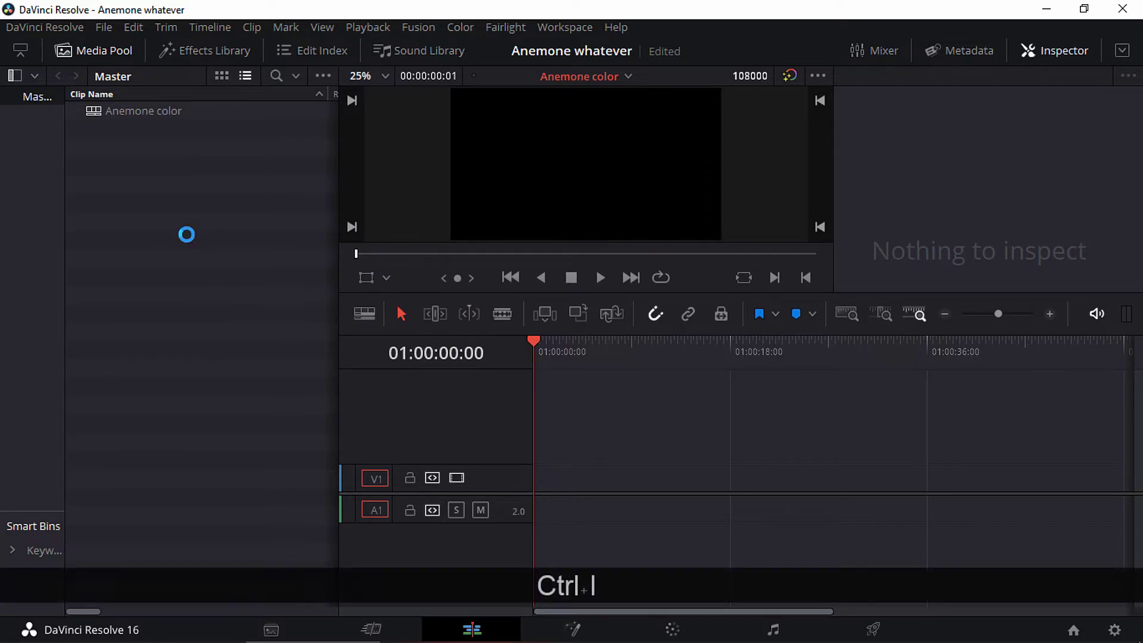
{"action": "left_click", "coordinate": [284, 135]}
{"action": "left_click_drag", "start_coordinate": [567, 122], "coordinate": [570, 318]}
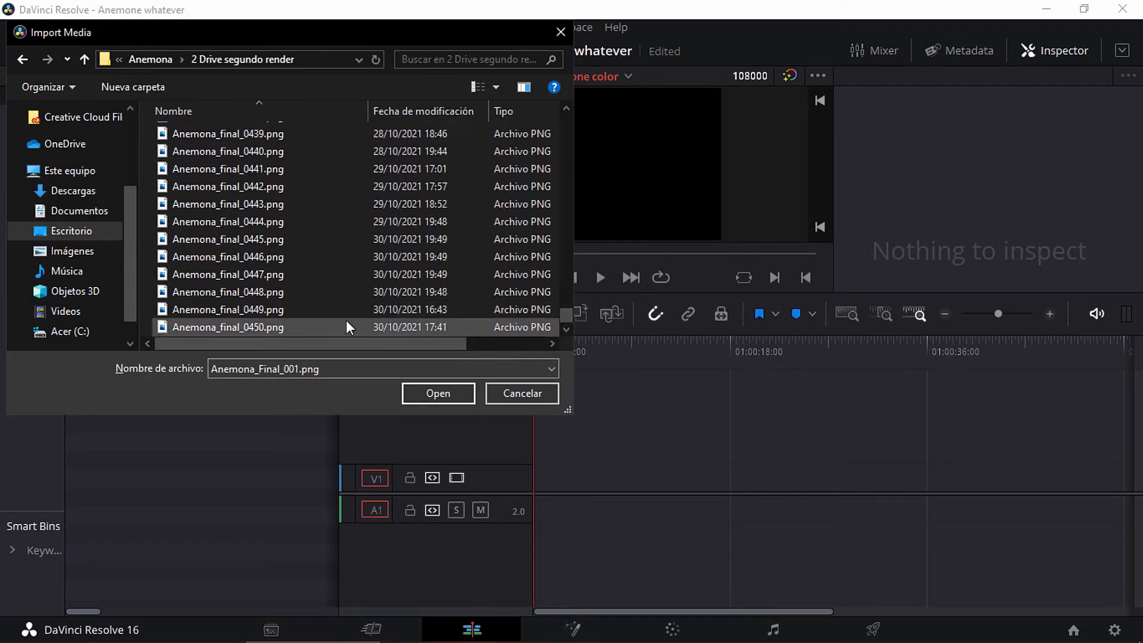
{"action": "left_click", "coordinate": [268, 328], "text": "shift"}
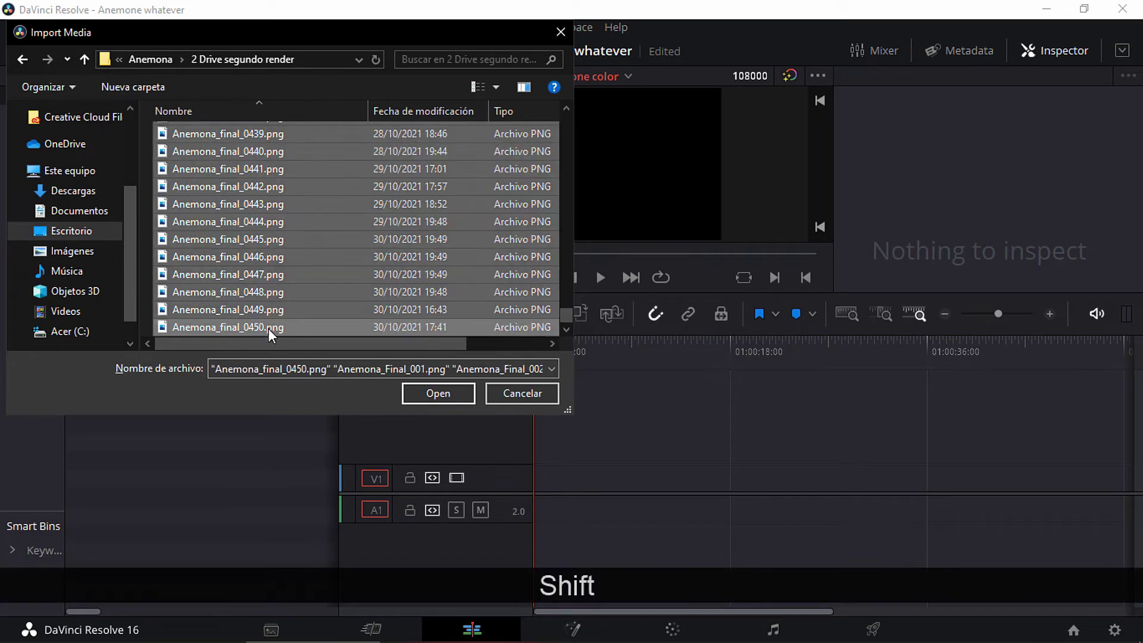
{"action": "left_click", "coordinate": [438, 395]}
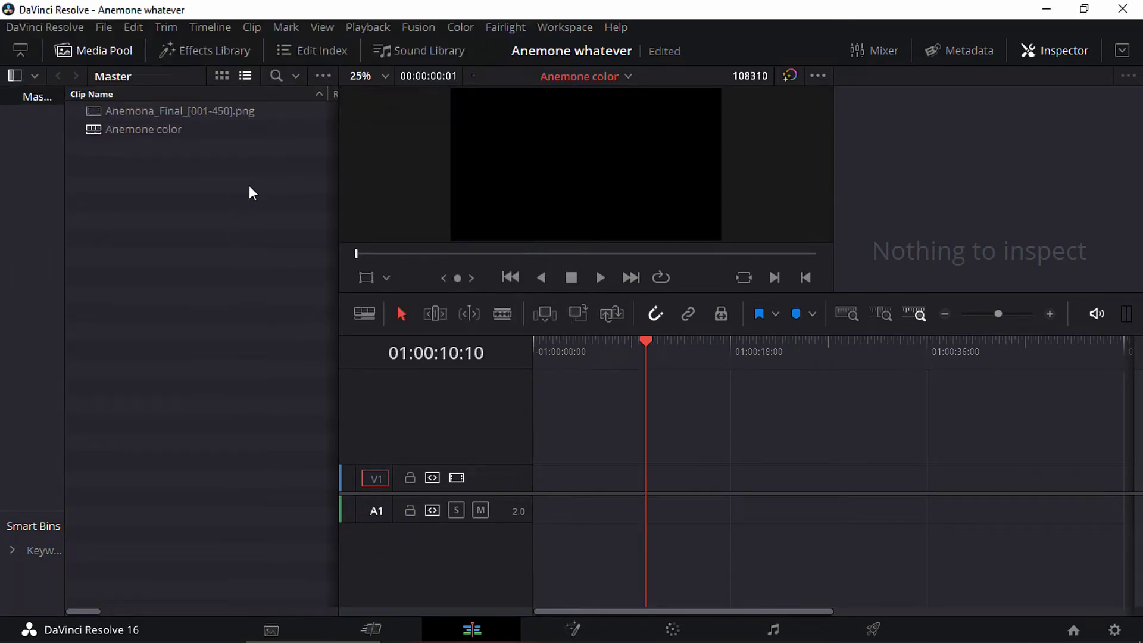
Place the Anemona_Final_[001-450].png sequence at the start of the Anemone color timeline and scrub through it.
{"action": "left_click_drag", "start_coordinate": [194, 112], "coordinate": [530, 492]}
{"action": "left_click_drag", "start_coordinate": [603, 353], "coordinate": [577, 352]}
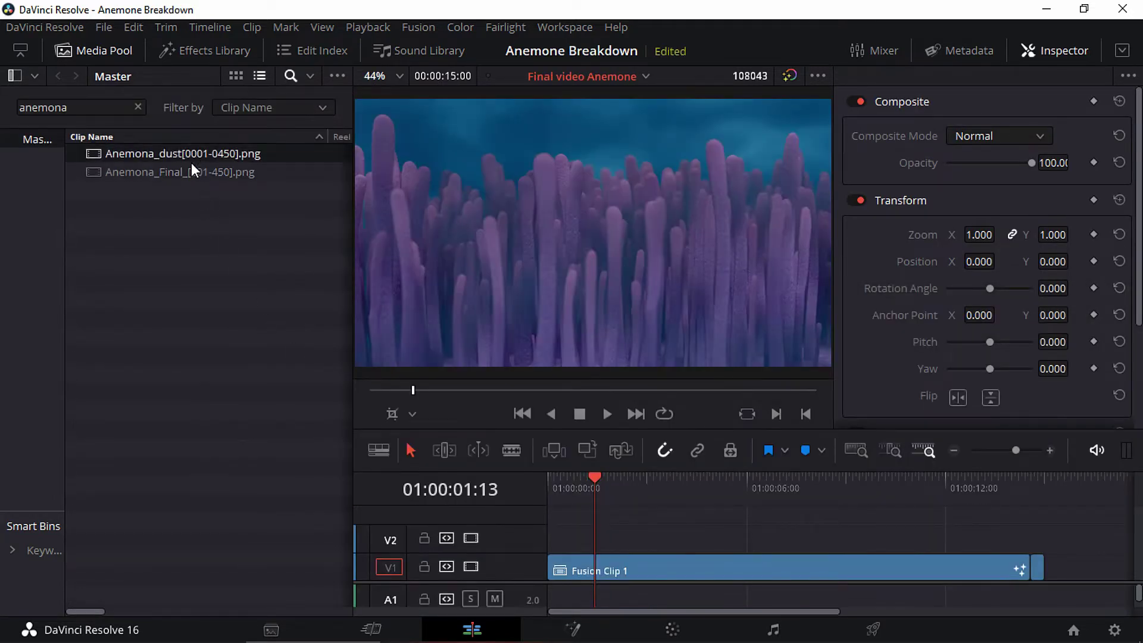
In the Anemone Breakdown project, place Anemona_dust[0001-0450].png on track V2 above Fusion Clip 1, set its opacity to 51 and preview it.
{"action": "left_click_drag", "start_coordinate": [175, 152], "coordinate": [559, 541]}
{"action": "left_click", "coordinate": [680, 542]}
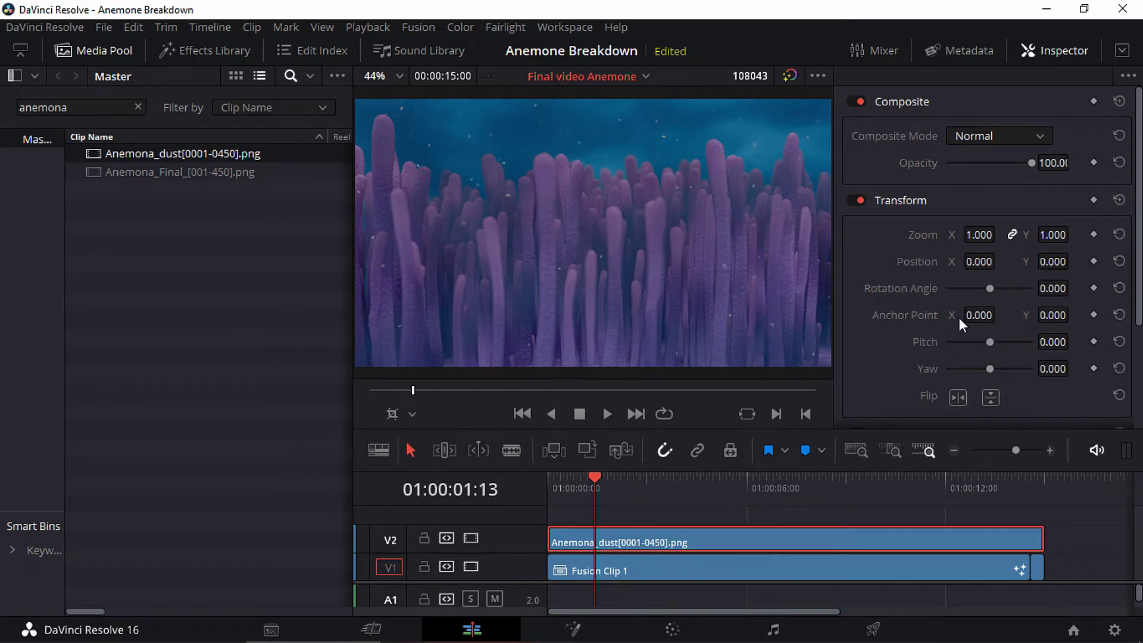
{"action": "left_click_drag", "start_coordinate": [1054, 163], "coordinate": [1057, 162]}
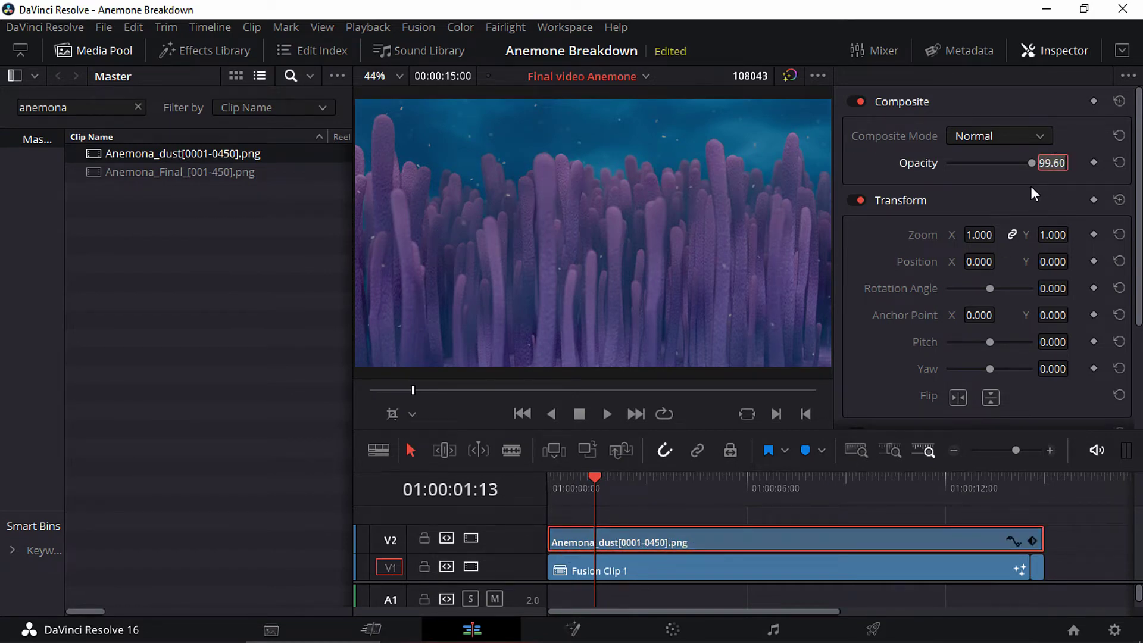
{"action": "key", "text": "Return"}
{"action": "left_click_drag", "start_coordinate": [611, 484], "coordinate": [671, 481]}
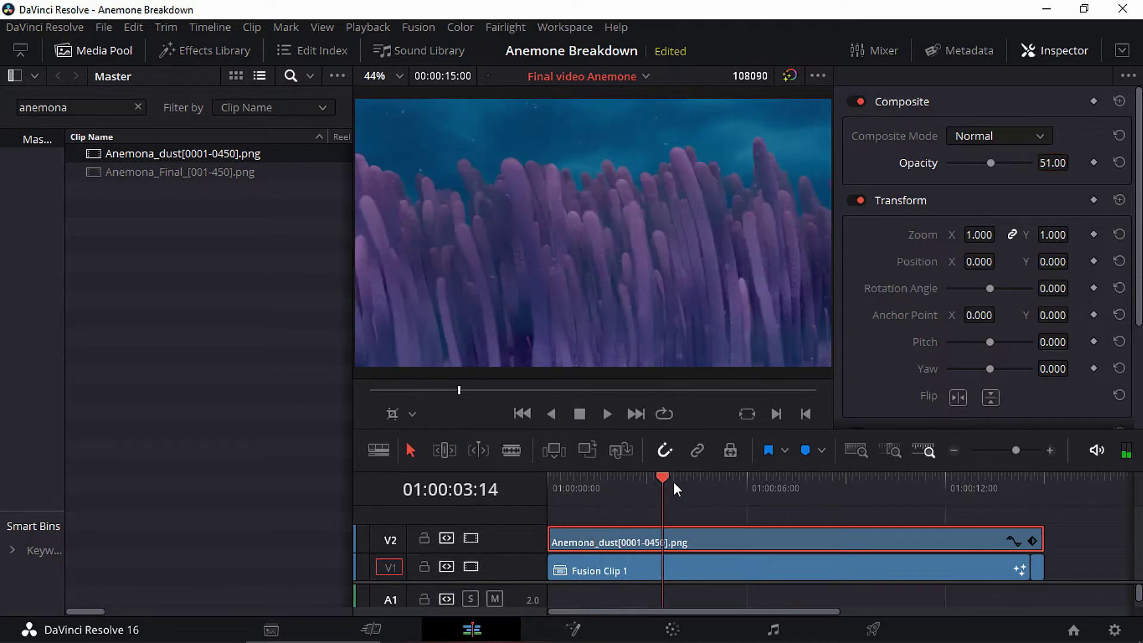
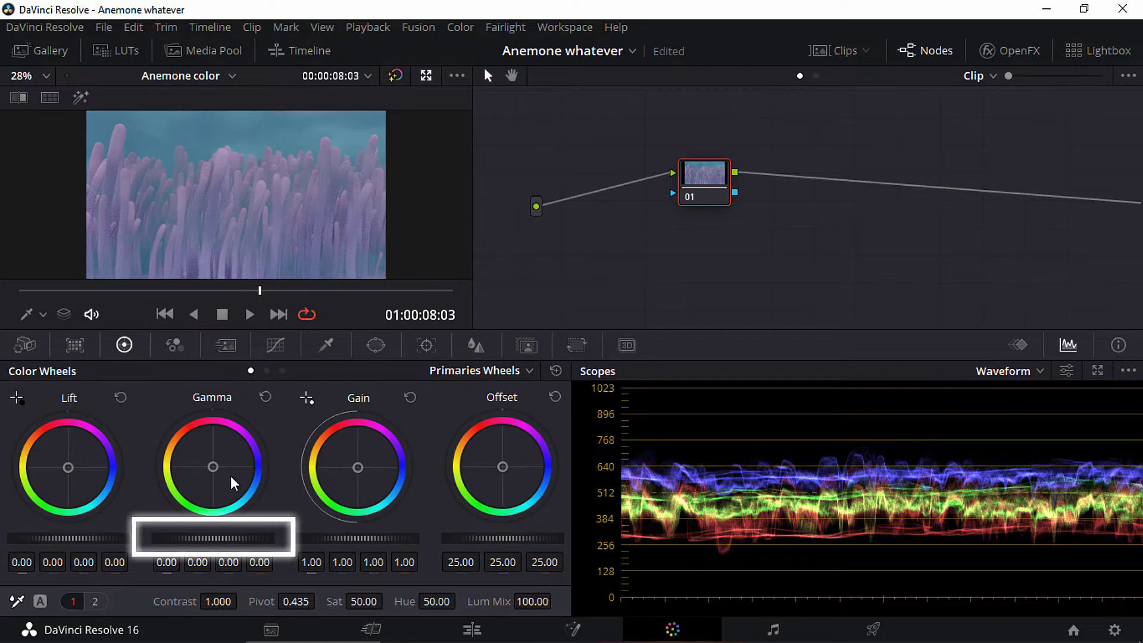
Adjust node 01's primaries to gamma -0.10, contrast 1.254, lift -0.01 and gain 1.01.
{"action": "left_click_drag", "start_coordinate": [213, 538], "coordinate": [159, 538]}
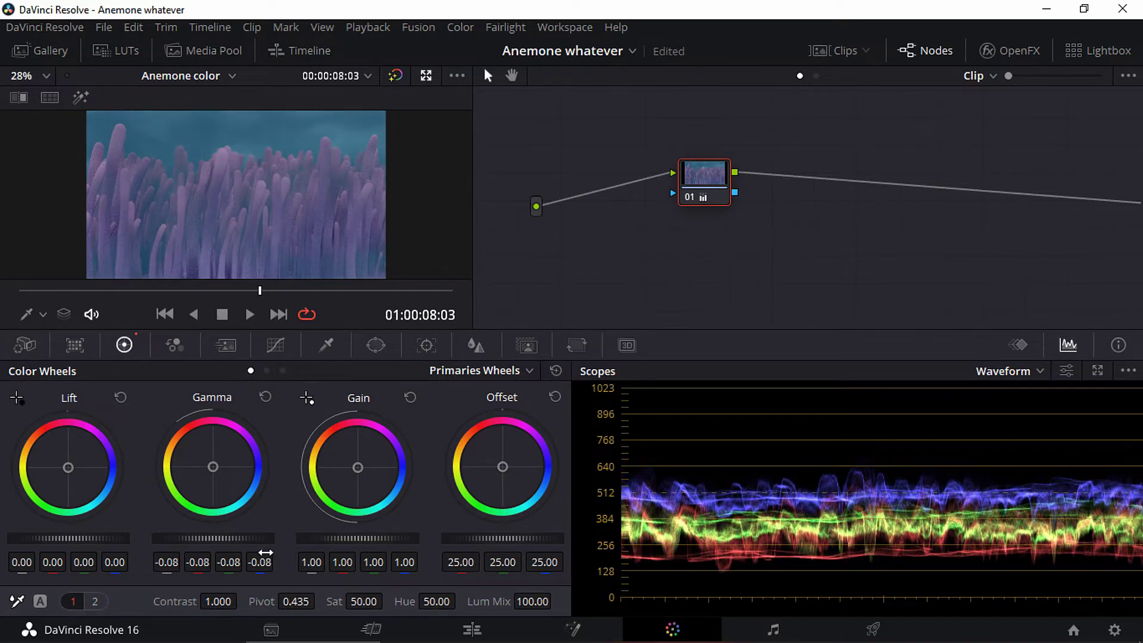
{"action": "left_click_drag", "start_coordinate": [265, 539], "coordinate": [206, 557]}
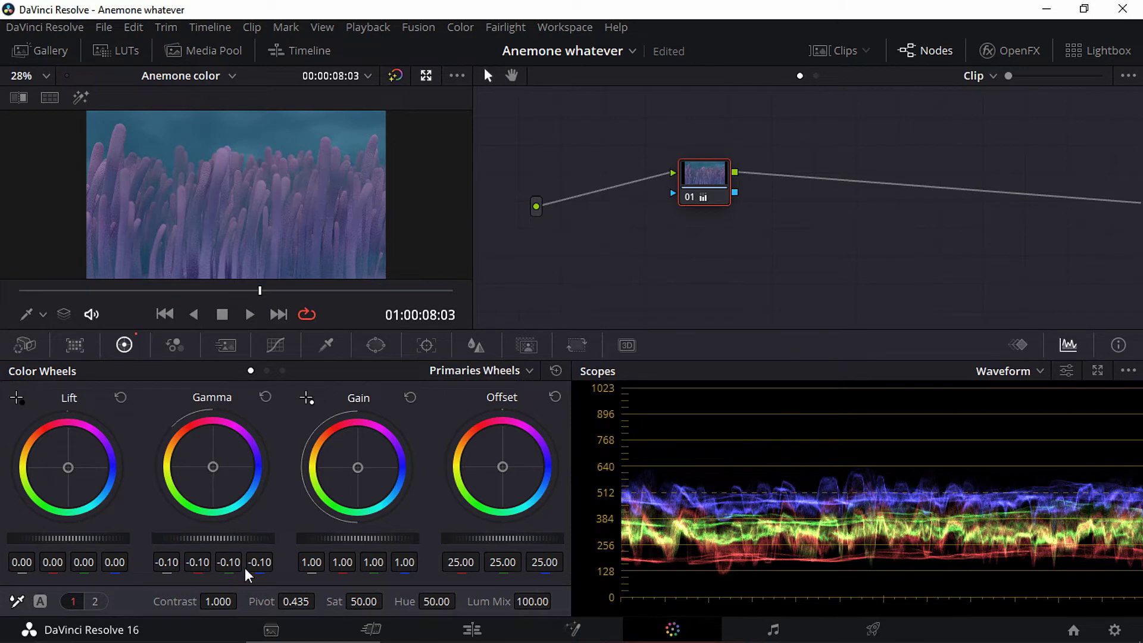
{"action": "left_click_drag", "start_coordinate": [219, 603], "coordinate": [238, 602]}
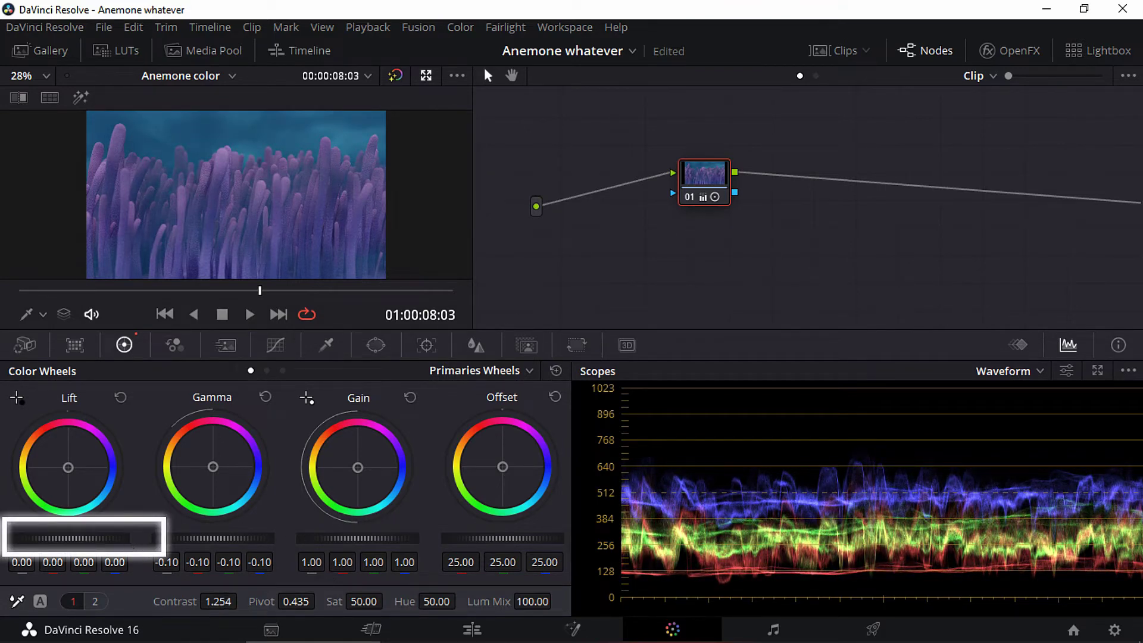
{"action": "left_click_drag", "start_coordinate": [68, 538], "coordinate": [63, 538]}
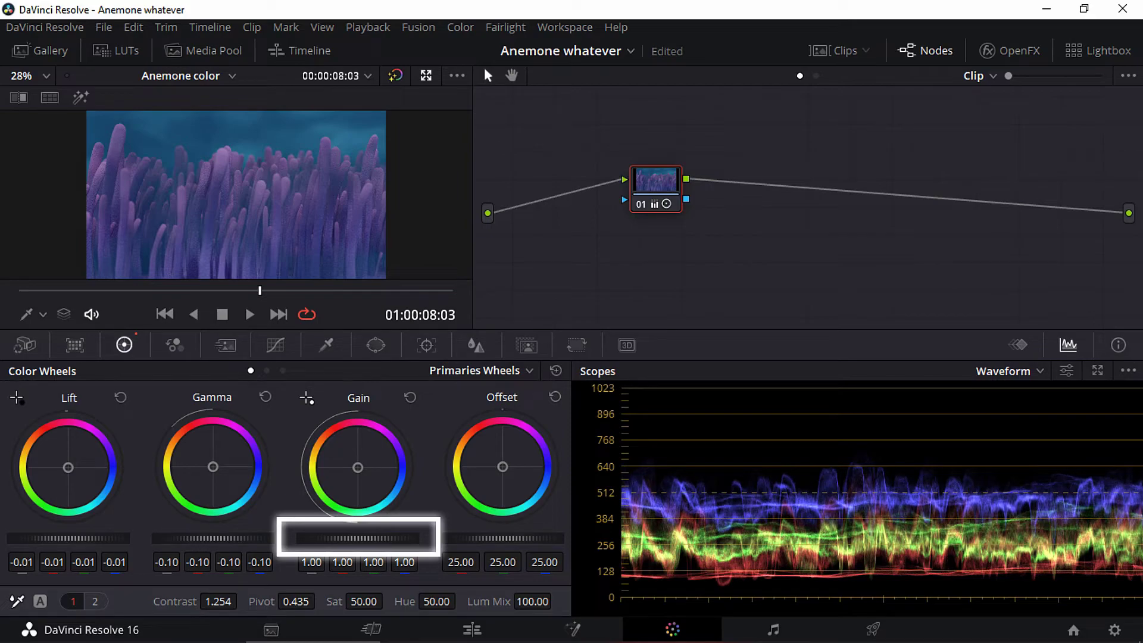
{"action": "left_click_drag", "start_coordinate": [358, 538], "coordinate": [405, 538]}
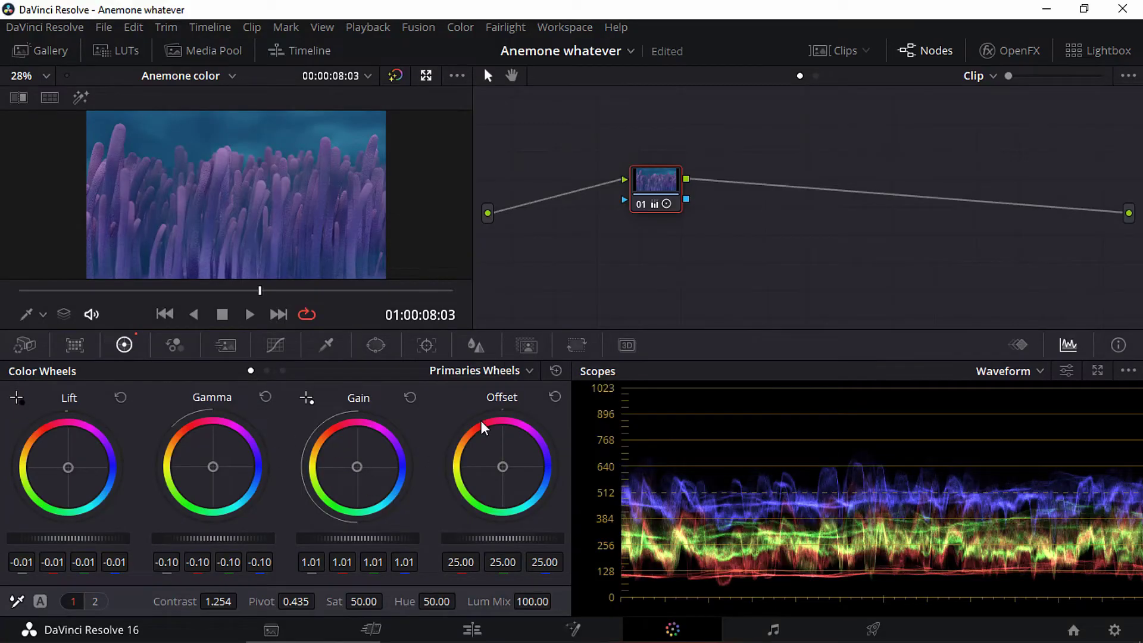
Add a serial node after node 01 and move it slightly further away from that node.
{"action": "right_click", "coordinate": [659, 181]}
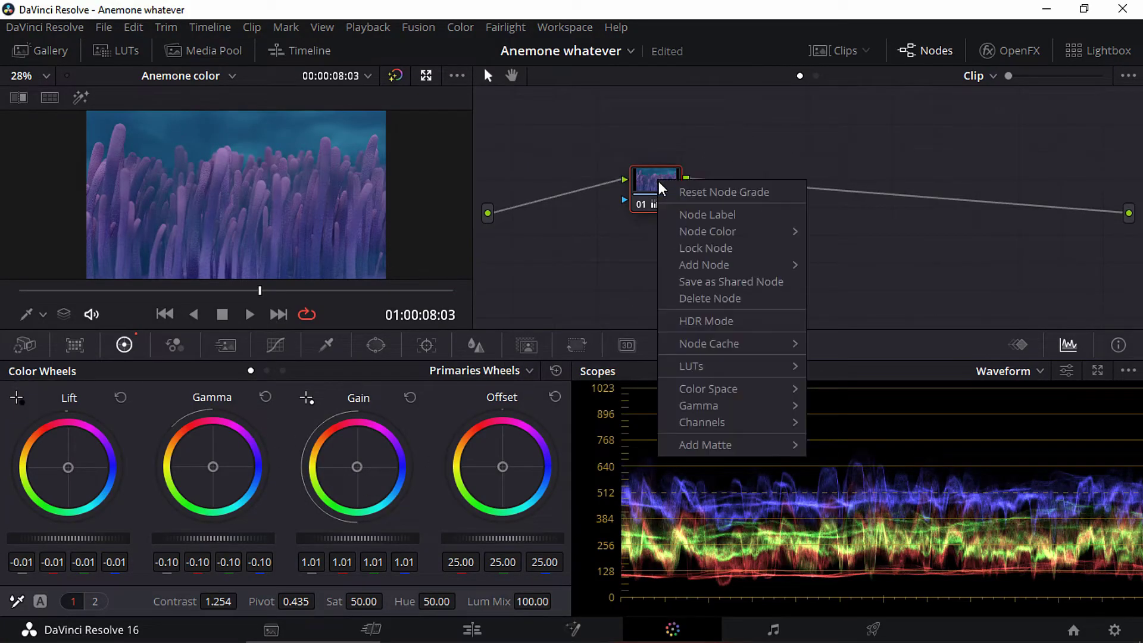
{"action": "mouse_move", "coordinate": [798, 266]}
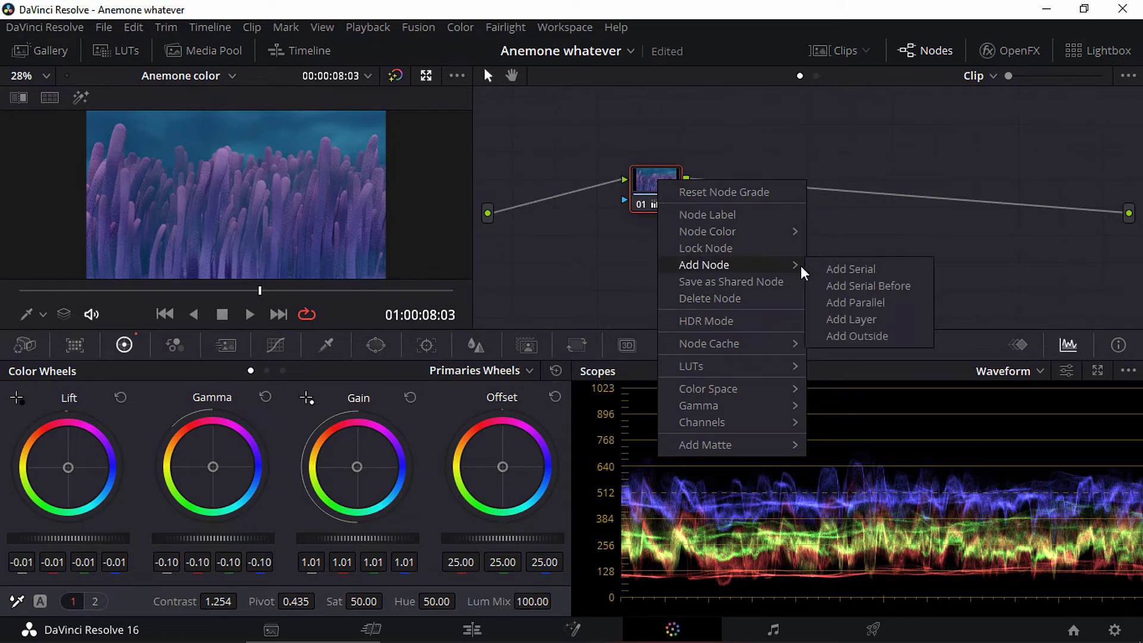
{"action": "left_click", "coordinate": [884, 269]}
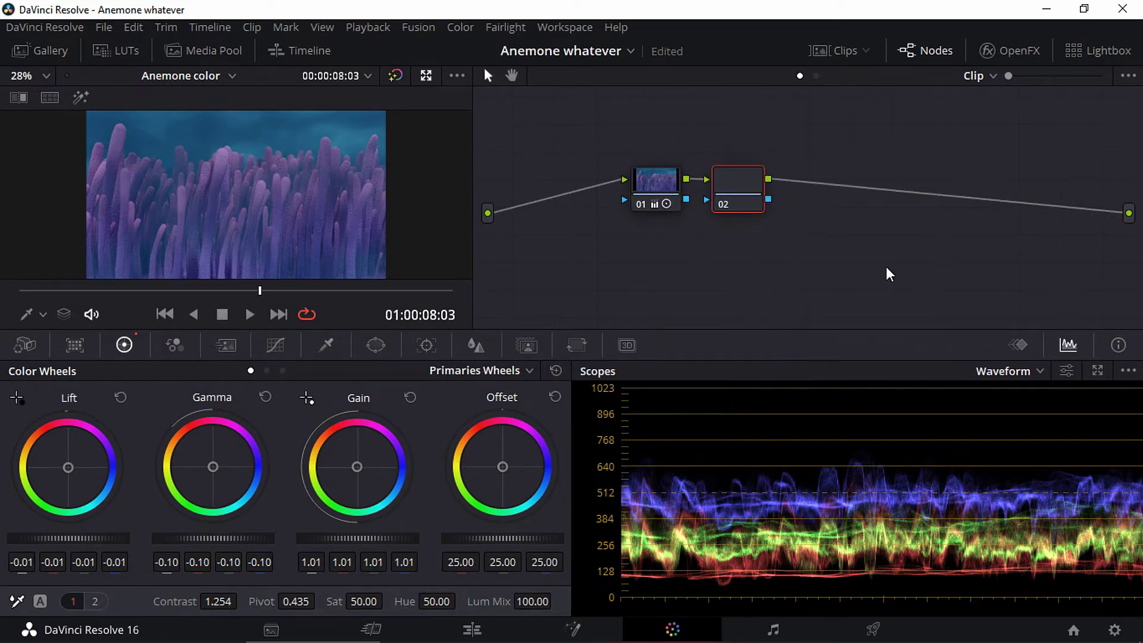
{"action": "left_click_drag", "start_coordinate": [743, 184], "coordinate": [767, 192]}
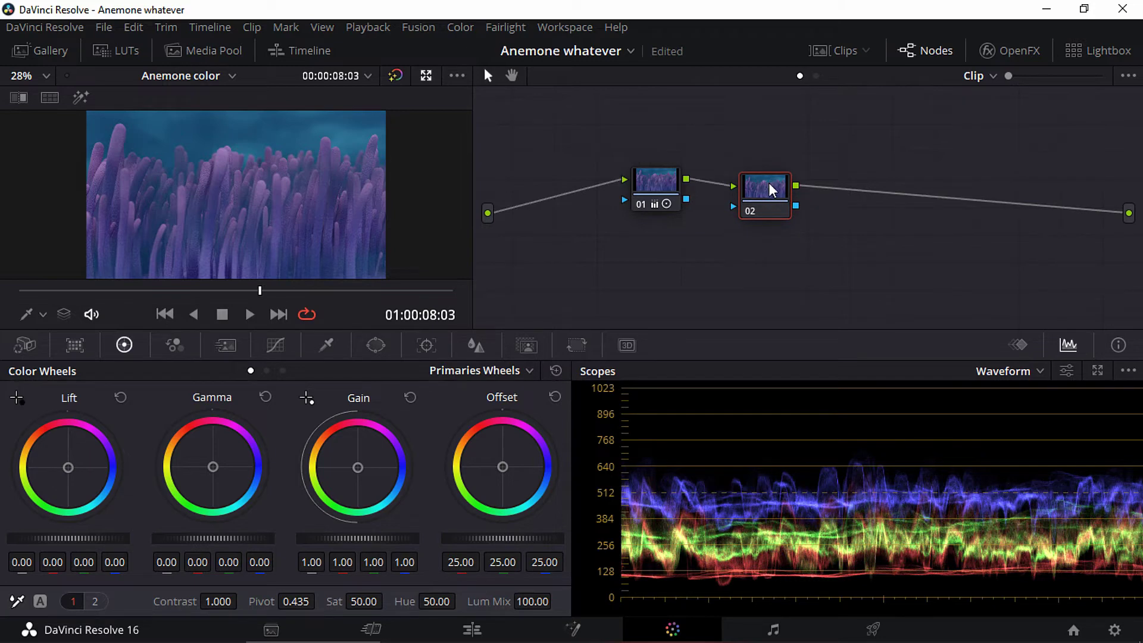
Label node 02 as HIGHS.
{"action": "right_click", "coordinate": [769, 189]}
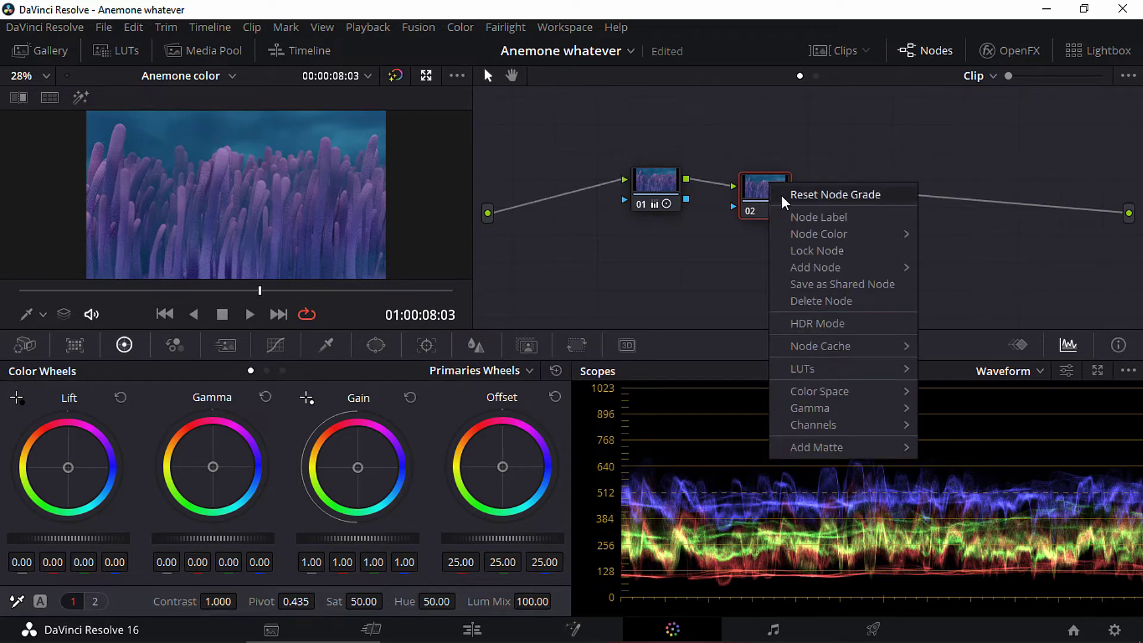
{"action": "left_click", "coordinate": [817, 216]}
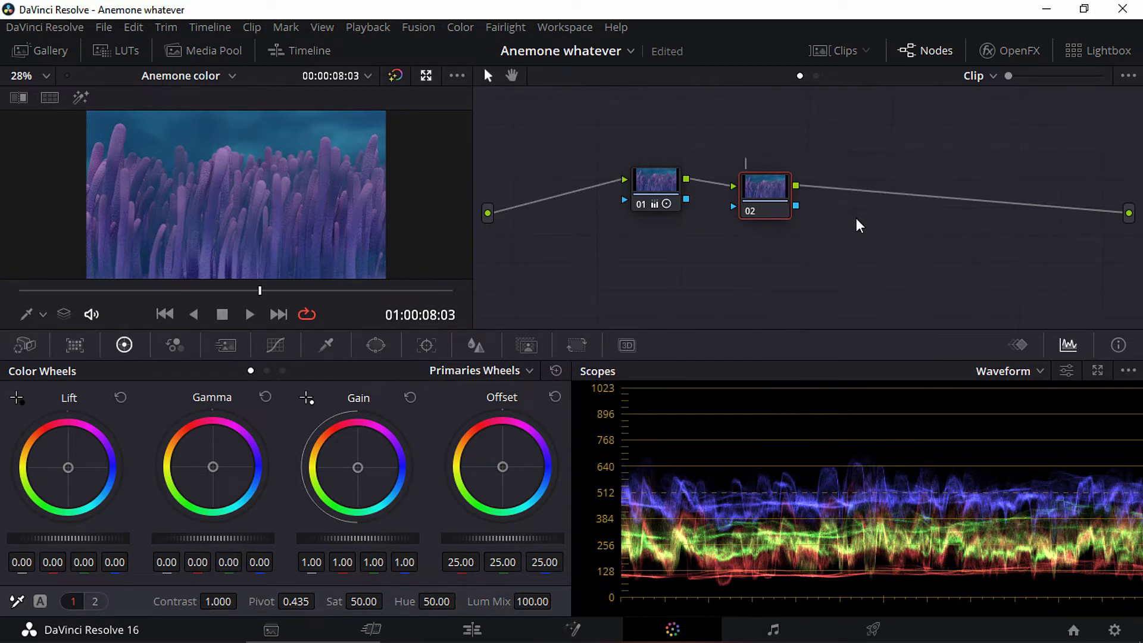
{"action": "key", "text": "Caps_Lock"}
{"action": "type", "text": "HIGH"}
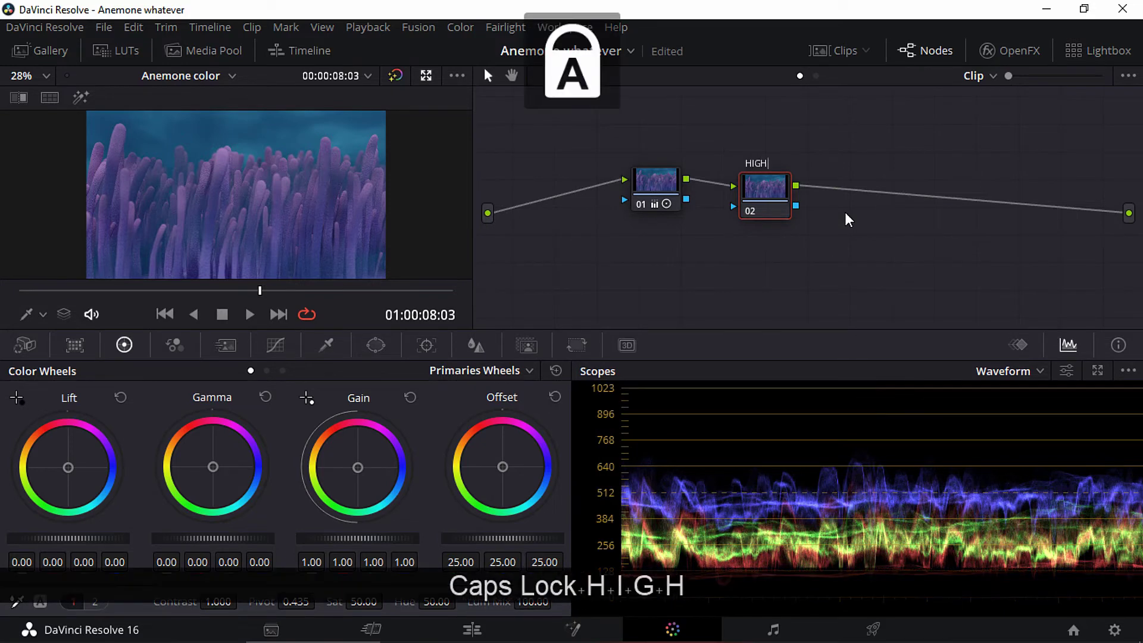
{"action": "type", "text": "S"}
{"action": "key", "text": "Caps_Lock"}
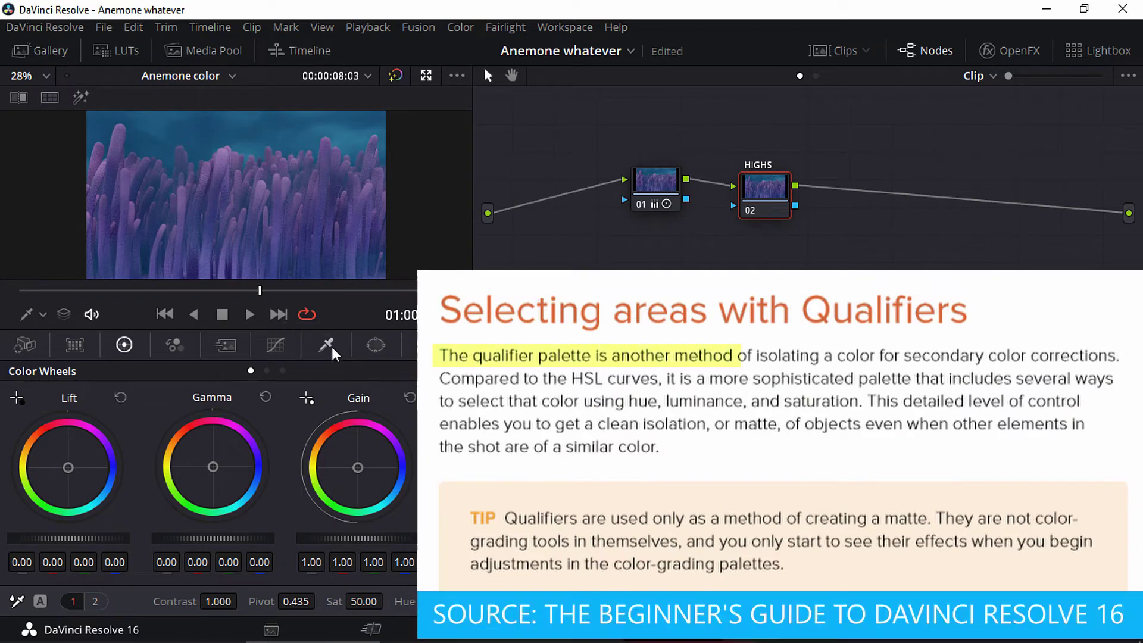
Sample a bright purple tentacle tip with the Qualifier on the HIGHS node and set the hue center to 5.9 and width to 6.8.
{"action": "left_click", "coordinate": [327, 345]}
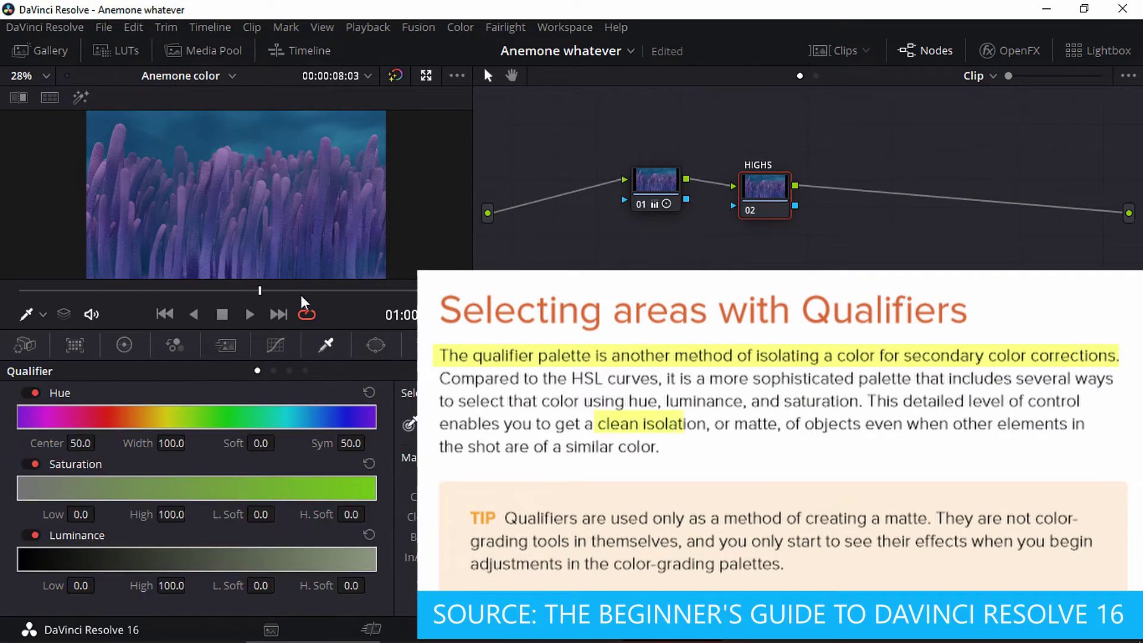
{"action": "left_click", "coordinate": [227, 149]}
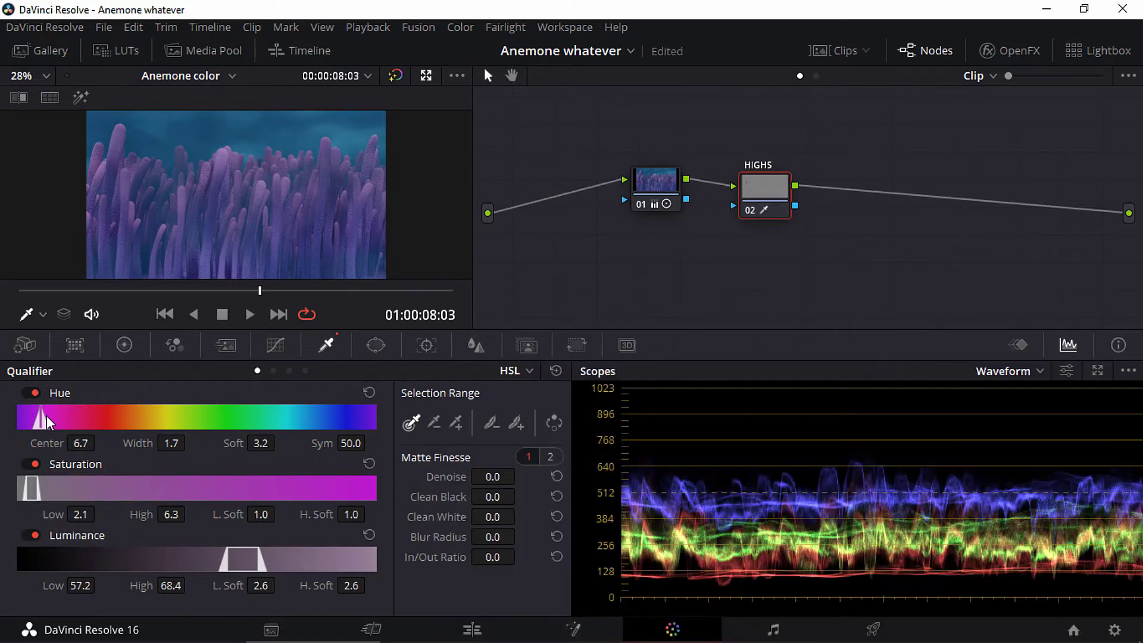
{"action": "mouse_move", "coordinate": [42, 417]}
{"action": "left_mouse_down"}
{"action": "mouse_move", "coordinate": [57, 417]}
{"action": "mouse_move", "coordinate": [31, 423]}
{"action": "mouse_move", "coordinate": [39, 429]}
{"action": "left_mouse_up"}
{"action": "left_click", "coordinate": [82, 442]}
{"action": "type", "text": "5.9"}
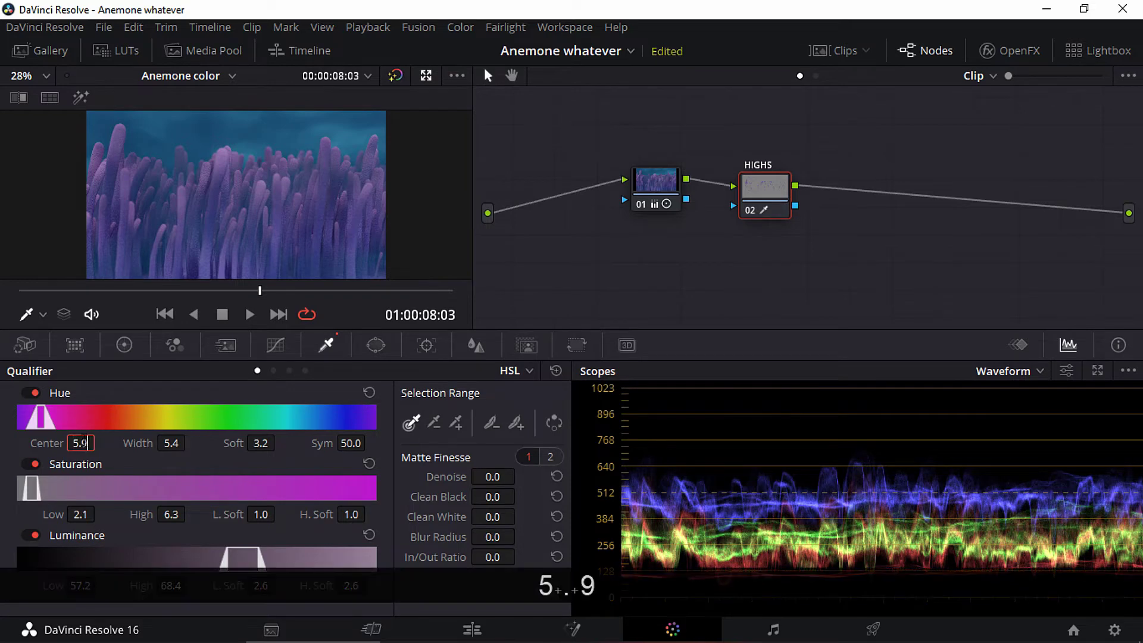
{"action": "key", "text": "Return"}
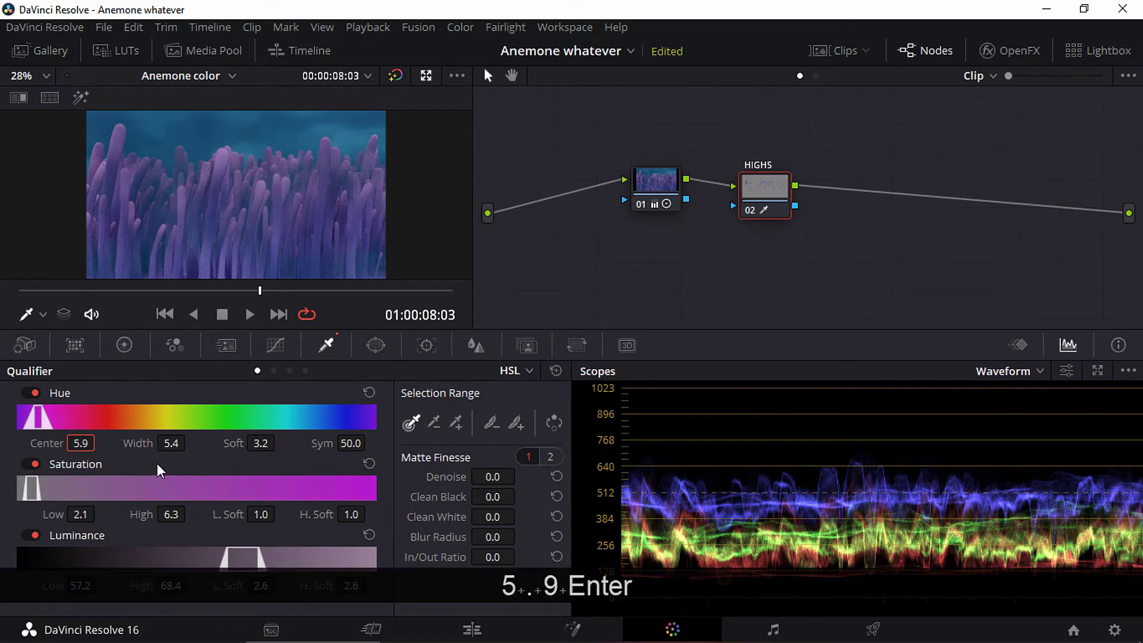
{"action": "left_click", "coordinate": [170, 445]}
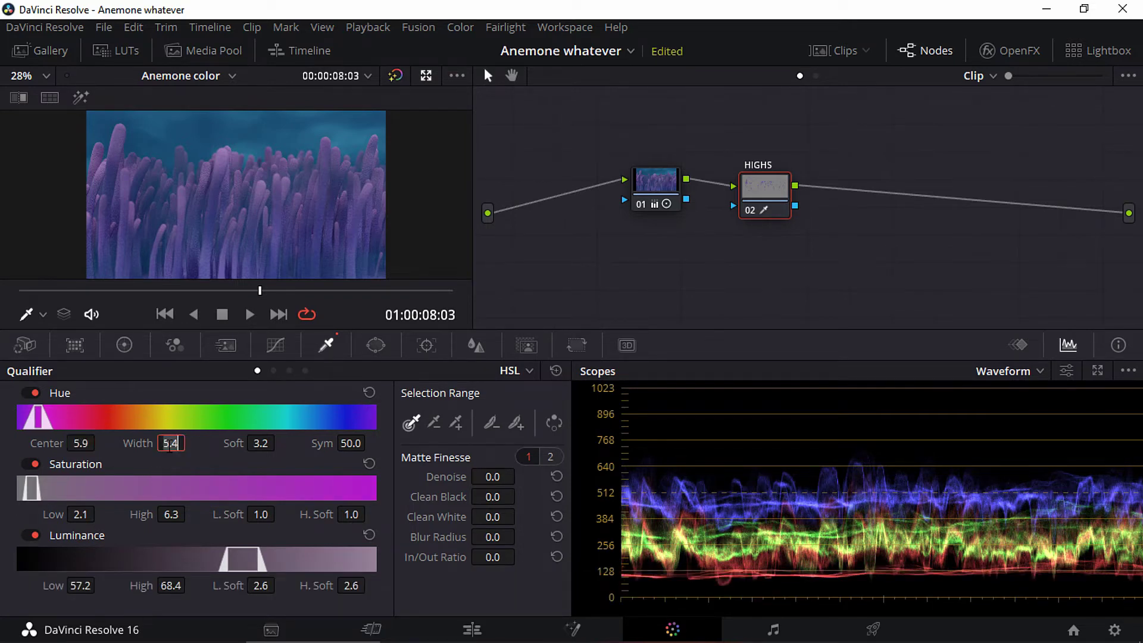
{"action": "type", "text": "6.8"}
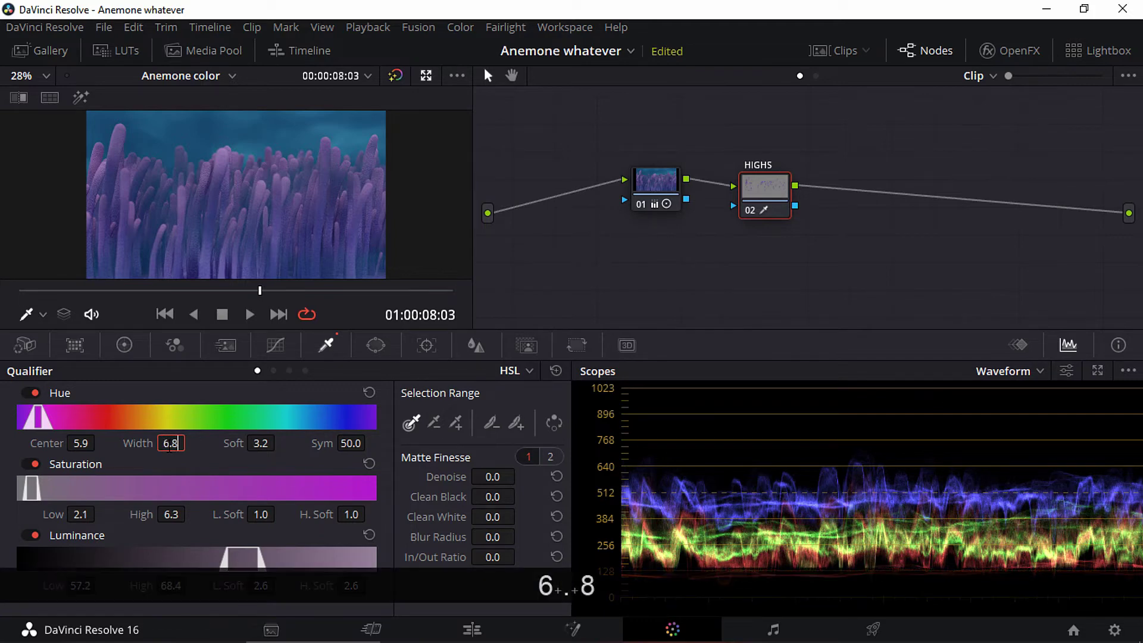
{"action": "key", "text": "Return"}
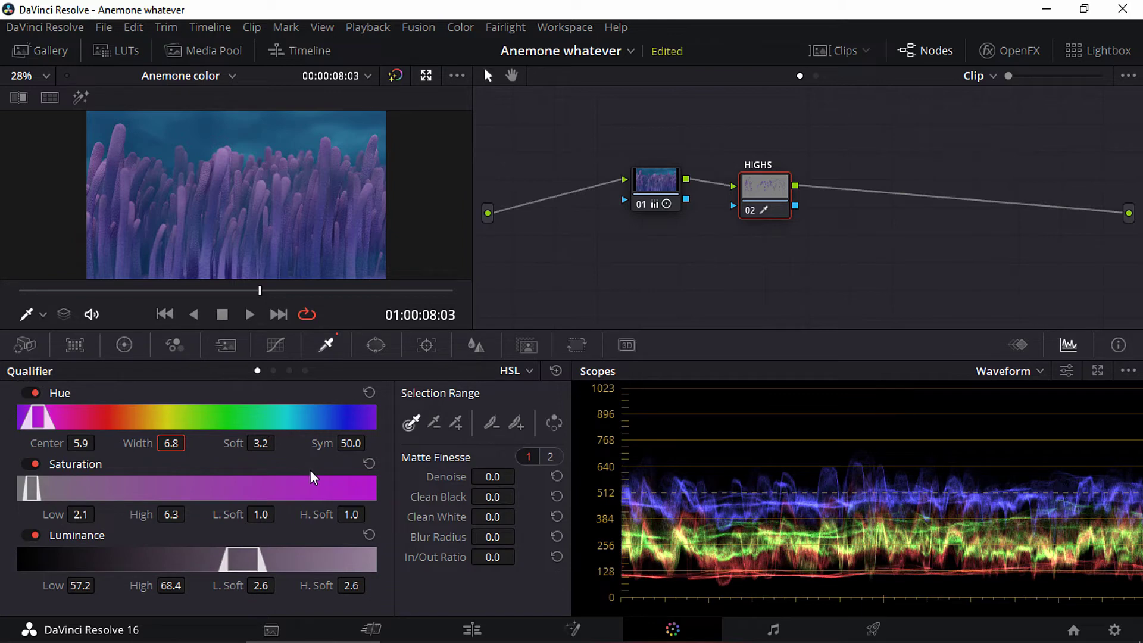
Set the HIGHS qualifier's saturation low to 1.4, luminance low to 57.0 and luminance high to 66.8.
{"action": "double_click", "coordinate": [79, 514]}
{"action": "type", "text": "1.4"}
{"action": "key", "text": "Return"}
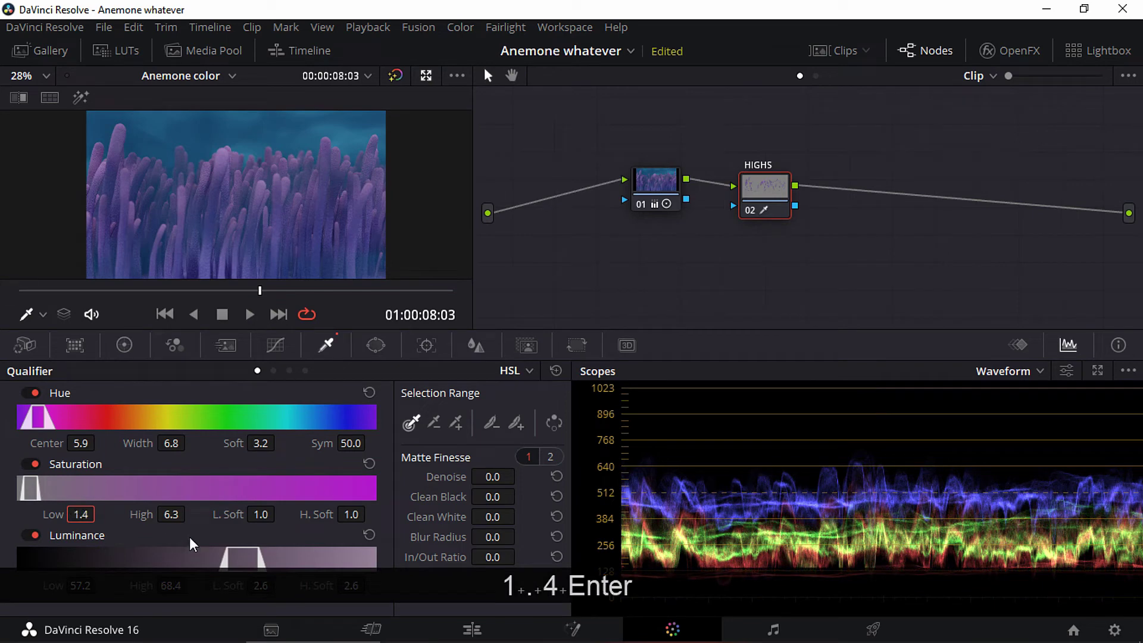
{"action": "left_click", "coordinate": [238, 538]}
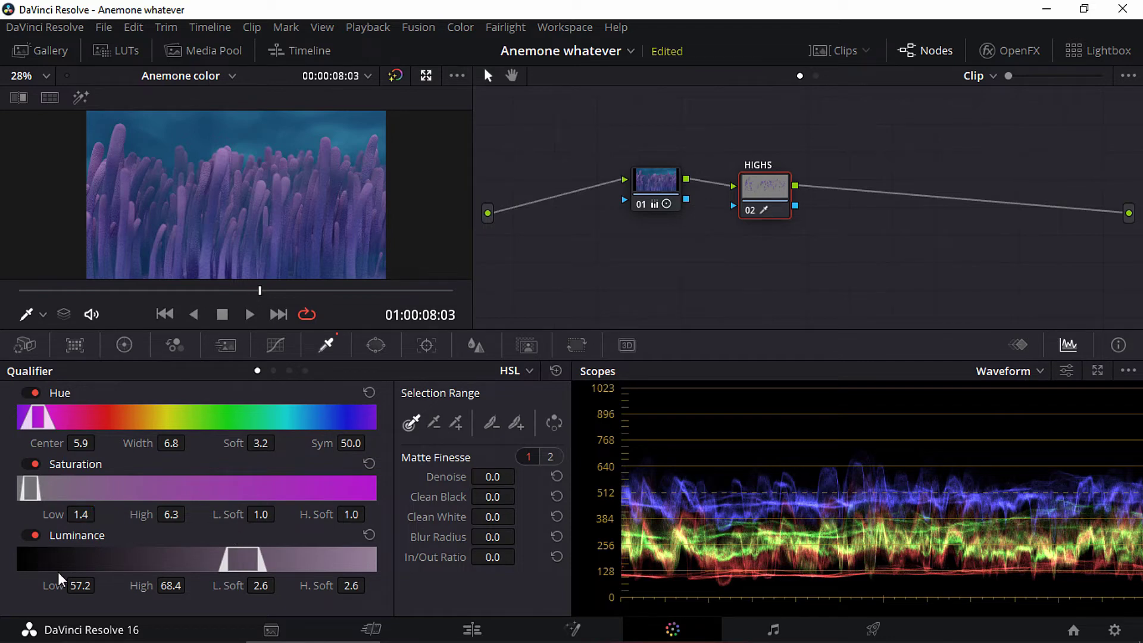
{"action": "left_click", "coordinate": [83, 586]}
{"action": "key", "text": "Right"}
{"action": "key", "text": "BackSpace"}
{"action": "key", "text": "BackSpace"}
{"action": "key", "text": "Return"}
{"action": "left_click", "coordinate": [170, 585]}
{"action": "type", "text": "66.8"}
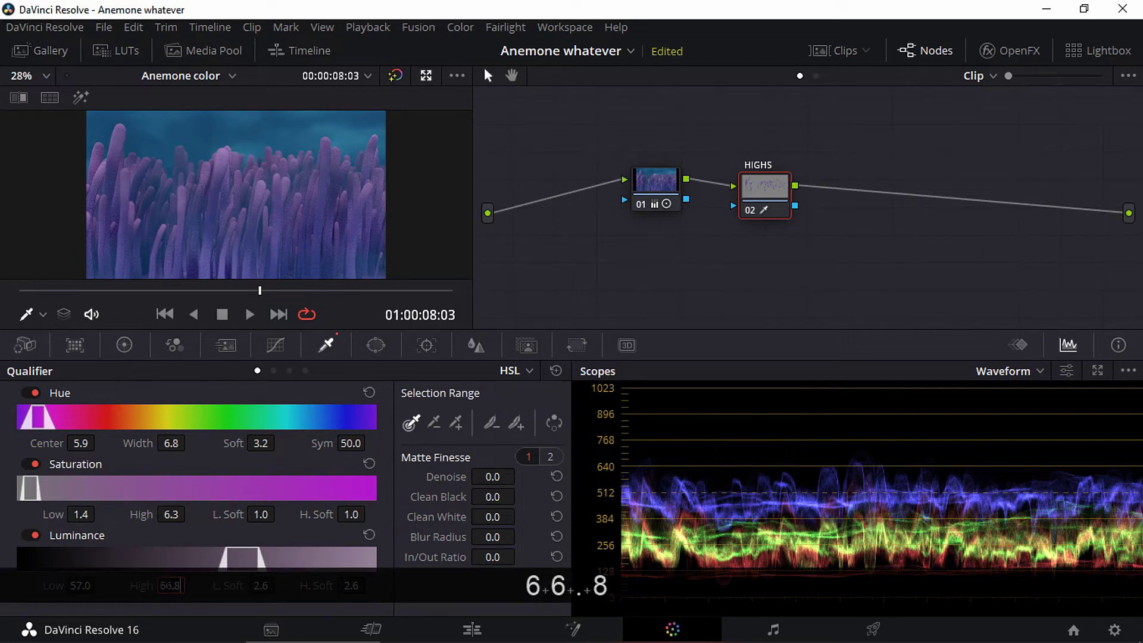
{"action": "key", "text": "Return"}
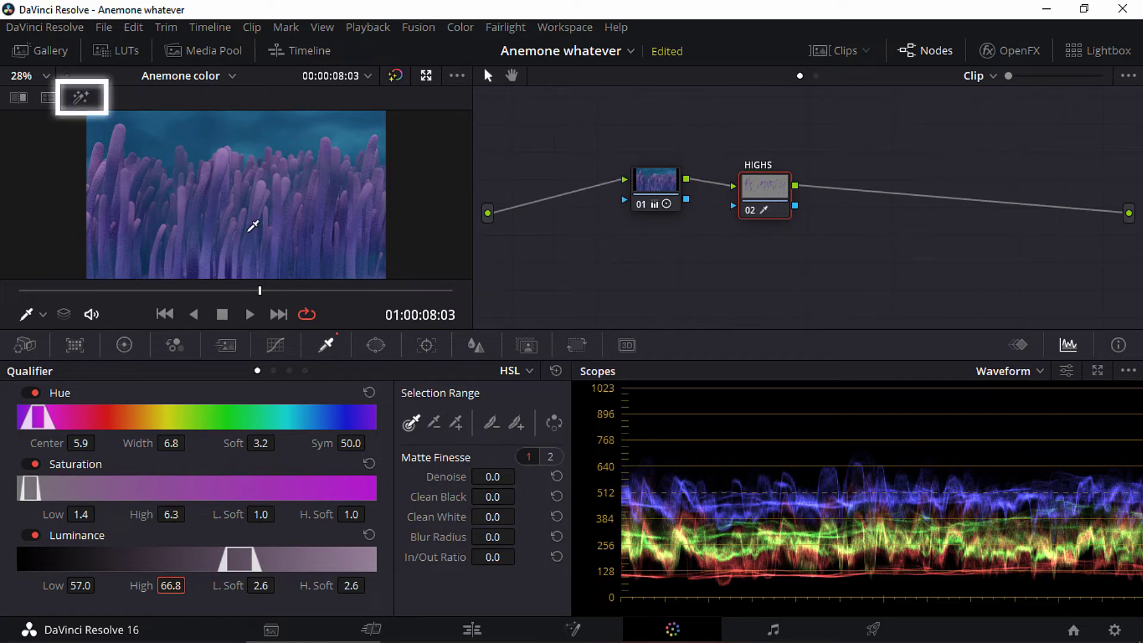
Check the isolated selection in highlight view and lower the HIGHS node's gamma to -0.02.
{"action": "left_click", "coordinate": [81, 99]}
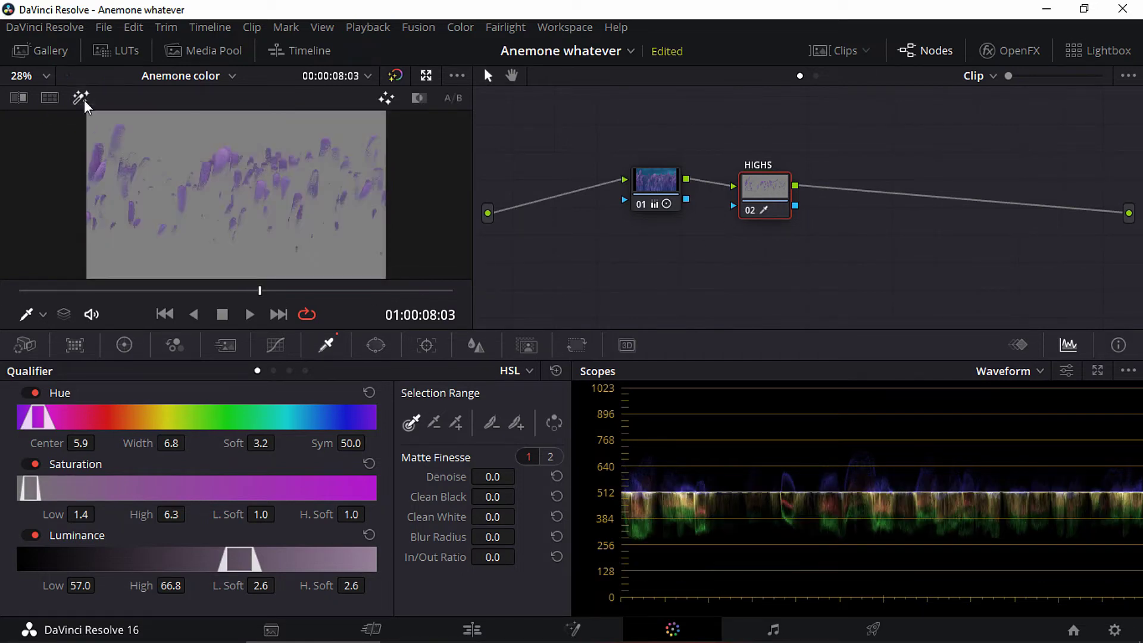
{"action": "left_click", "coordinate": [81, 99]}
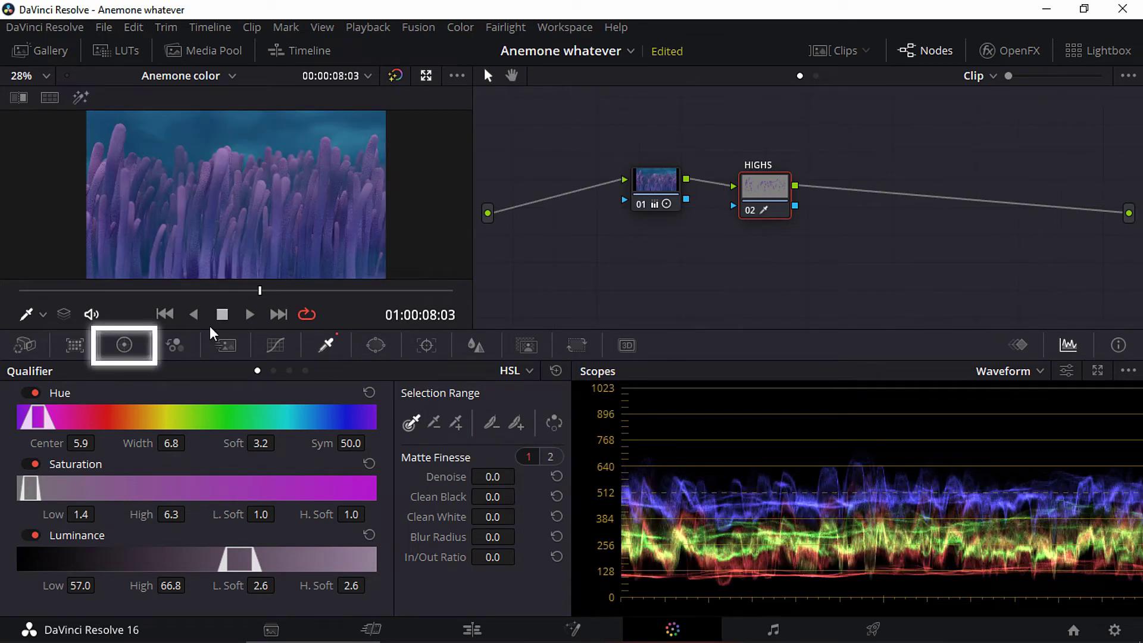
{"action": "left_click", "coordinate": [124, 344]}
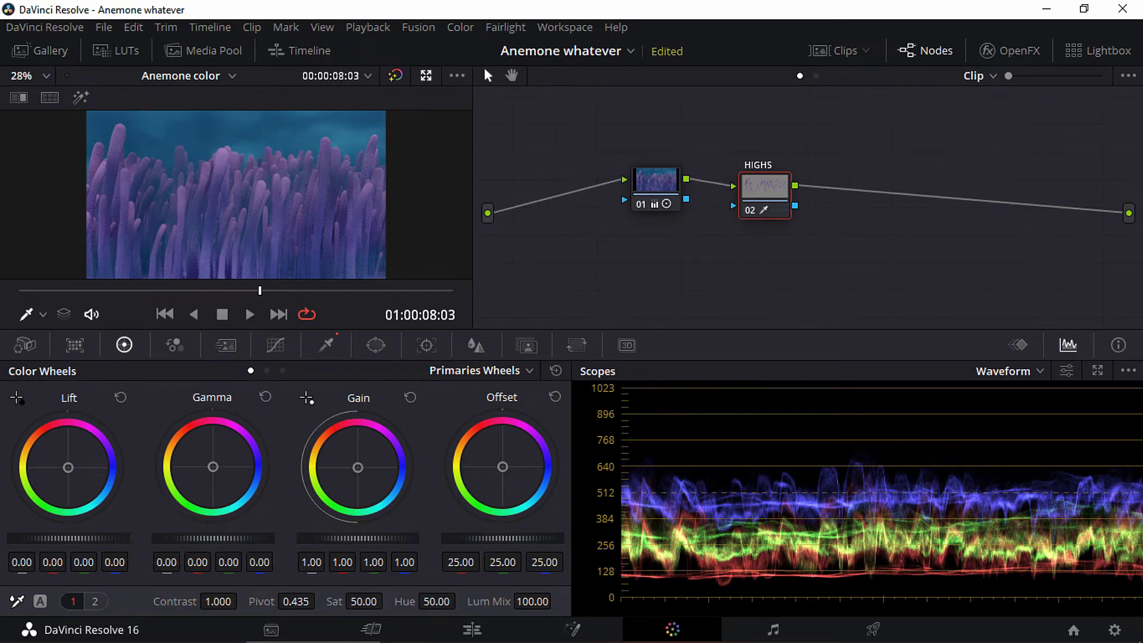
{"action": "left_click_drag", "start_coordinate": [213, 538], "coordinate": [173, 548]}
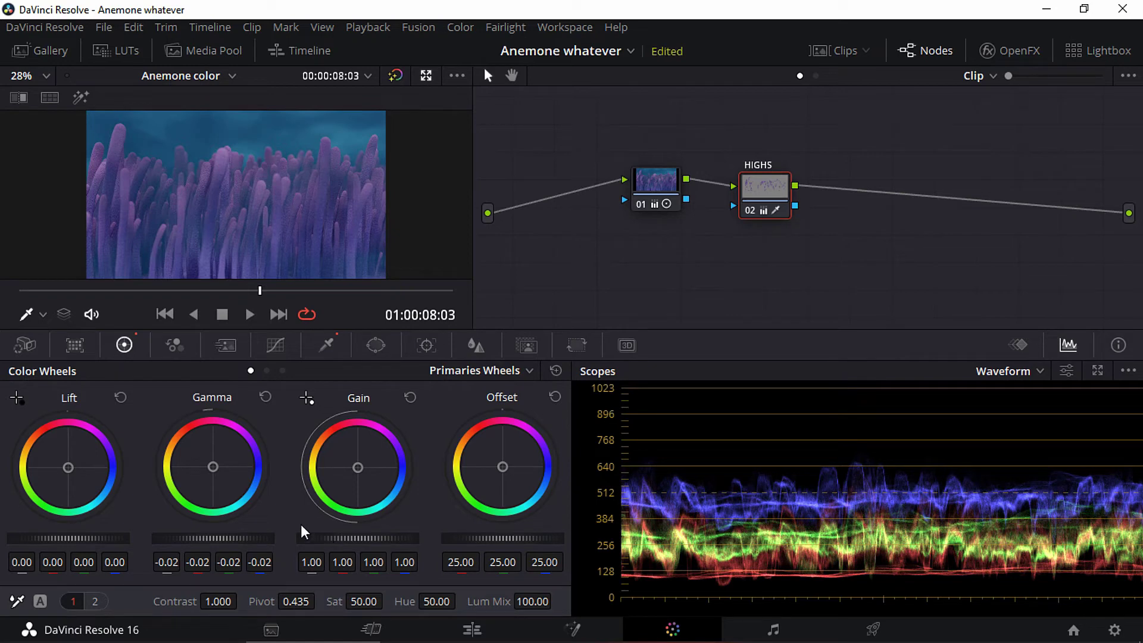
{"action": "mouse_move", "coordinate": [203, 539]}
{"action": "left_mouse_down"}
{"action": "mouse_move", "coordinate": [238, 538]}
{"action": "mouse_move", "coordinate": [203, 538]}
{"action": "left_mouse_up"}
Compare the image with and without the HIGHS node, and with and without the whole grade.
{"action": "key", "text": "ctrl+d"}
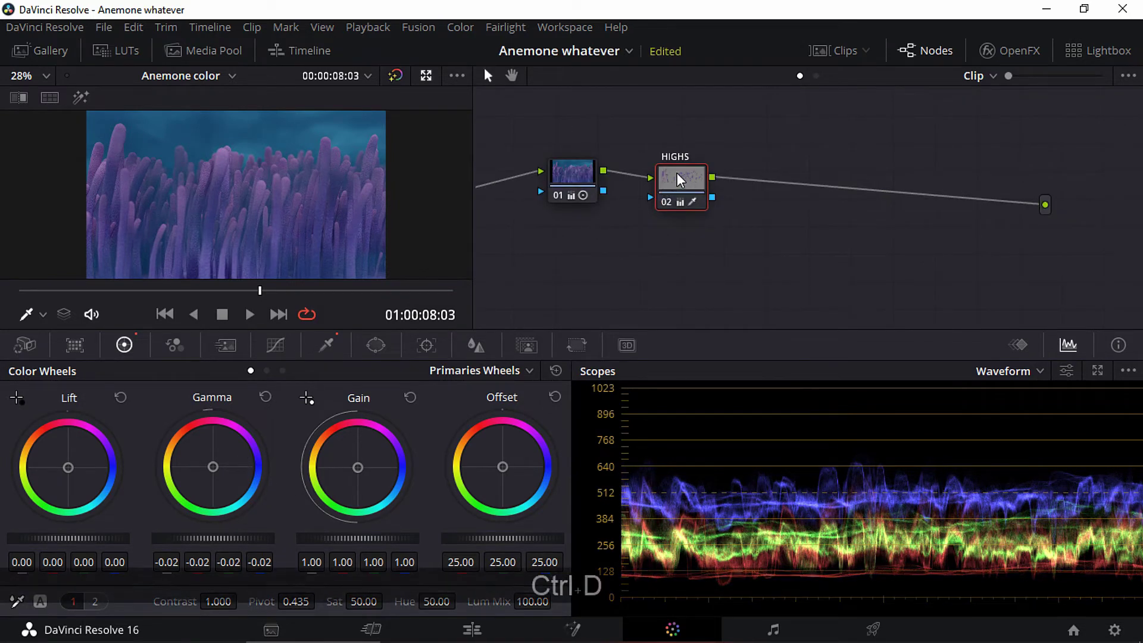
{"action": "key", "text": "ctrl+d"}
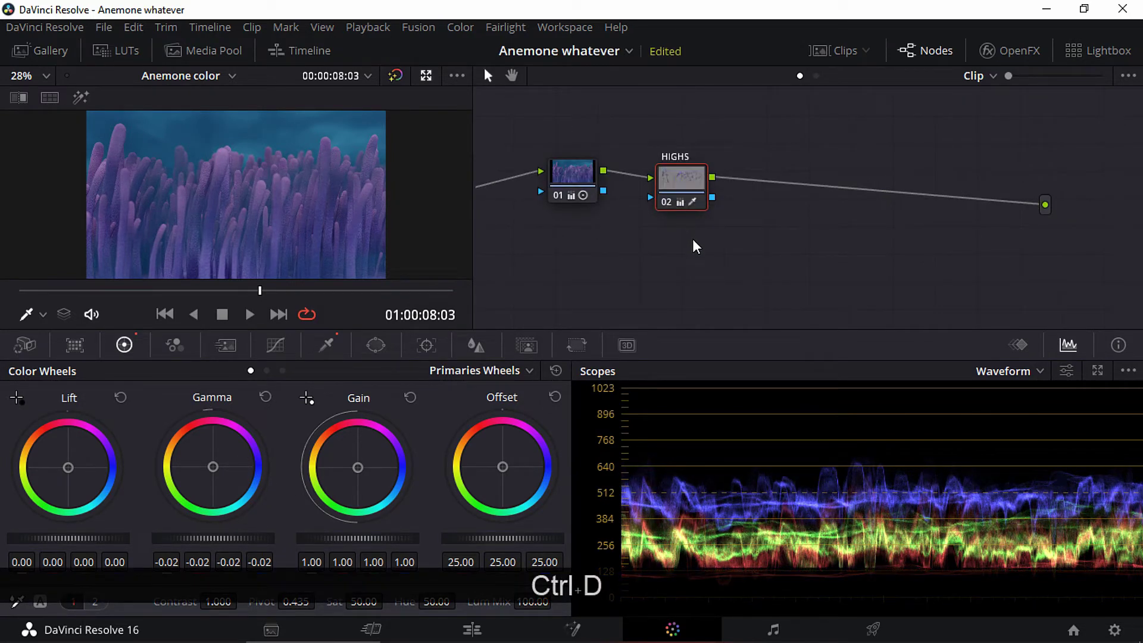
{"action": "key", "text": "ctrl+d"}
{"action": "key", "text": "ctrl+d"}
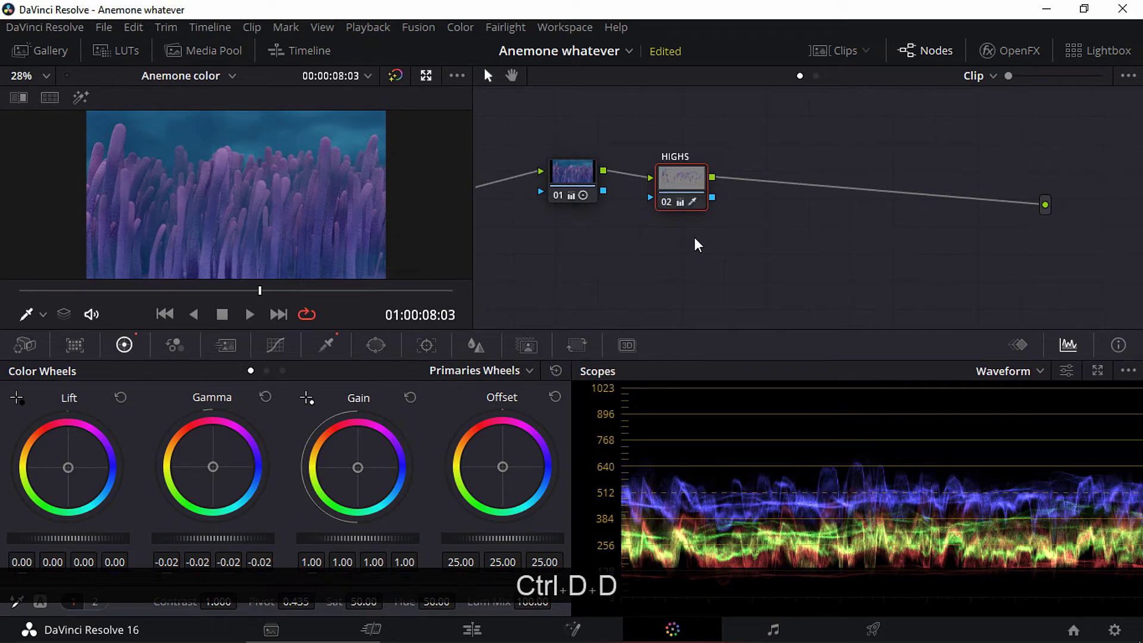
{"action": "key", "text": "alt+d"}
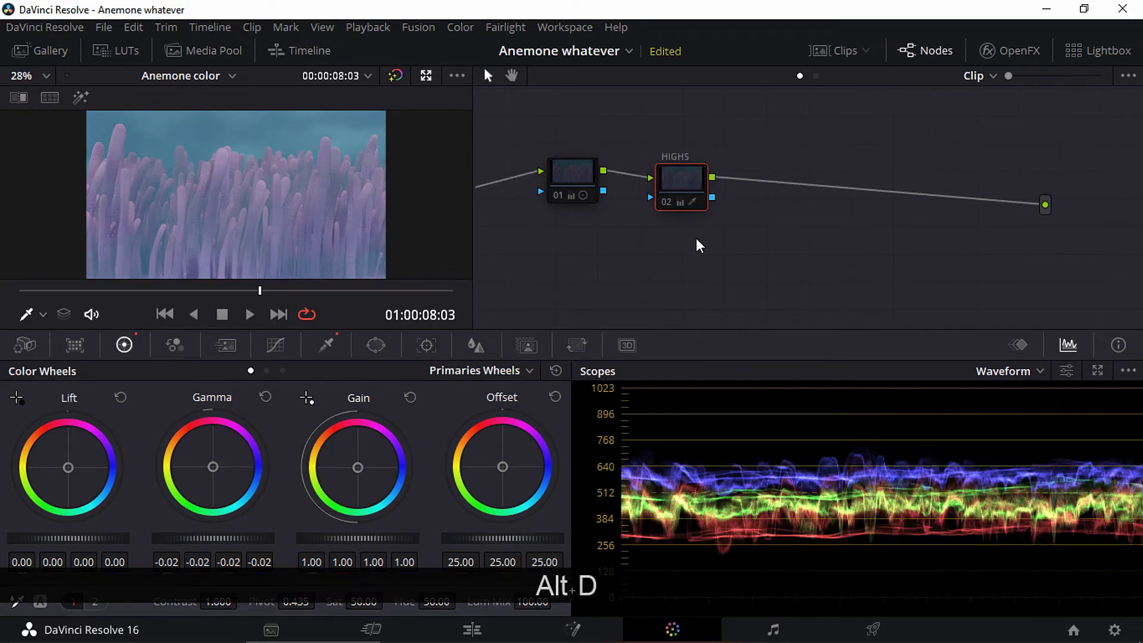
{"action": "key", "text": "alt+d"}
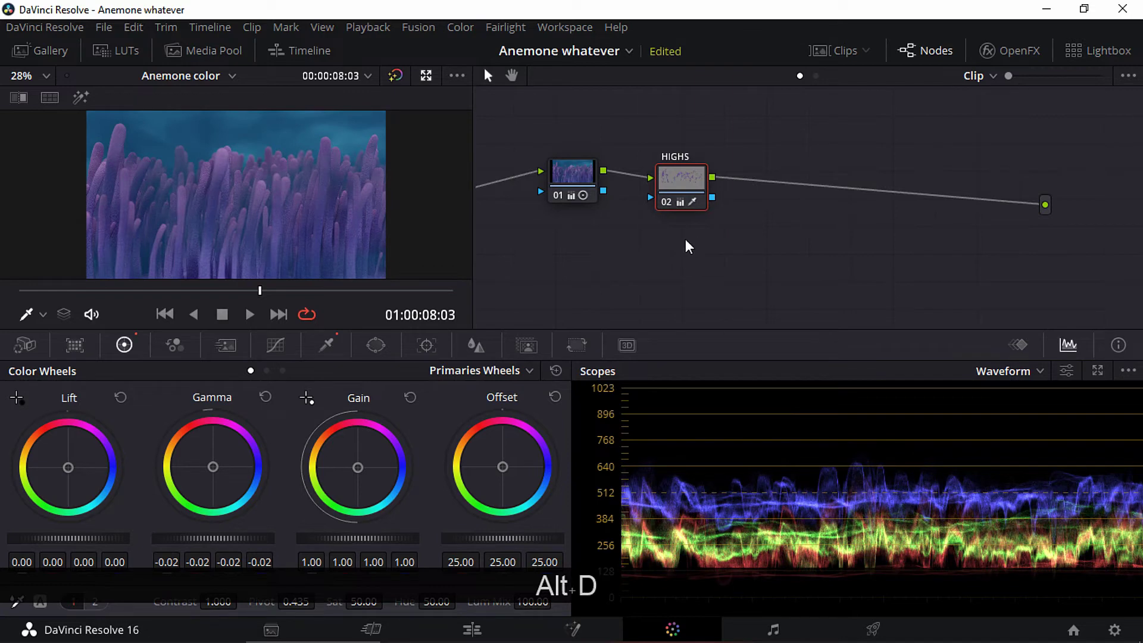
Add a serial node after the HIGHS node.
{"action": "right_click", "coordinate": [683, 177]}
{"action": "mouse_move", "coordinate": [793, 233]}
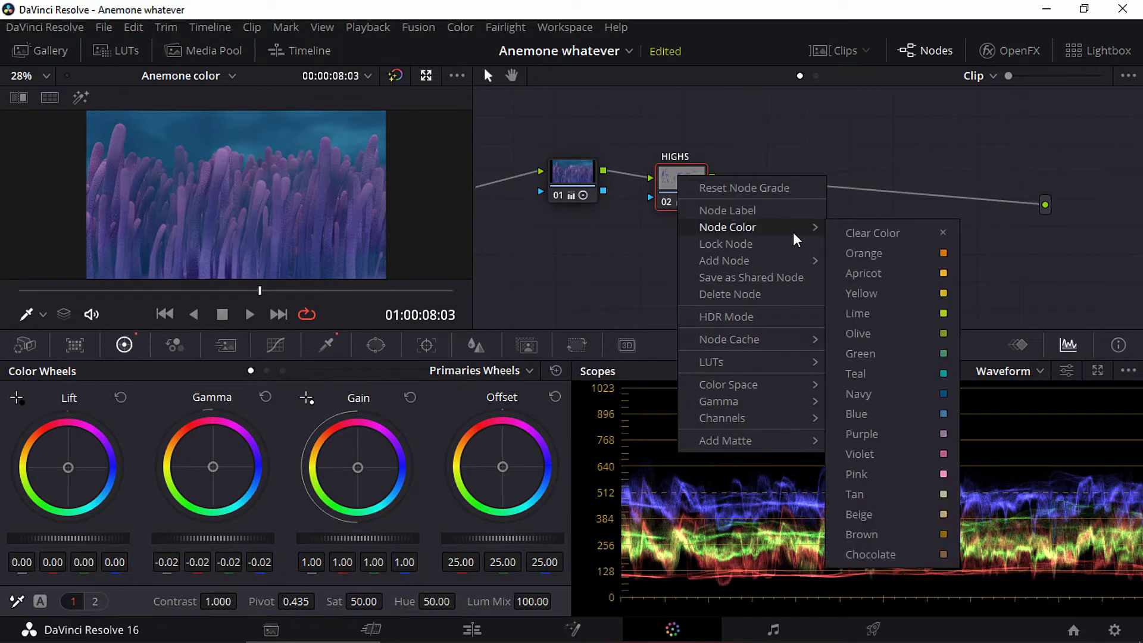
{"action": "mouse_move", "coordinate": [794, 258]}
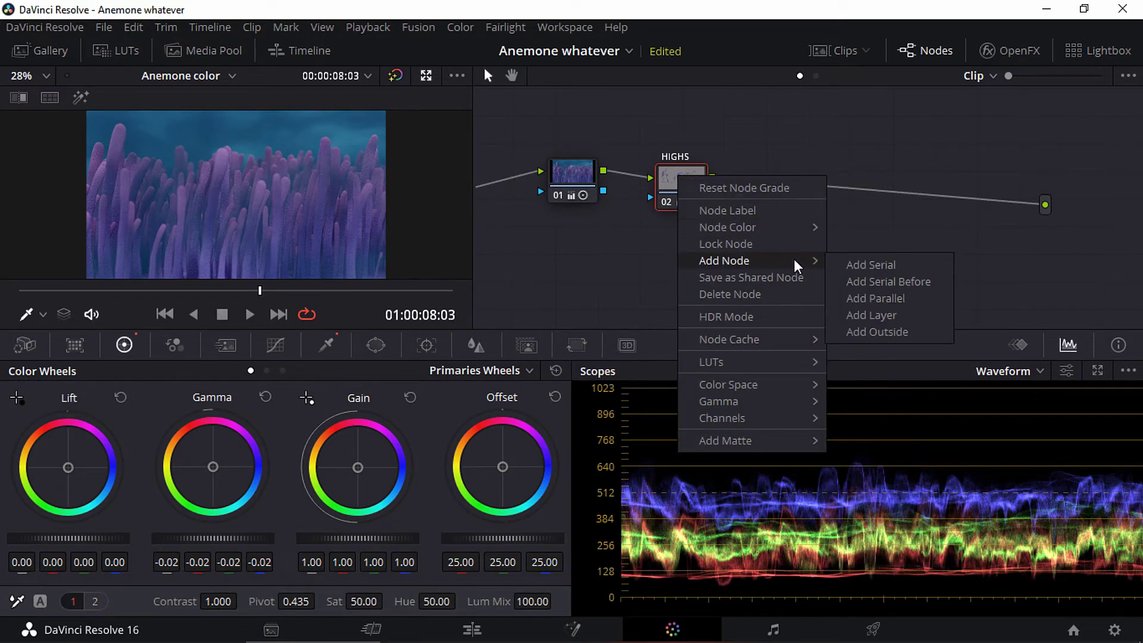
{"action": "left_click", "coordinate": [865, 265]}
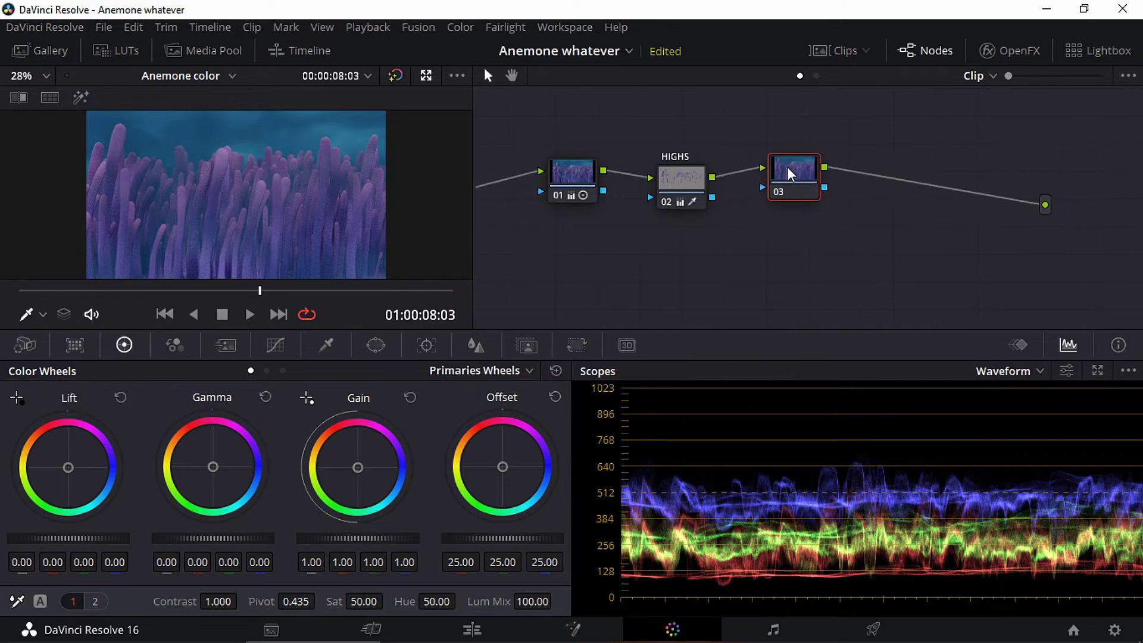
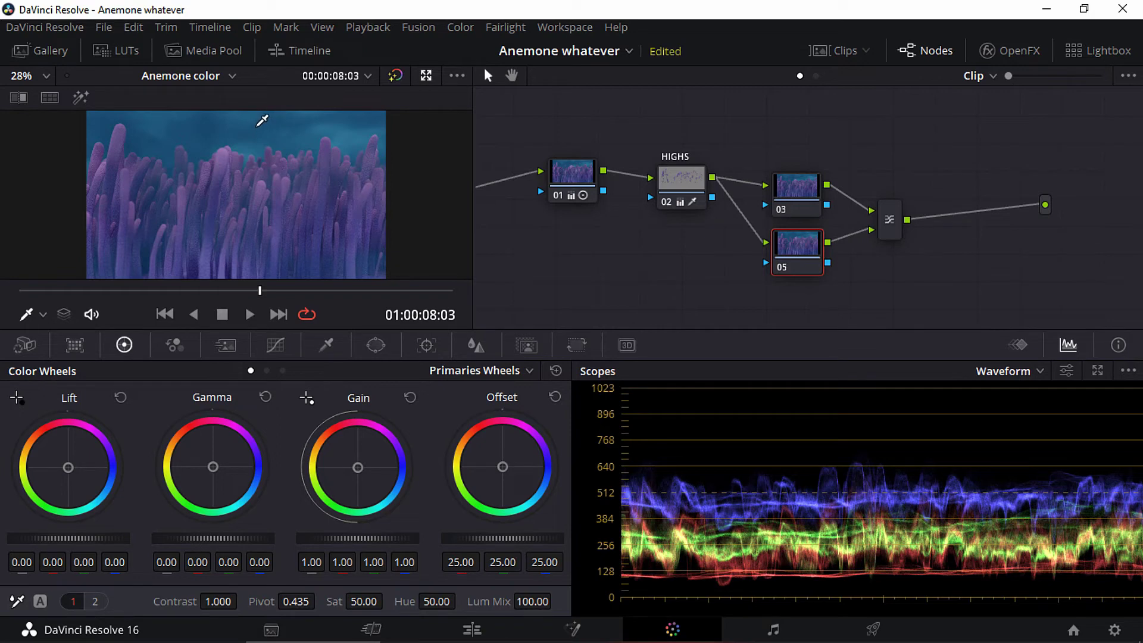
Sample the blue background with the Qualifier on the lower parallel node and set the hue center to 85.7.
{"action": "left_click", "coordinate": [265, 118]}
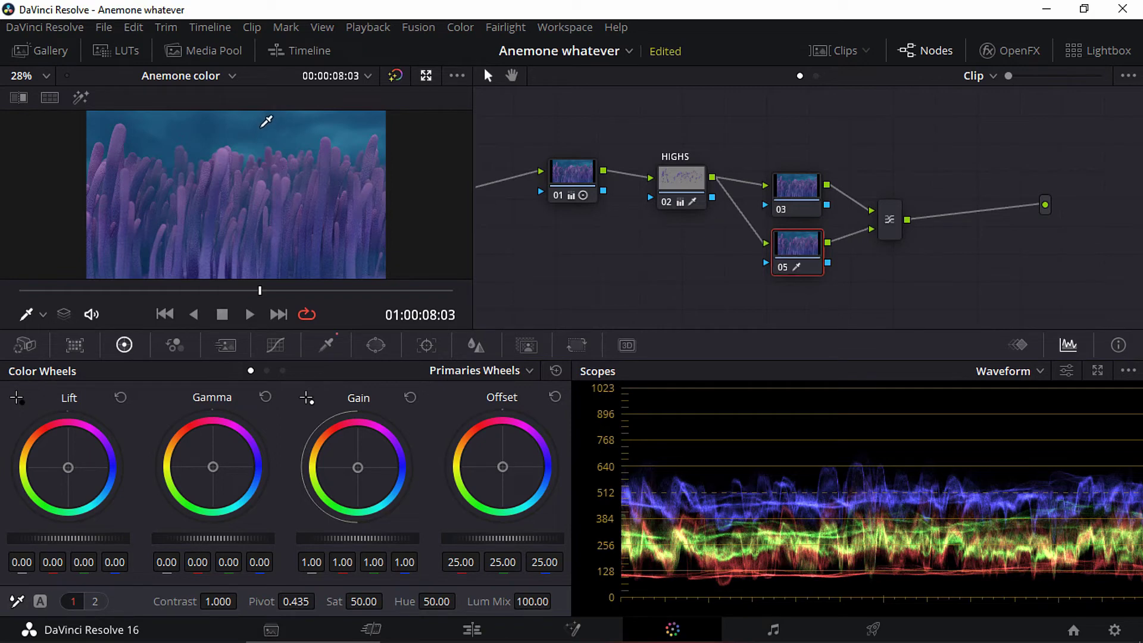
{"action": "left_click", "coordinate": [339, 355]}
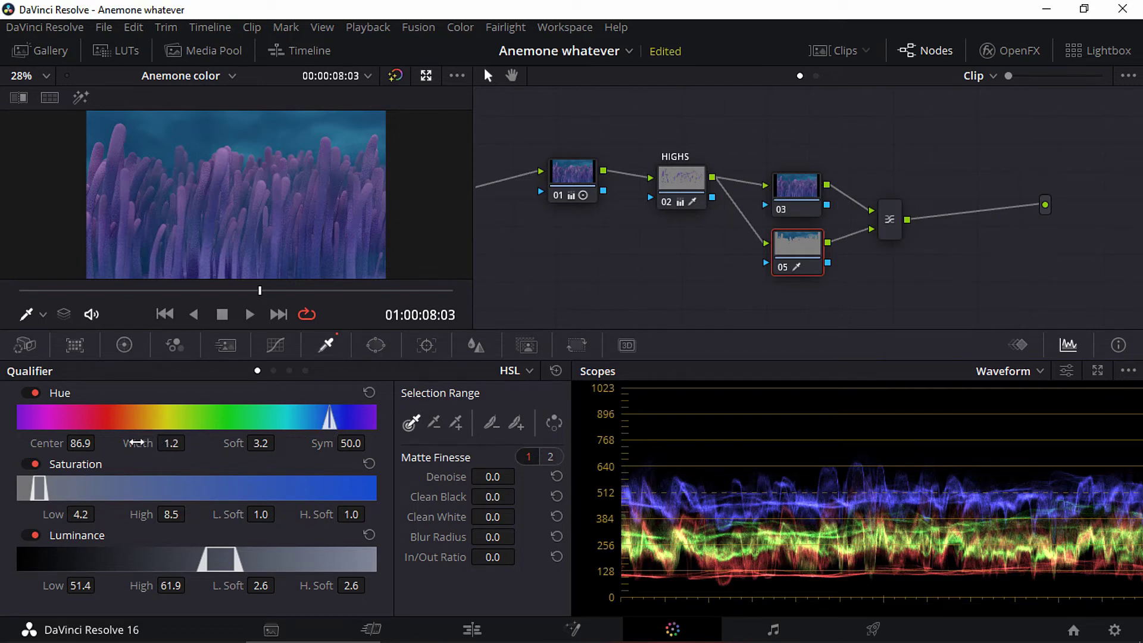
{"action": "left_click", "coordinate": [81, 443]}
{"action": "type", "text": "85"}
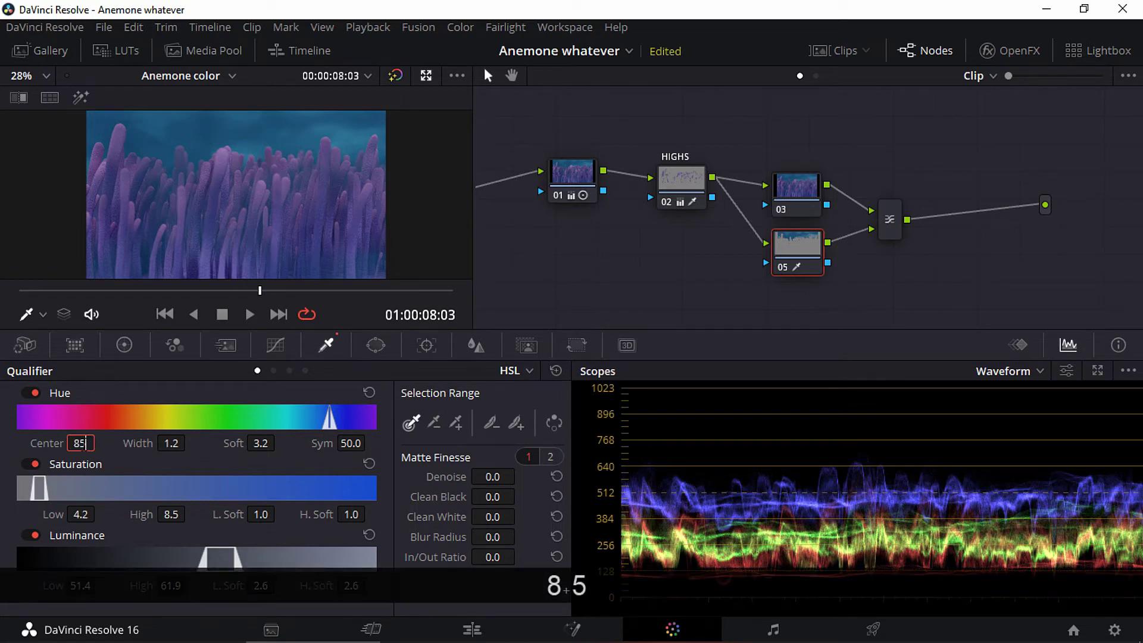
{"action": "type", "text": ".7"}
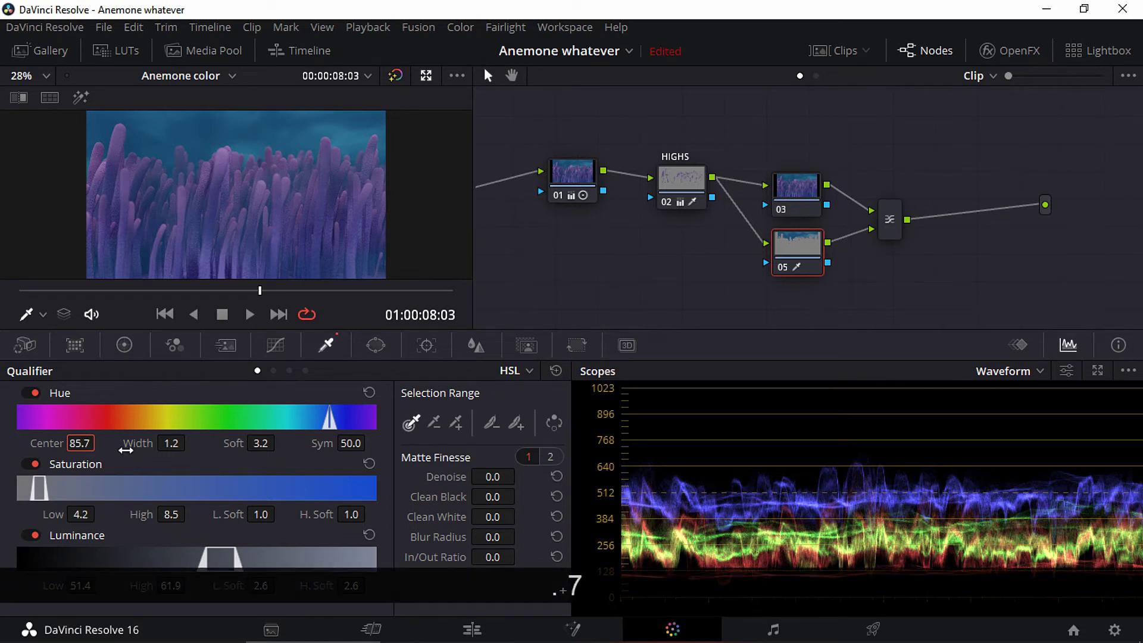
{"action": "key", "text": "Return"}
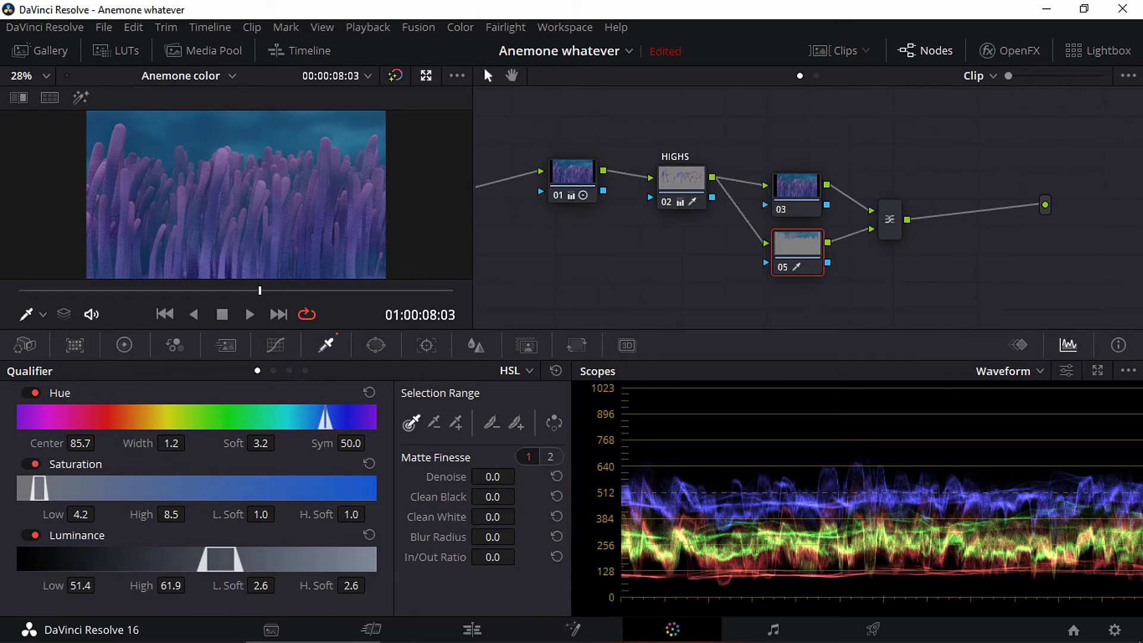
Set the background qualifier's hue width to 0.9 and hue softness to 3.2.
{"action": "double_click", "coordinate": [172, 446]}
{"action": "type", "text": ".9"}
{"action": "key", "text": "Return"}
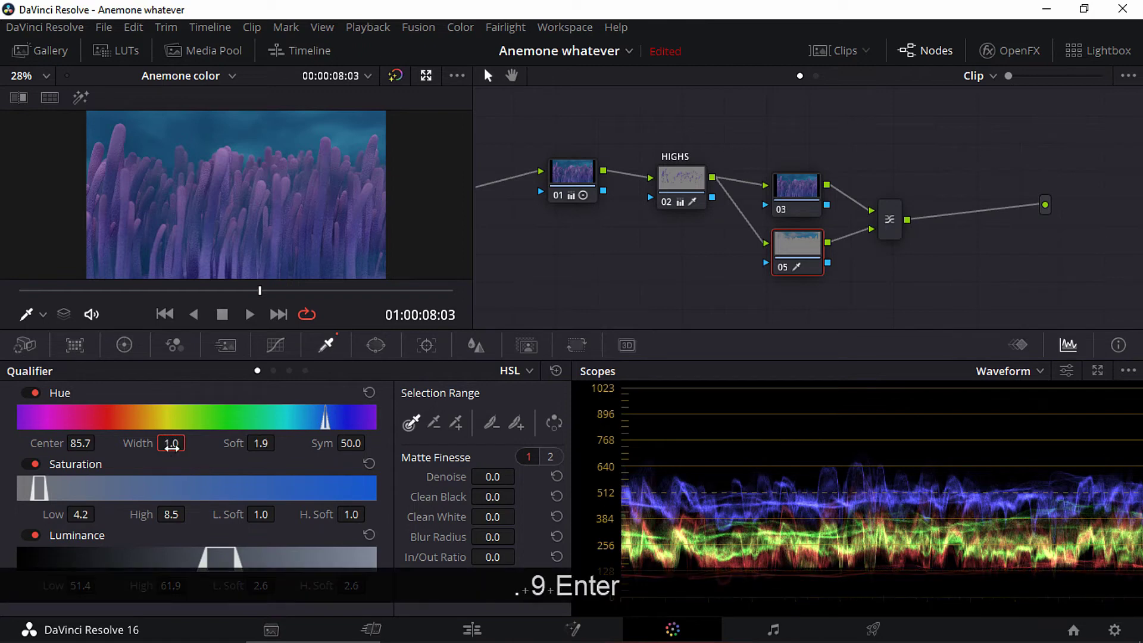
{"action": "double_click", "coordinate": [171, 443]}
{"action": "type", "text": ".9"}
{"action": "key", "text": "Return"}
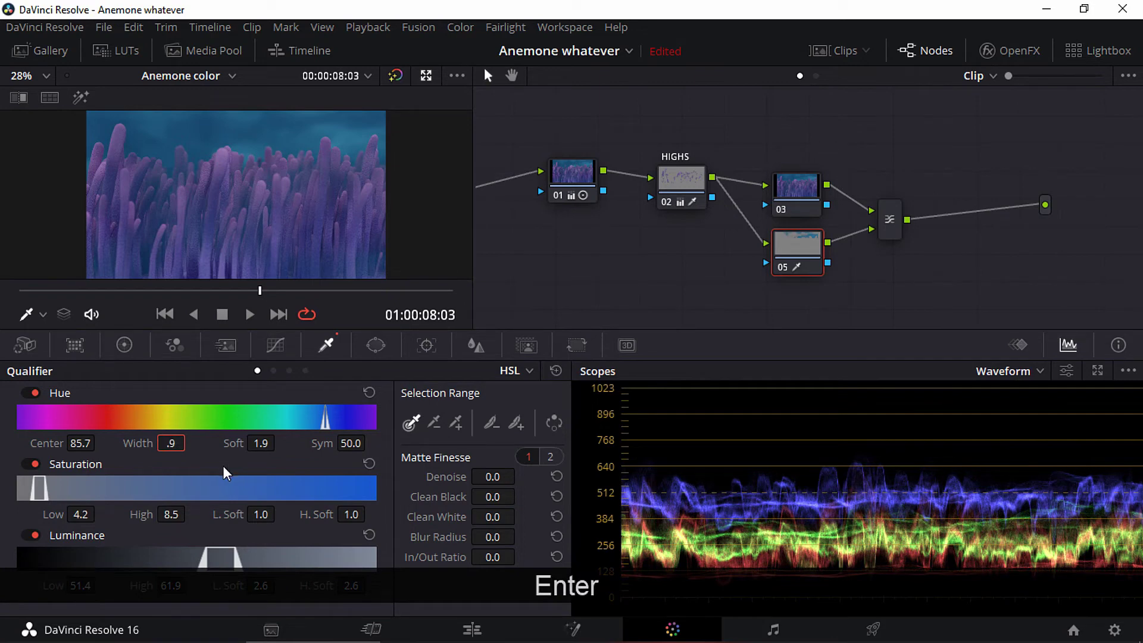
{"action": "left_click", "coordinate": [263, 443]}
{"action": "type", "text": "3.2"}
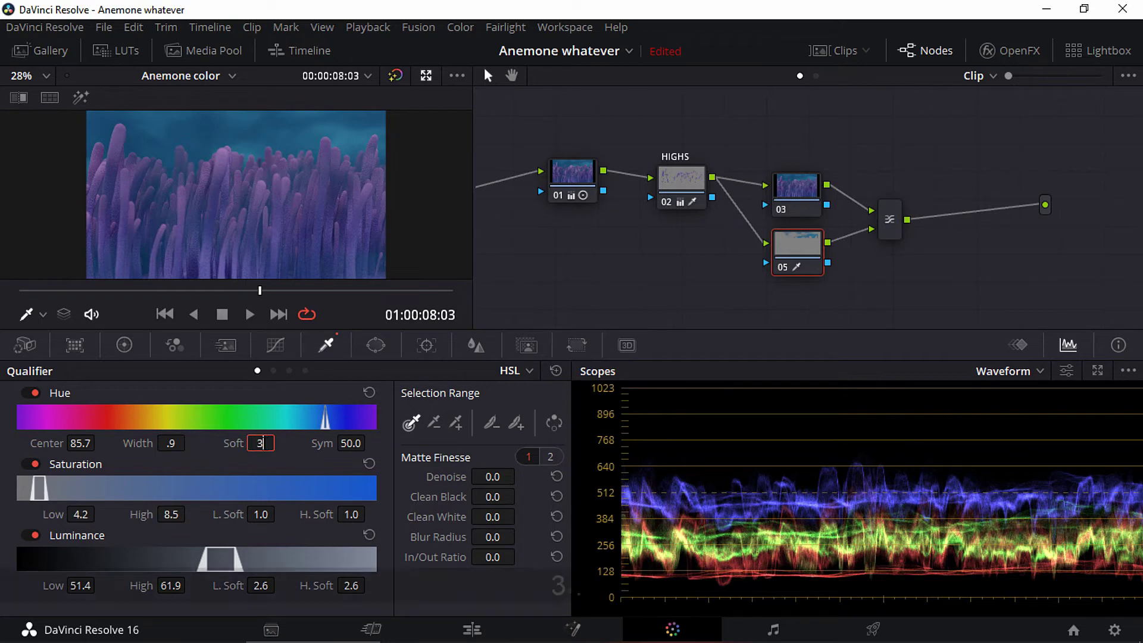
{"action": "key", "text": "Return"}
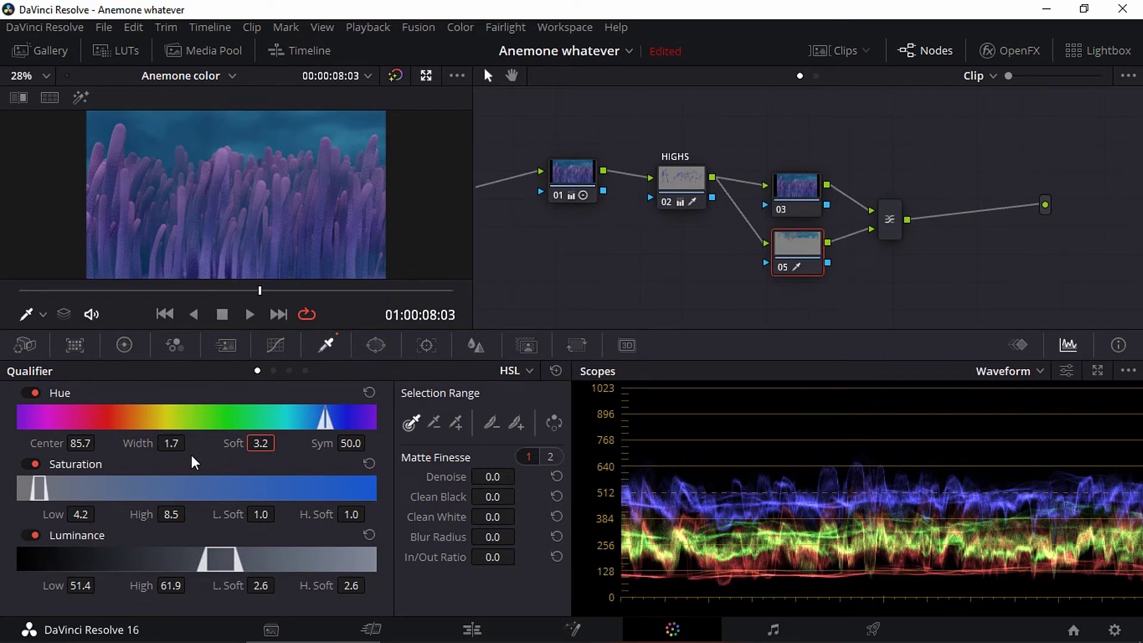
Enter 0.9 again as the hue width of the background qualifier.
{"action": "left_click", "coordinate": [173, 443]}
{"action": "type", "text": ".9"}
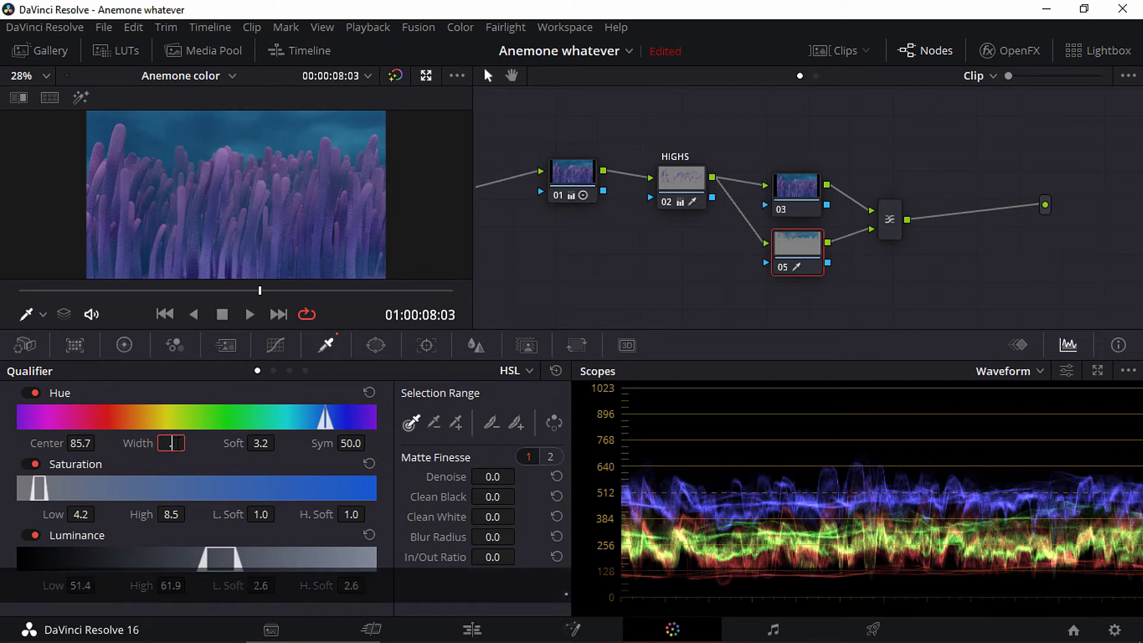
{"action": "key", "text": "BackSpace"}
{"action": "key", "text": "BackSpace"}
{"action": "key", "text": "BackSpace"}
{"action": "type", "text": "0.9"}
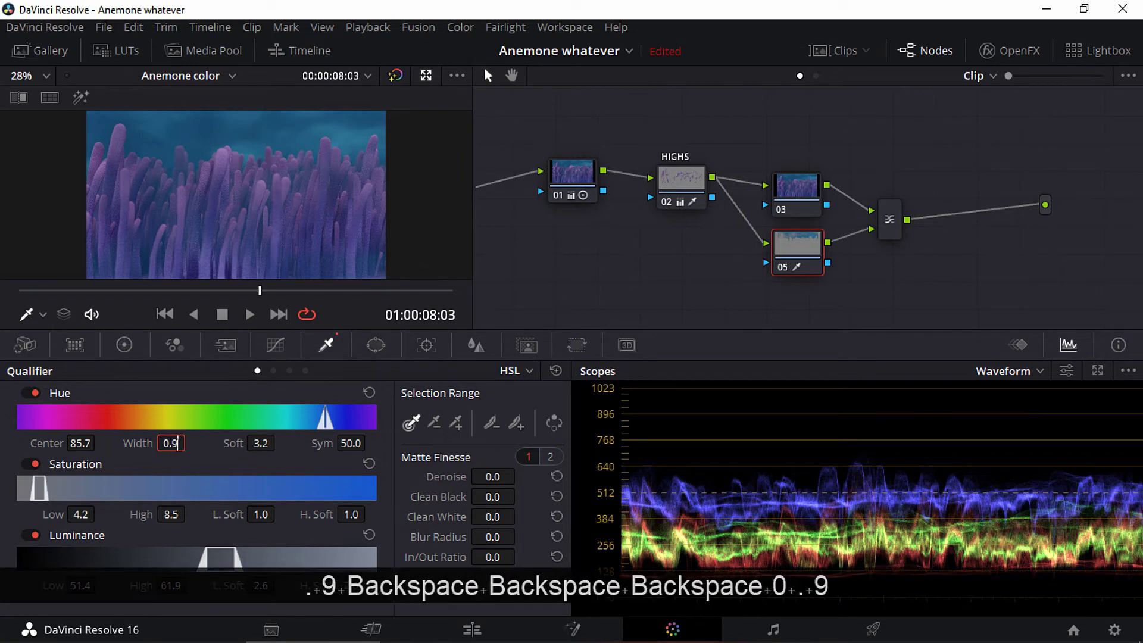
{"action": "key", "text": "Return"}
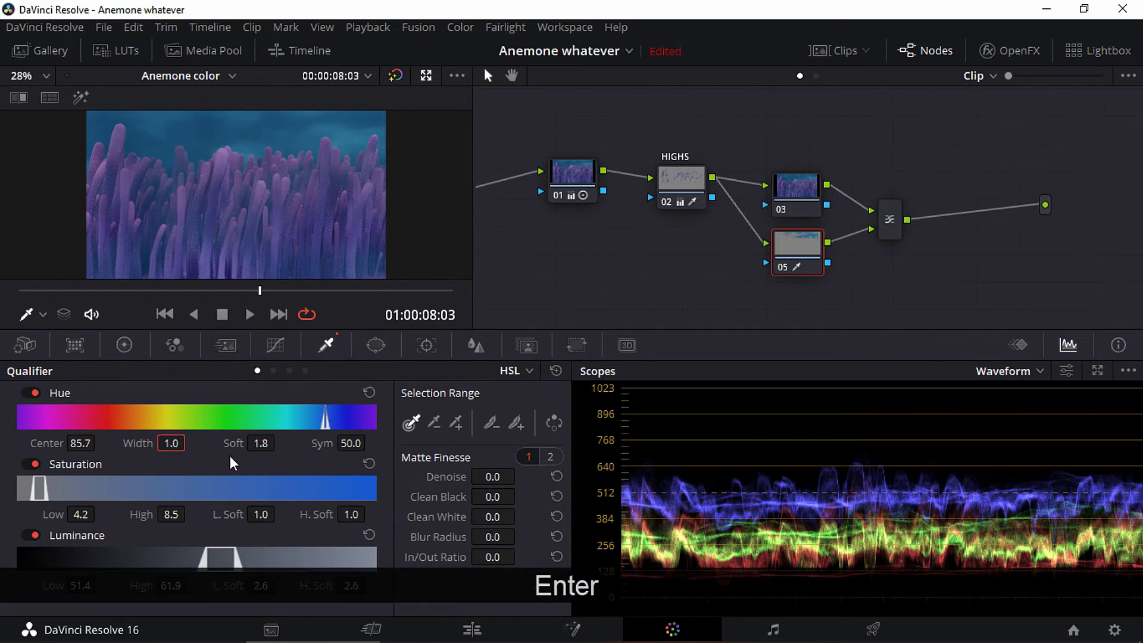
Set the background qualifier's saturation low to 4.6 and saturation high to 8.6.
{"action": "left_click", "coordinate": [82, 516]}
{"action": "type", "text": "4.6"}
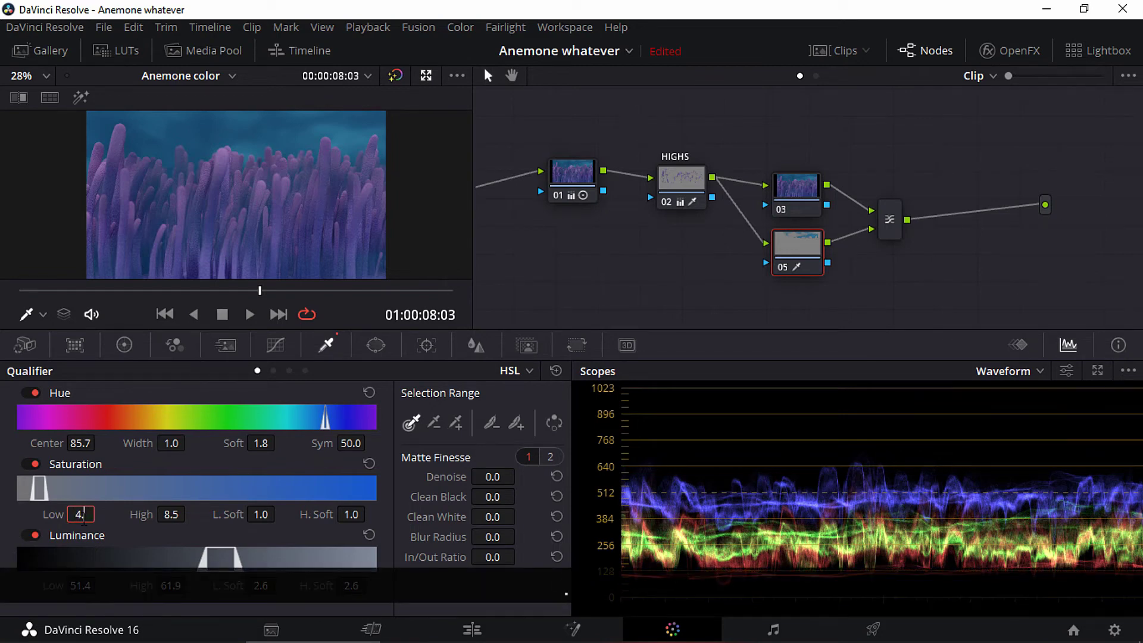
{"action": "key", "text": "Return"}
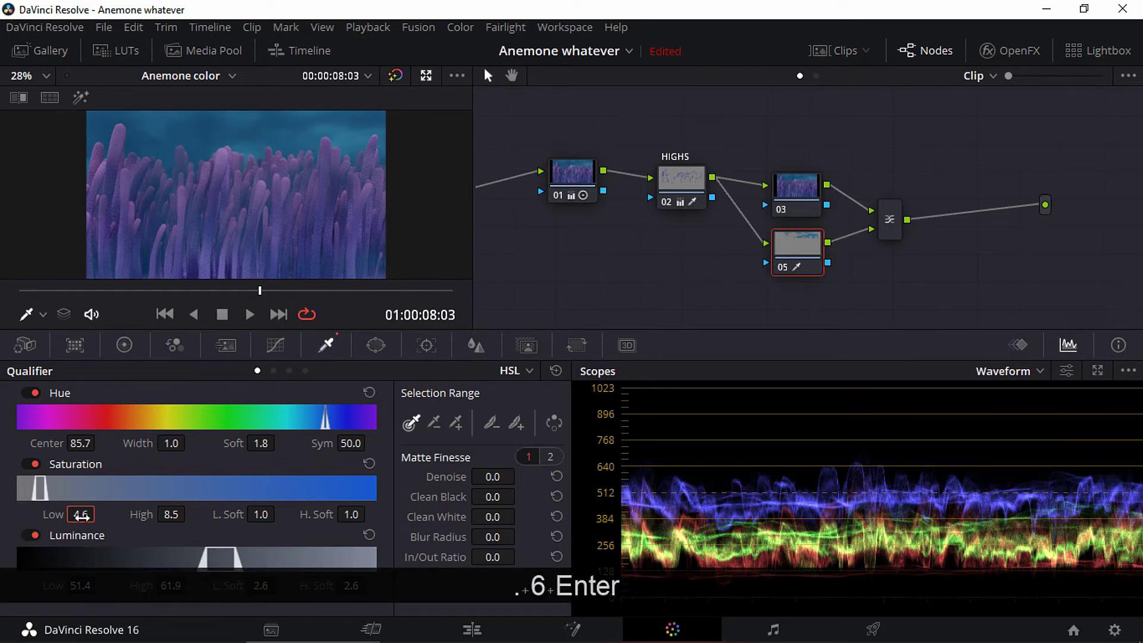
{"action": "left_click", "coordinate": [171, 514]}
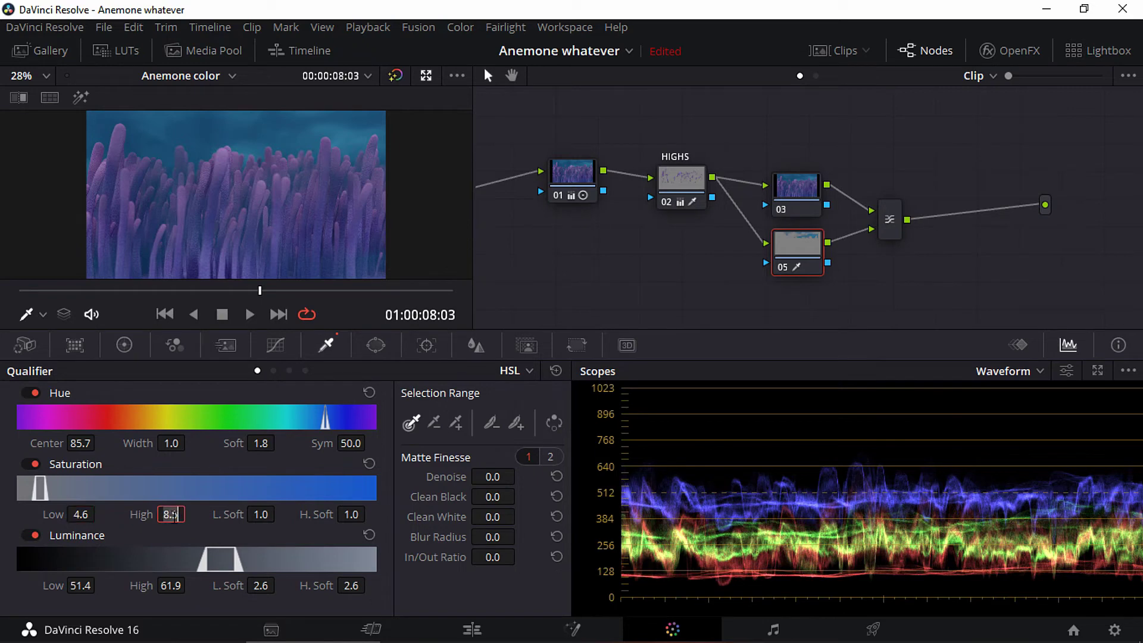
{"action": "key", "text": "Right"}
{"action": "key", "text": "BackSpace"}
{"action": "type", "text": "6"}
{"action": "key", "text": "Return"}
Set the background qualifier's luminance low to 52.7 and luminance high to 63.
{"action": "double_click", "coordinate": [86, 586]}
{"action": "type", "text": "52"}
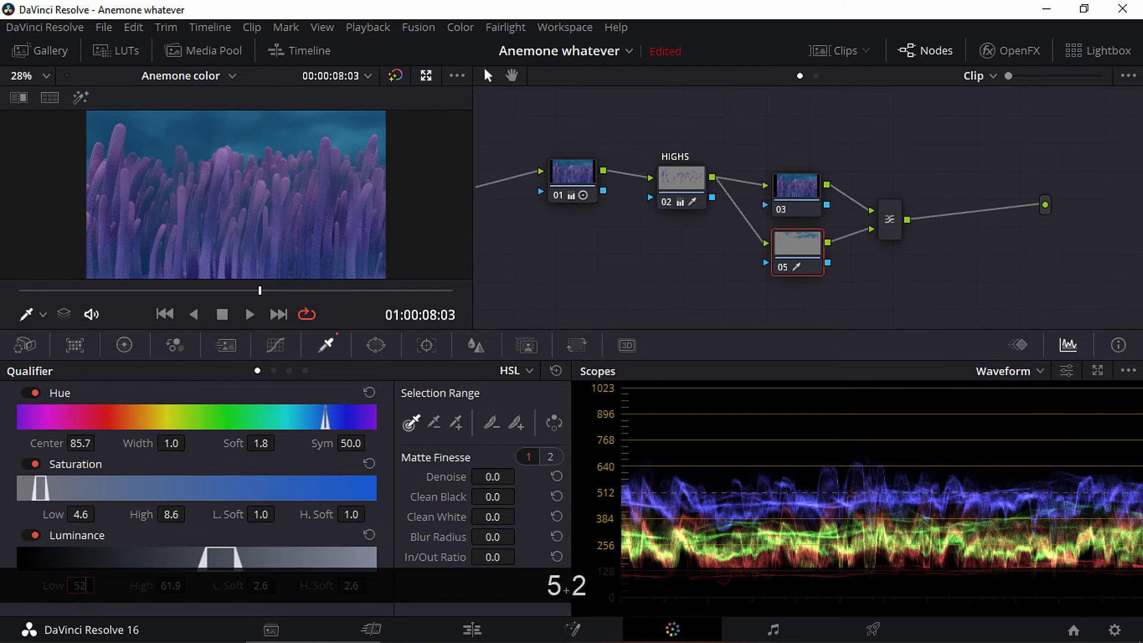
{"action": "type", "text": ".7"}
{"action": "key", "text": "Return"}
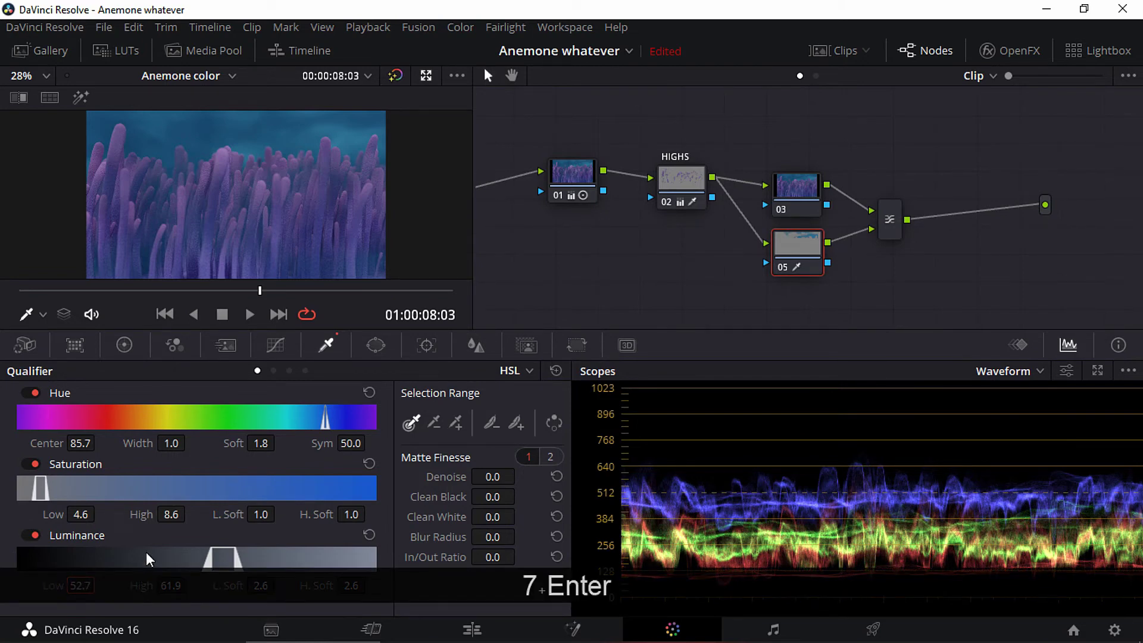
{"action": "left_click", "coordinate": [169, 586]}
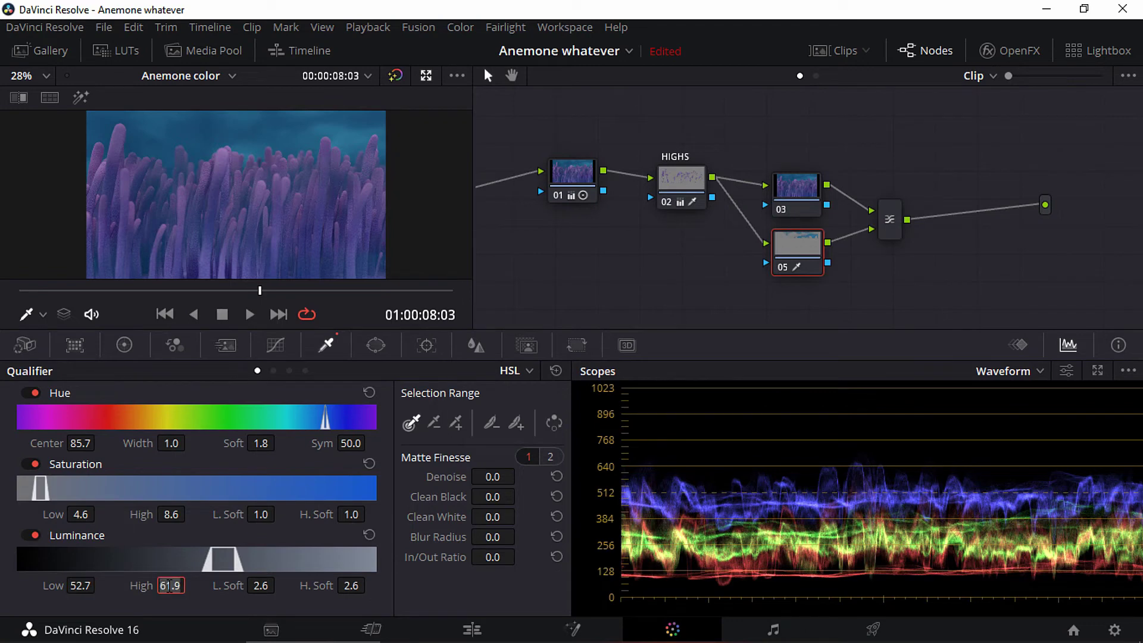
{"action": "type", "text": "63"}
{"action": "key", "text": "Return"}
Widen the background qualifier's hue range to a width of about 4.7 and softness of 3.3, checking the selection in highlight view.
{"action": "left_click", "coordinate": [325, 422]}
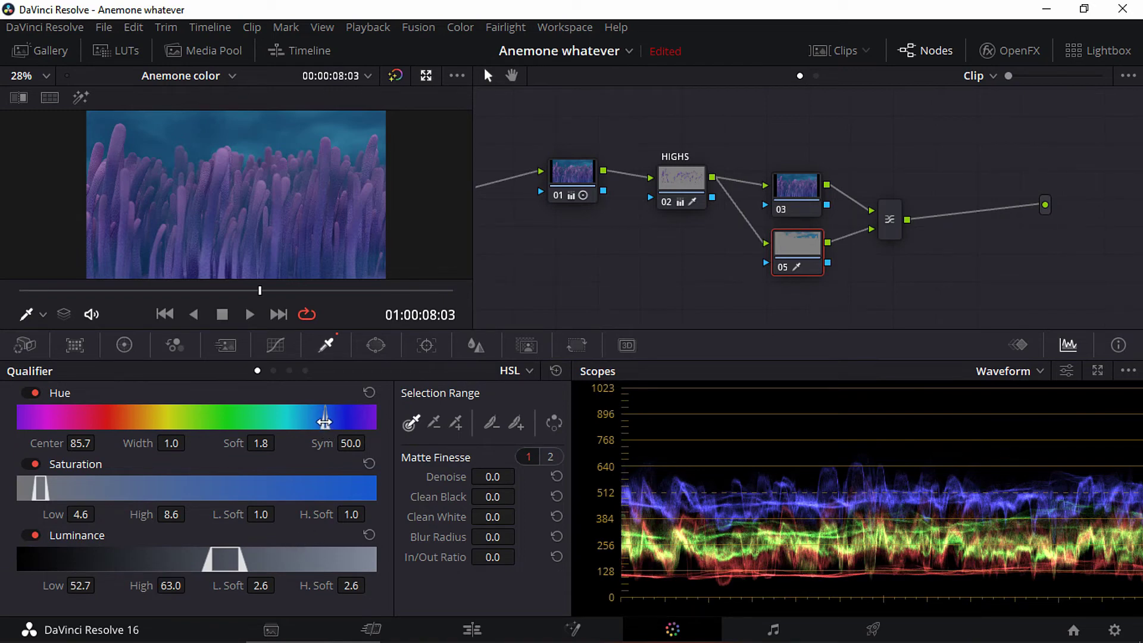
{"action": "mouse_move", "coordinate": [324, 421]}
{"action": "left_mouse_down"}
{"action": "mouse_move", "coordinate": [312, 423]}
{"action": "mouse_move", "coordinate": [323, 419]}
{"action": "left_mouse_up"}
{"action": "left_click", "coordinate": [81, 97]}
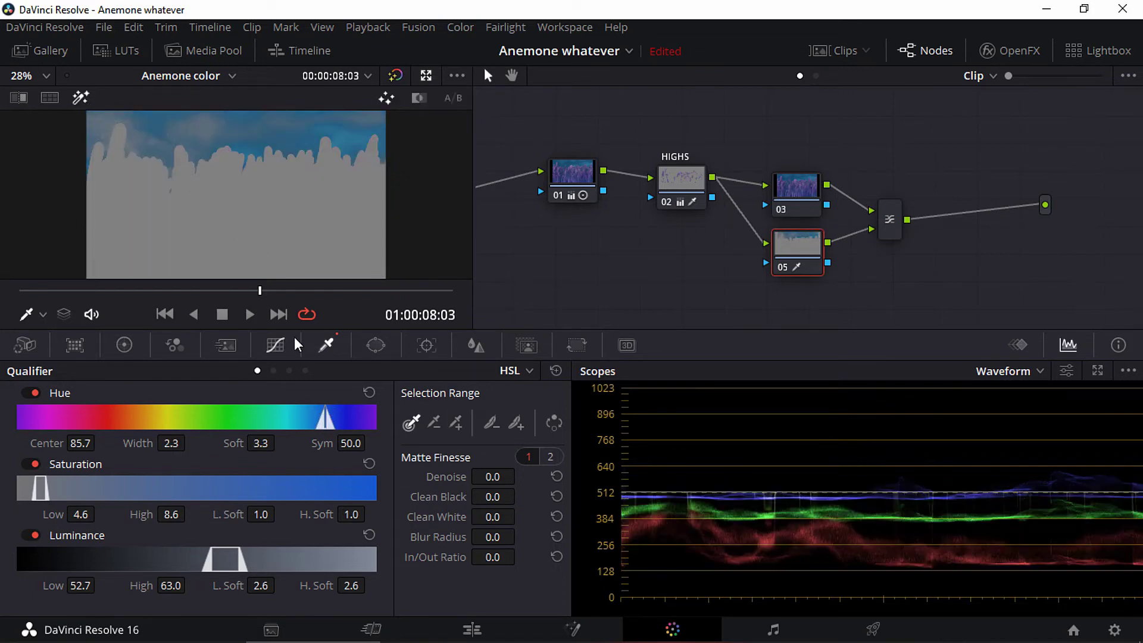
{"action": "left_click_drag", "start_coordinate": [325, 428], "coordinate": [320, 425]}
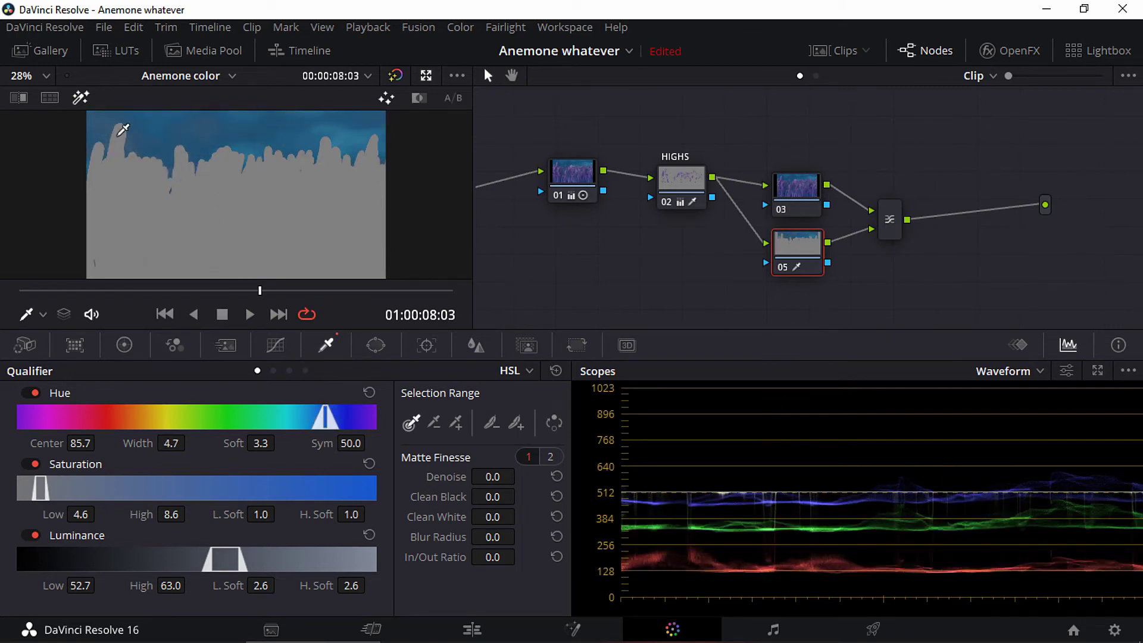
{"action": "left_click", "coordinate": [81, 99]}
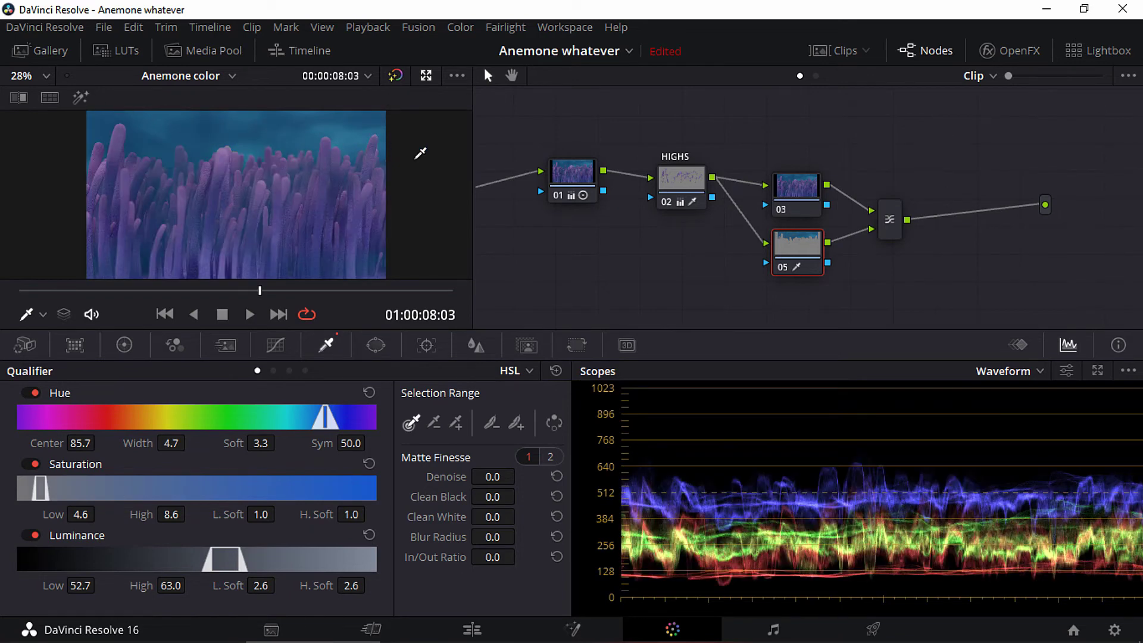
Label the lower parallel node BACKGROUND.
{"action": "right_click", "coordinate": [801, 248]}
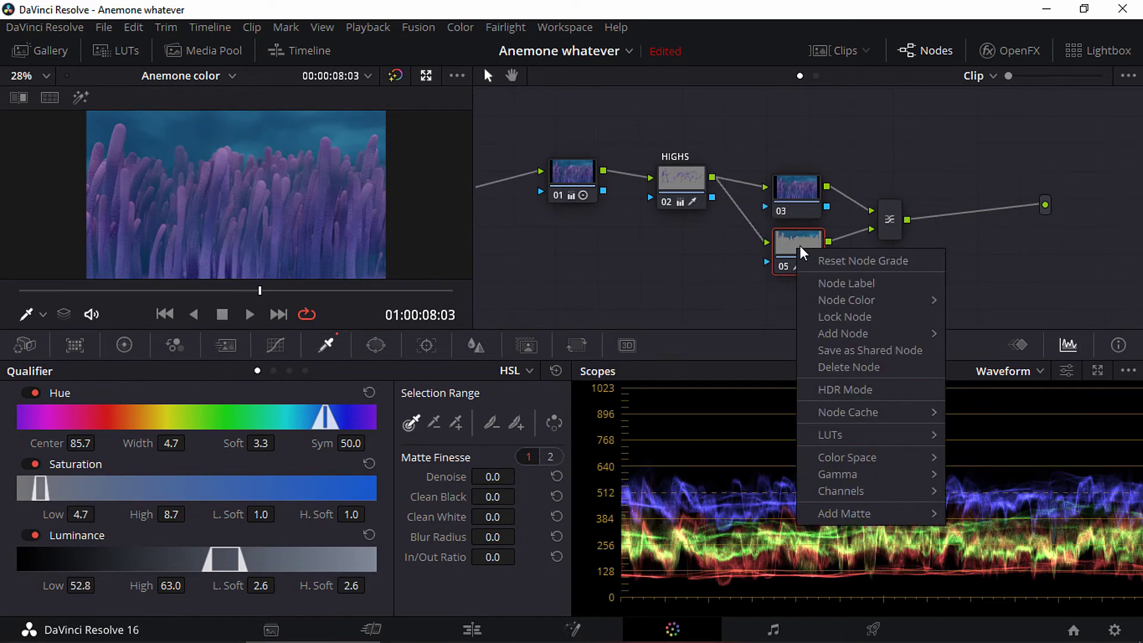
{"action": "left_click", "coordinate": [851, 283]}
{"action": "key", "text": "Caps_Lock"}
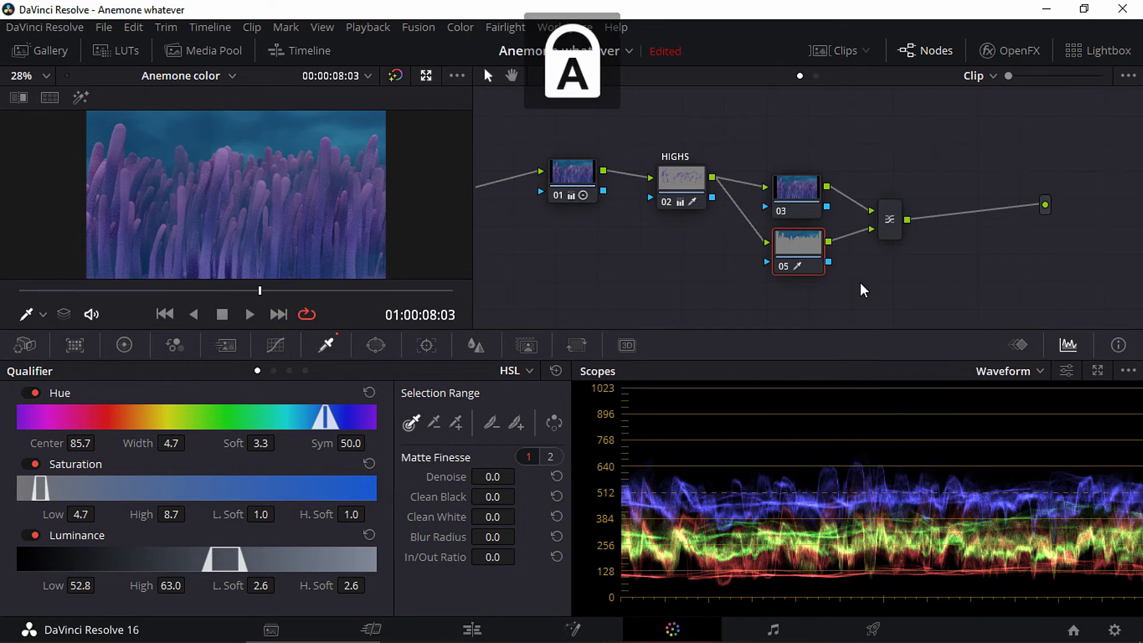
{"action": "type", "text": "BACKGROUND"}
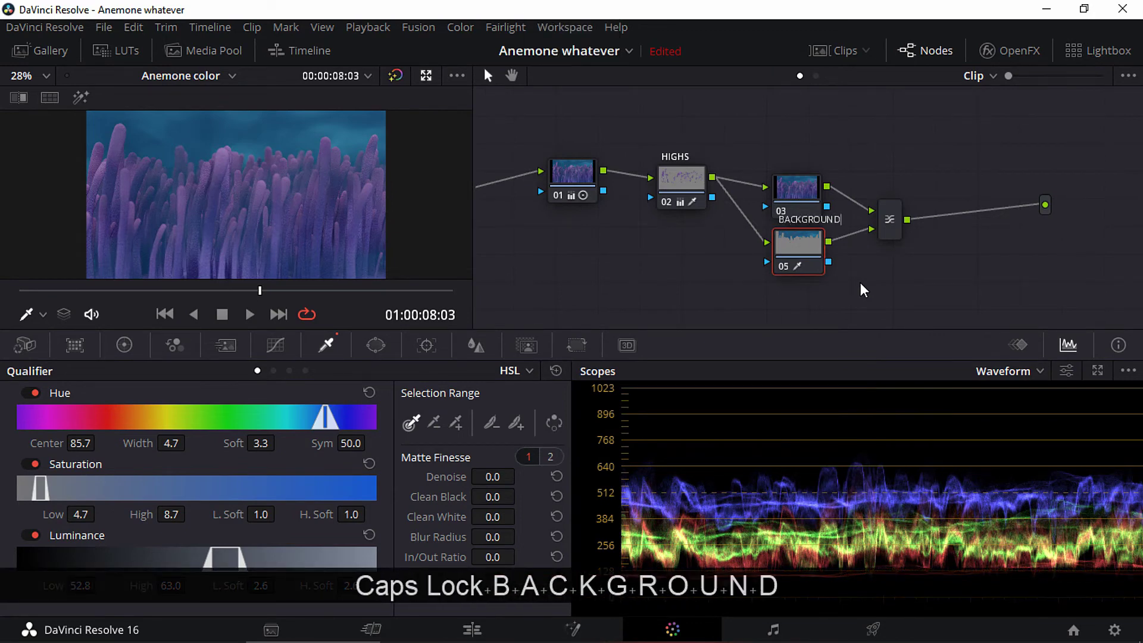
{"action": "key", "text": "Return"}
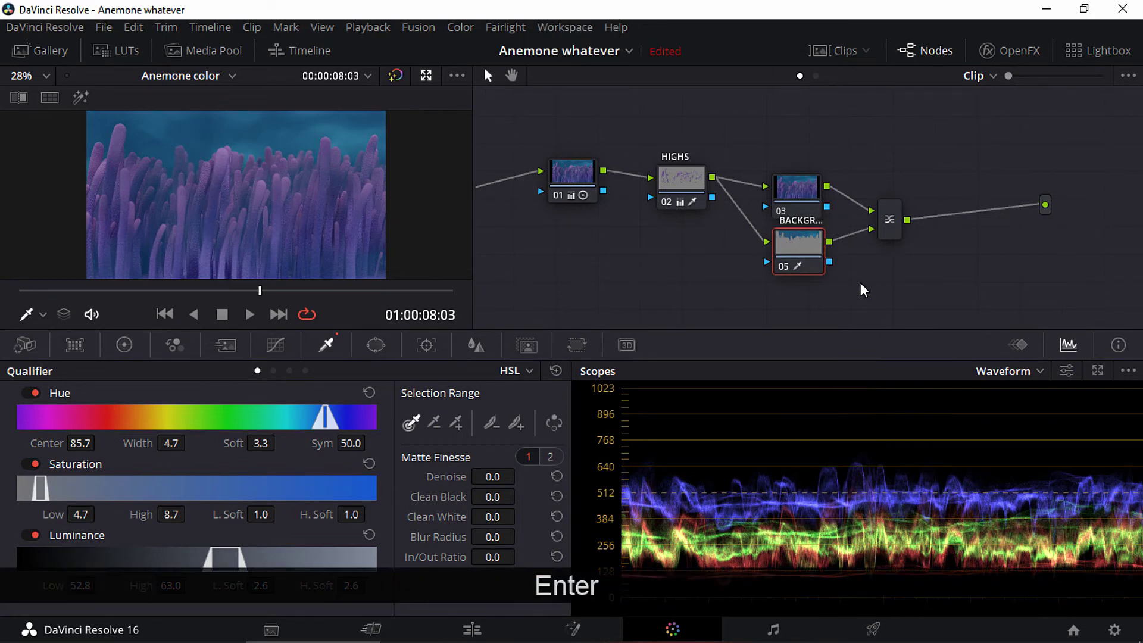
Move the upper parallel node slightly higher to make room and label it PURPLES.
{"action": "left_click_drag", "start_coordinate": [799, 186], "coordinate": [802, 164]}
{"action": "right_click", "coordinate": [804, 166]}
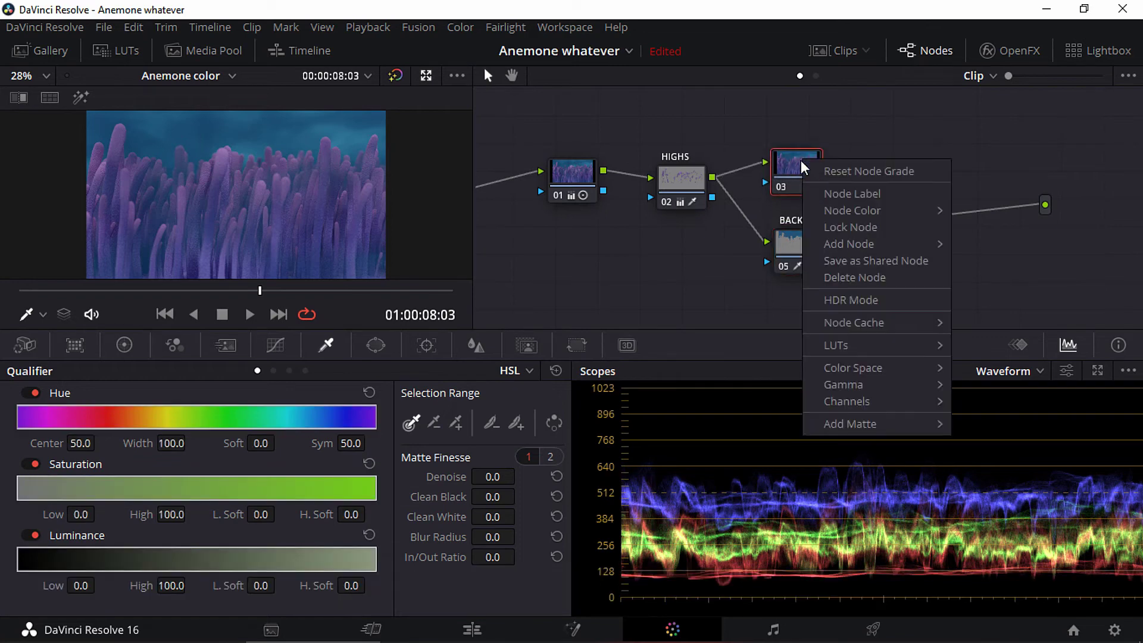
{"action": "left_click", "coordinate": [846, 195]}
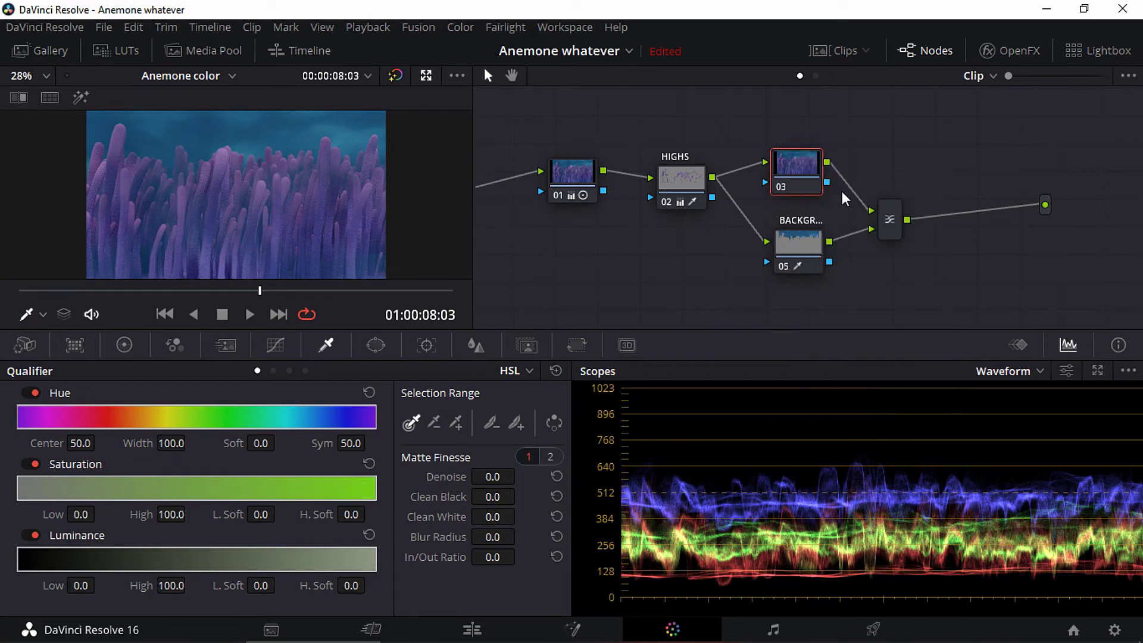
{"action": "type", "text": "PURL"}
{"action": "key", "text": "BackSpace"}
{"action": "type", "text": "P"}
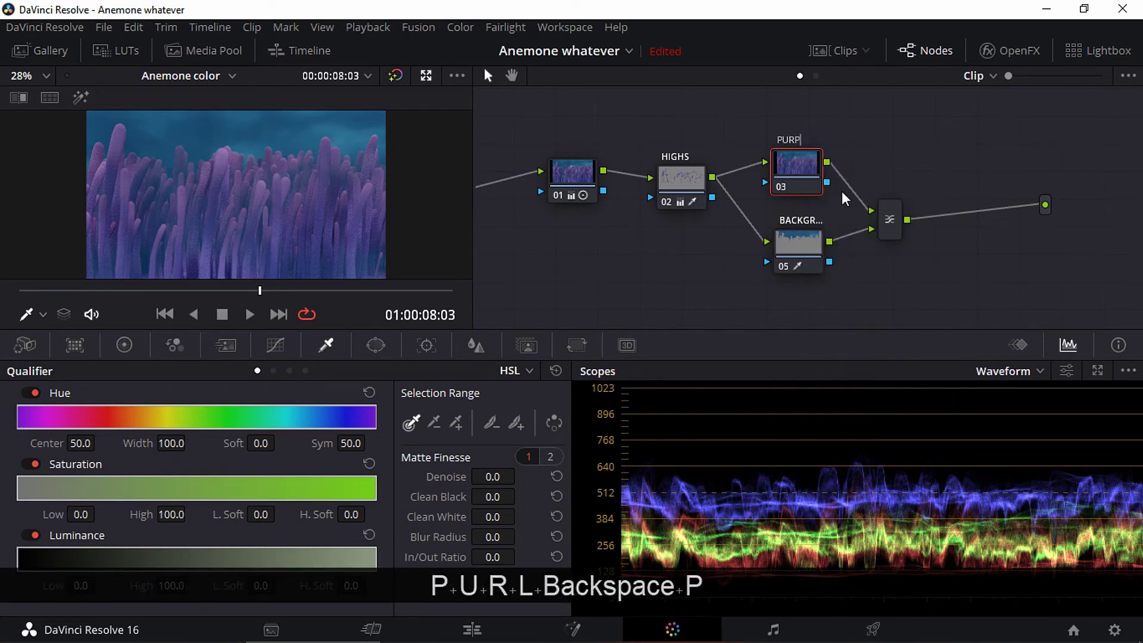
{"action": "type", "text": "LES"}
{"action": "key", "text": "Return"}
{"action": "key", "text": "Caps_Lock"}
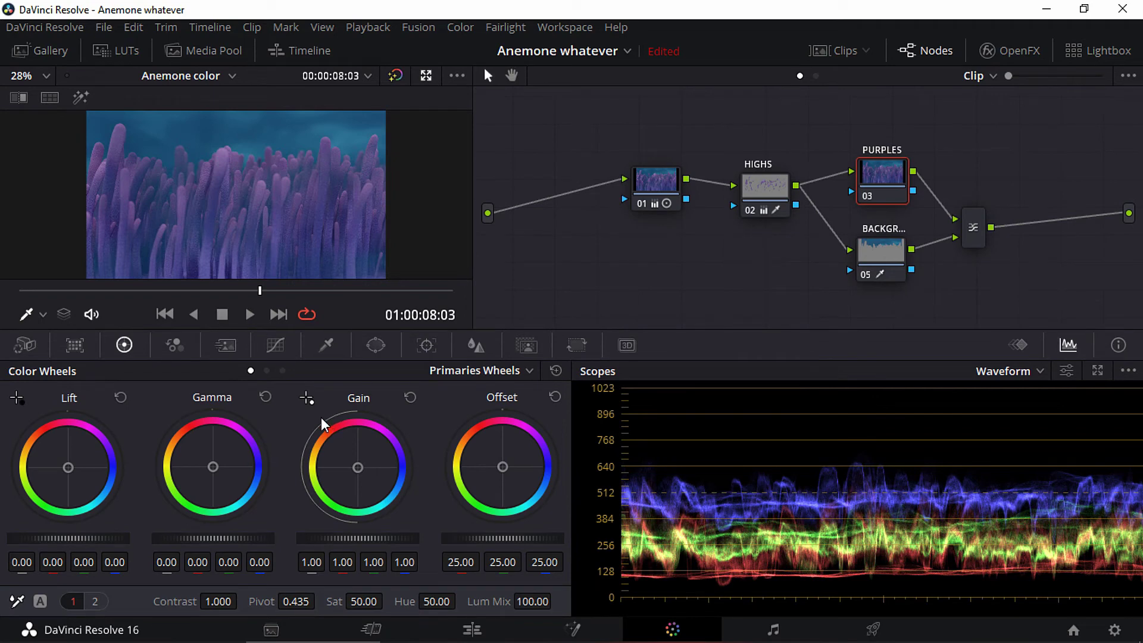
Switch the primary color controls for the PURPLES node from wheels to Primaries Bars.
{"action": "left_click", "coordinate": [267, 370]}
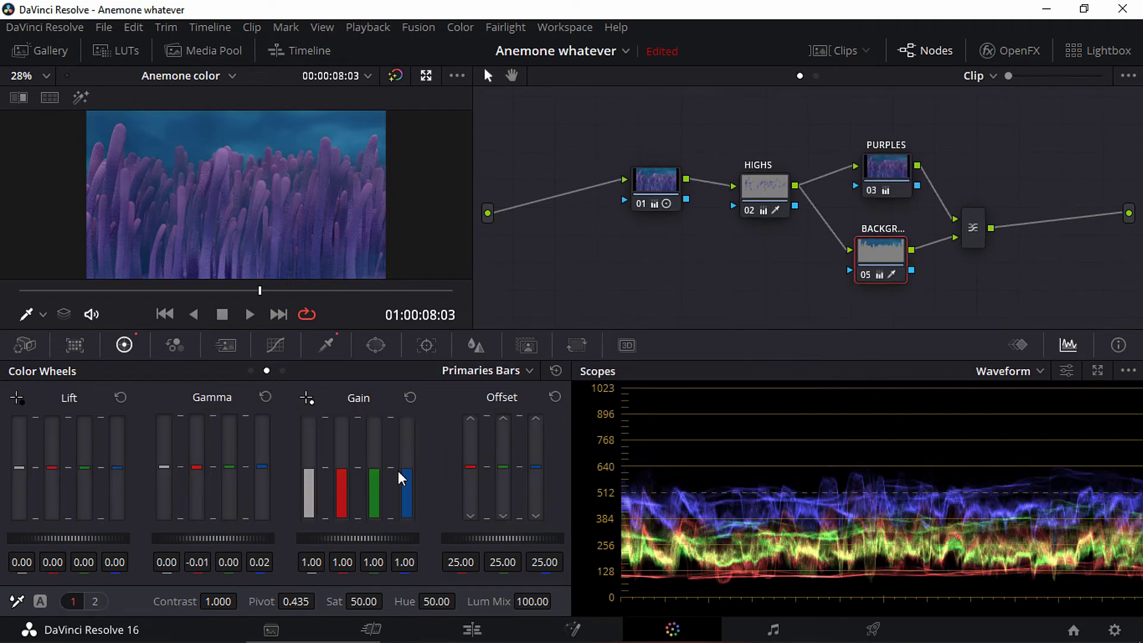
Try a higher blue gain on the BACKGROUND node and on the PURPLES node, undoing each change.
{"action": "left_click_drag", "start_coordinate": [403, 478], "coordinate": [407, 446]}
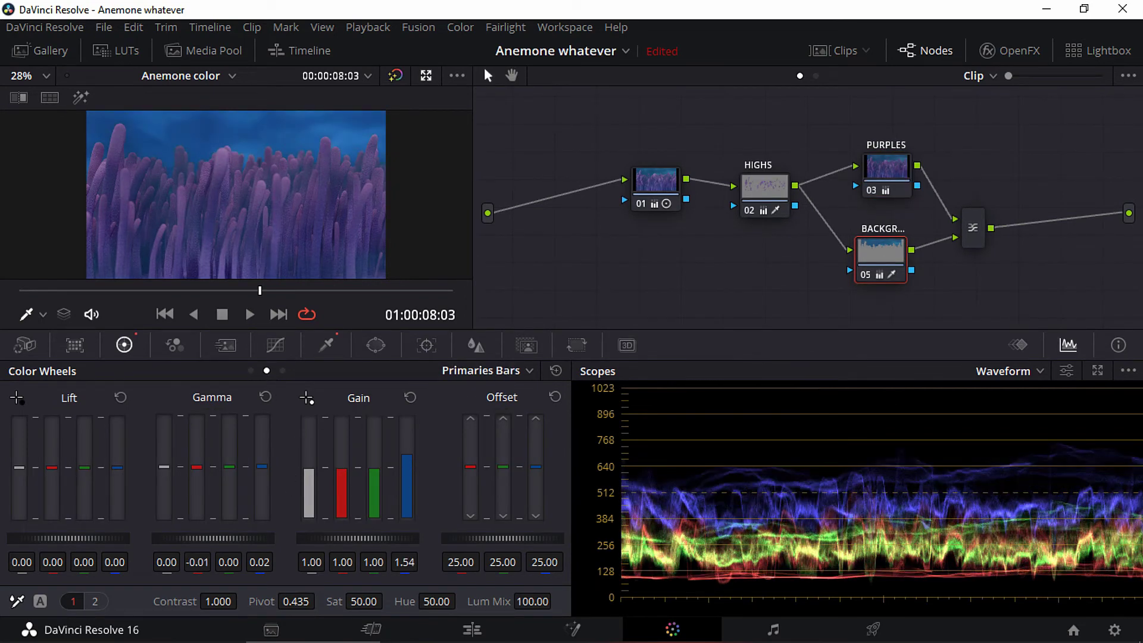
{"action": "key", "text": "ctrl+z"}
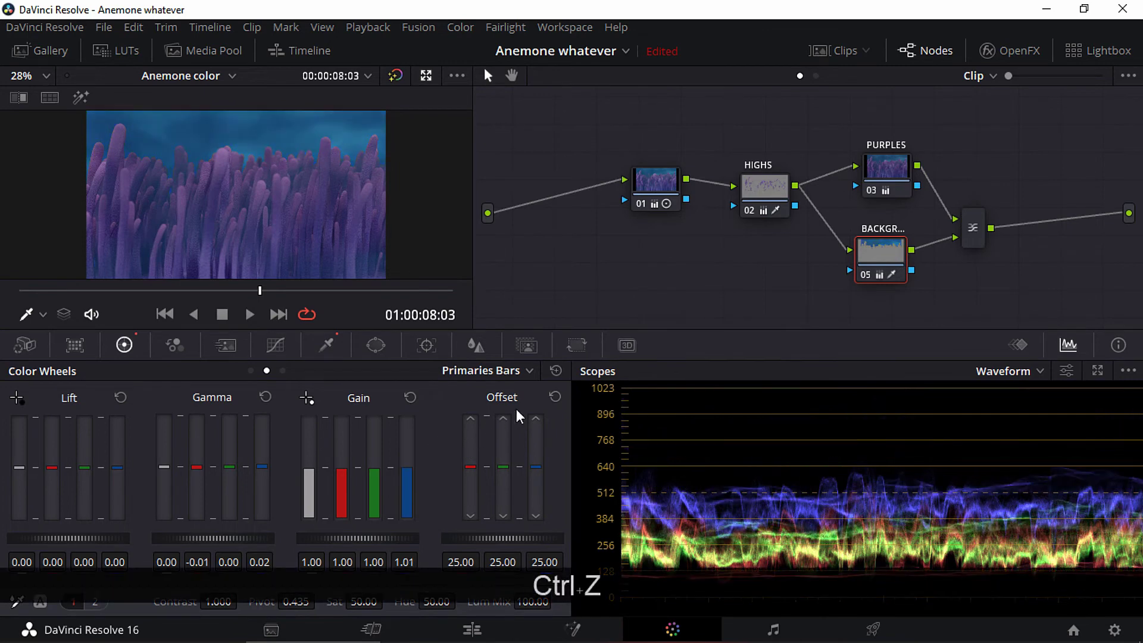
{"action": "left_click", "coordinate": [888, 170]}
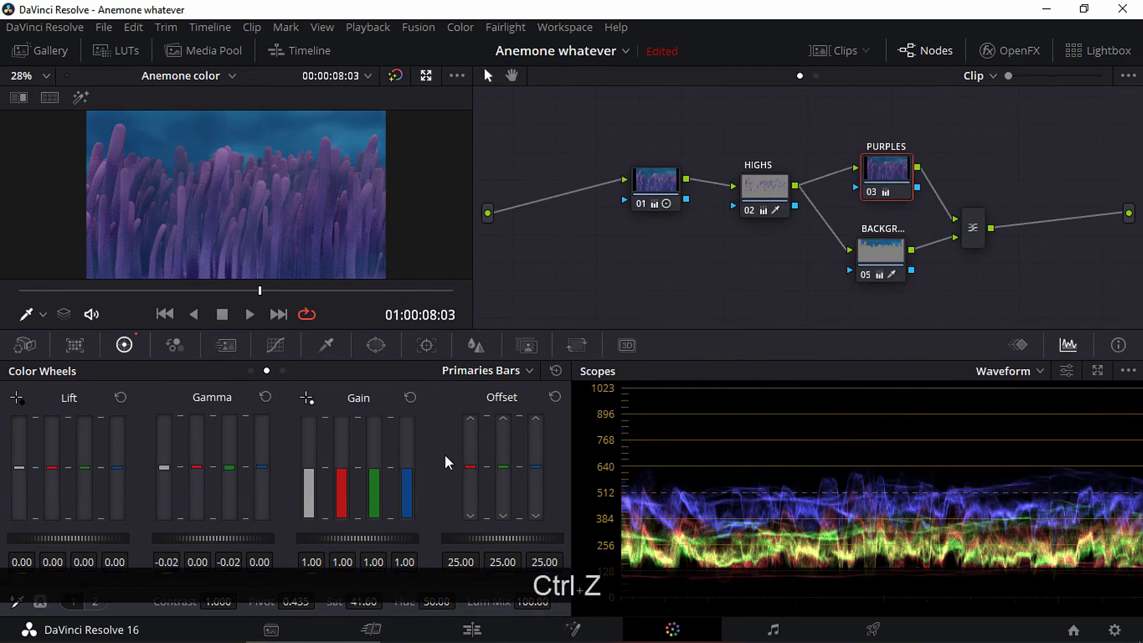
{"action": "left_click_drag", "start_coordinate": [407, 468], "coordinate": [407, 446]}
{"action": "key", "text": "ctrl+z"}
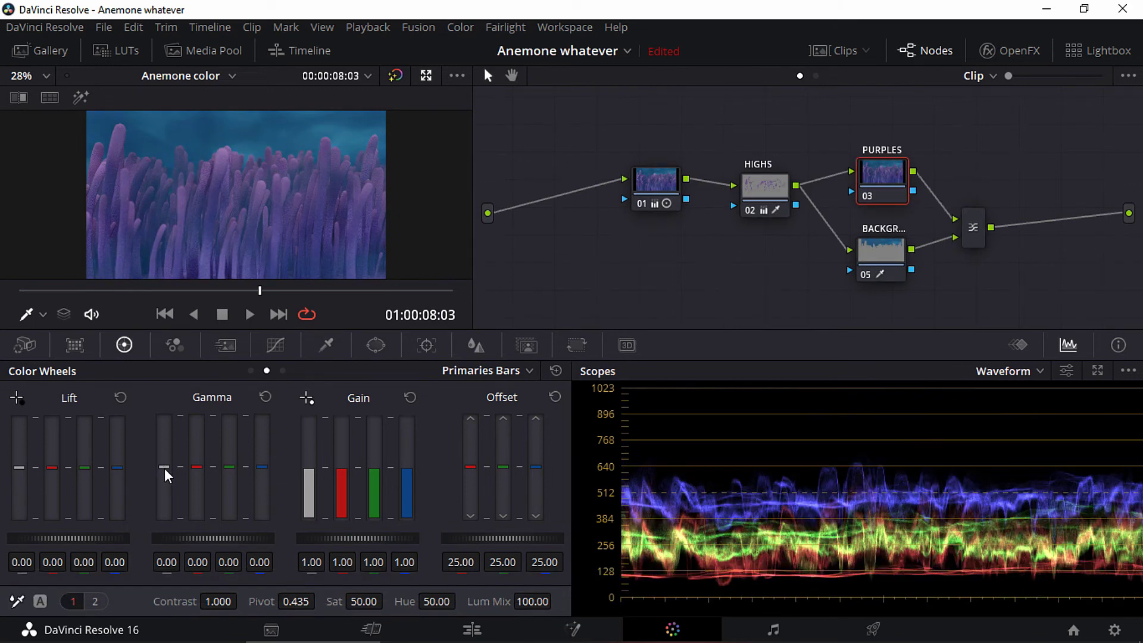
On the PURPLES node, set luminance and green gamma to -0.02 and saturation to 41.60, comparing with the node disabled.
{"action": "left_click_drag", "start_coordinate": [164, 470], "coordinate": [228, 477]}
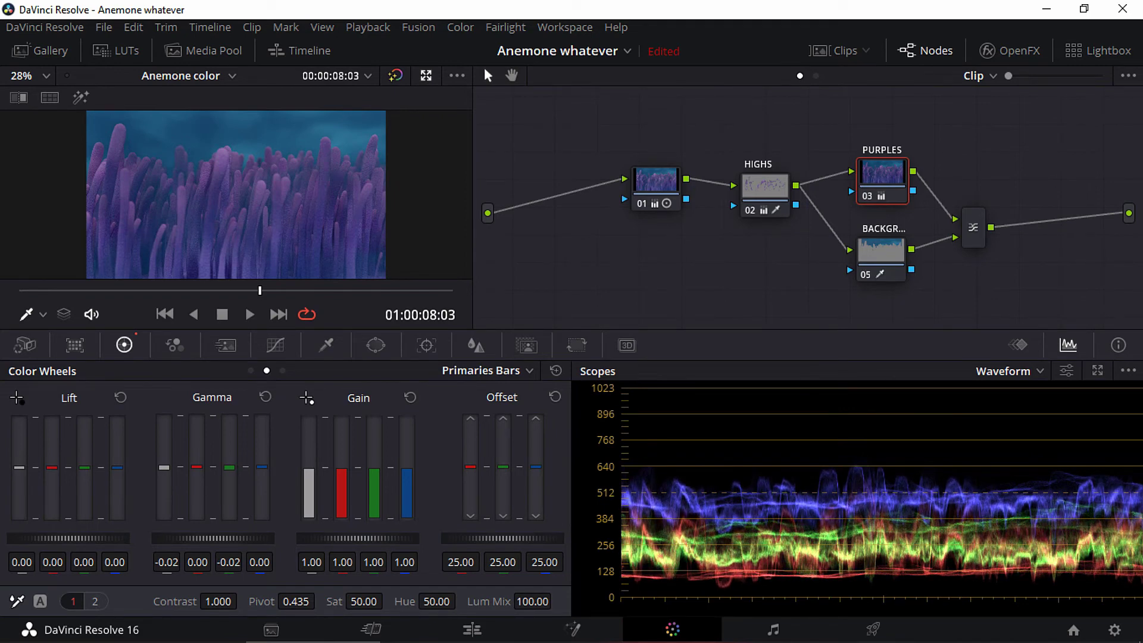
{"action": "left_click_drag", "start_coordinate": [335, 601], "coordinate": [309, 602]}
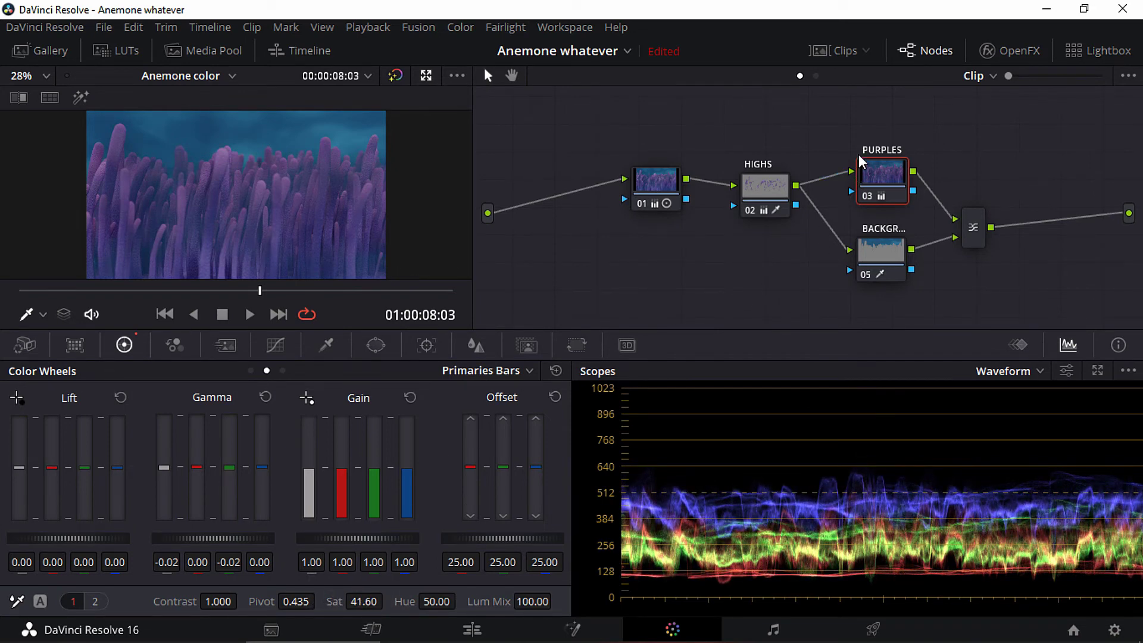
{"action": "key", "text": "ctrl+d"}
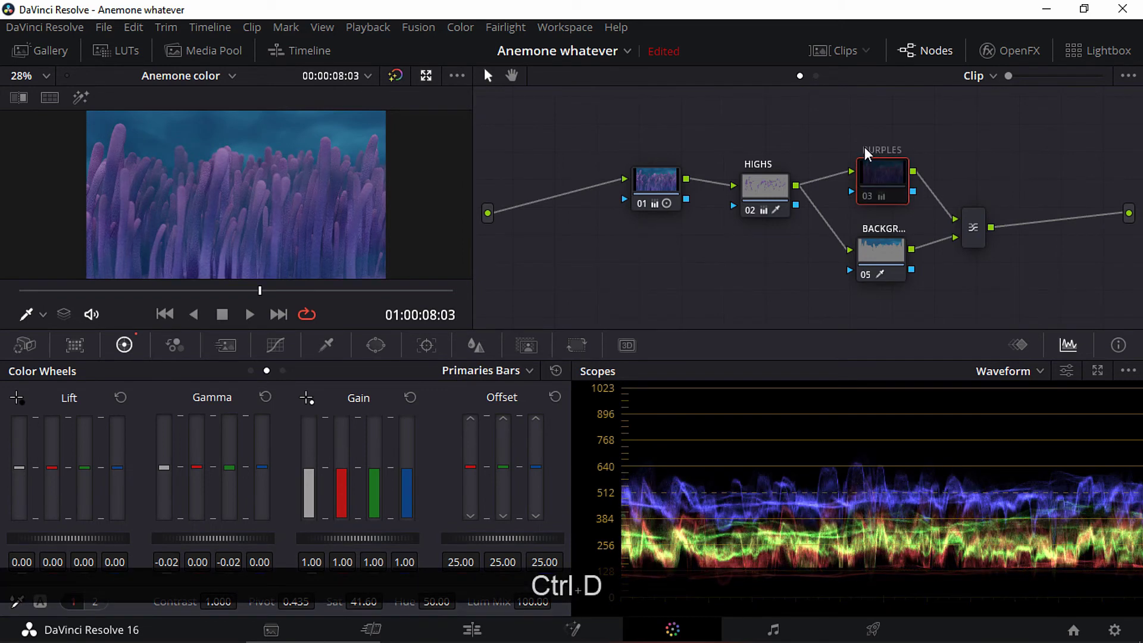
{"action": "key", "text": "ctrl+d"}
{"action": "key", "text": "ctrl+d"}
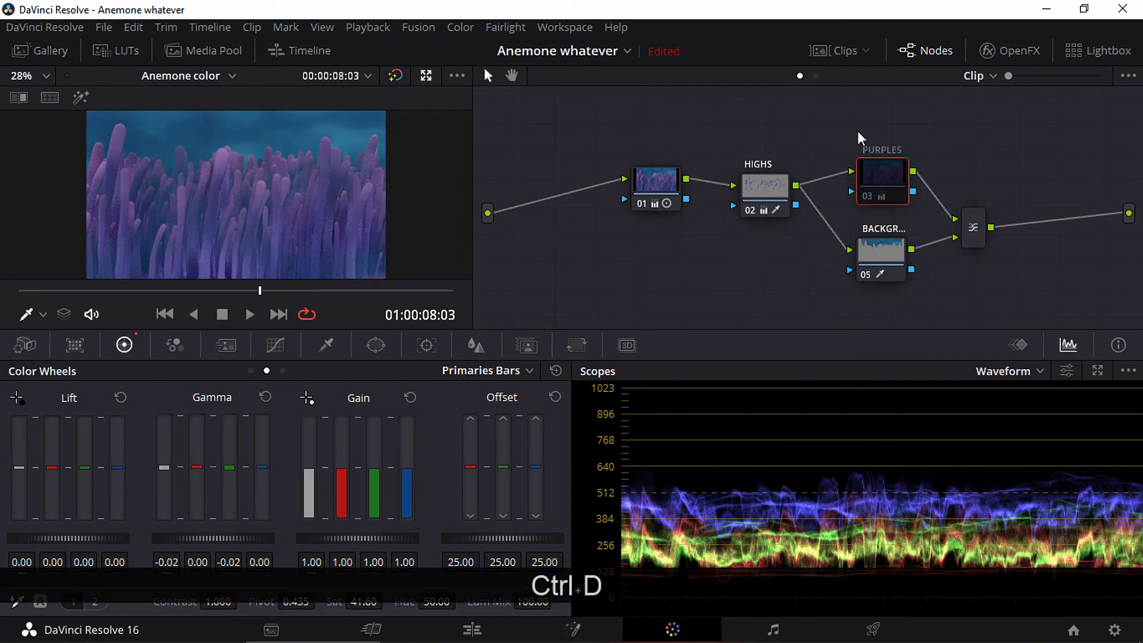
{"action": "key", "text": "ctrl+d"}
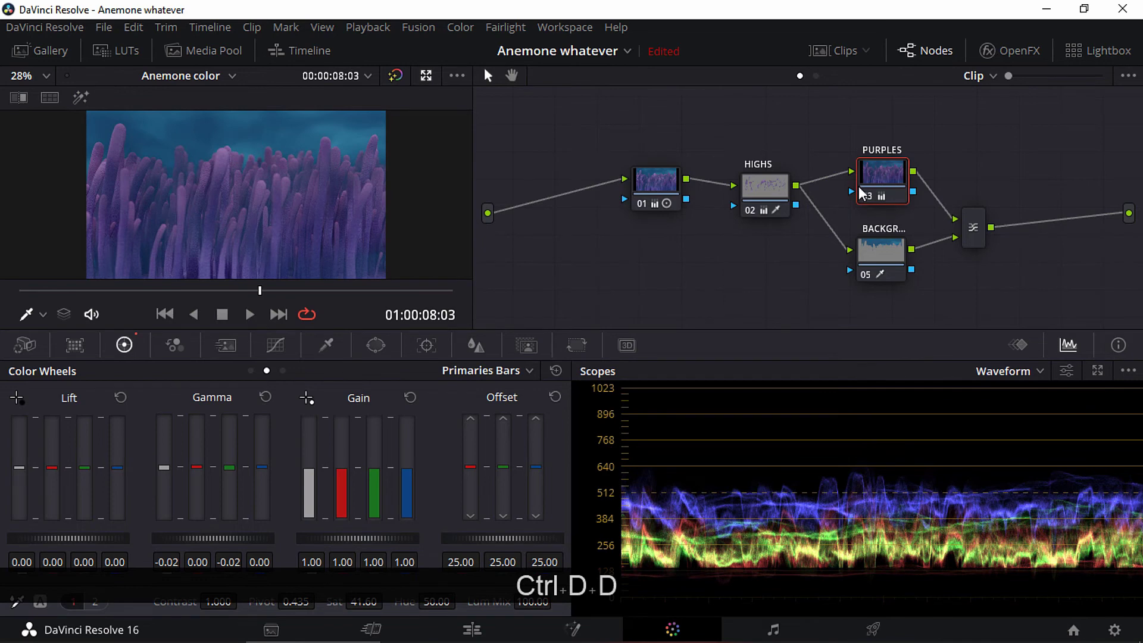
On the BACKGROUND node, set red gamma to -0.01 and blue gamma to 0.02, comparing with the node disabled.
{"action": "left_click", "coordinate": [880, 251]}
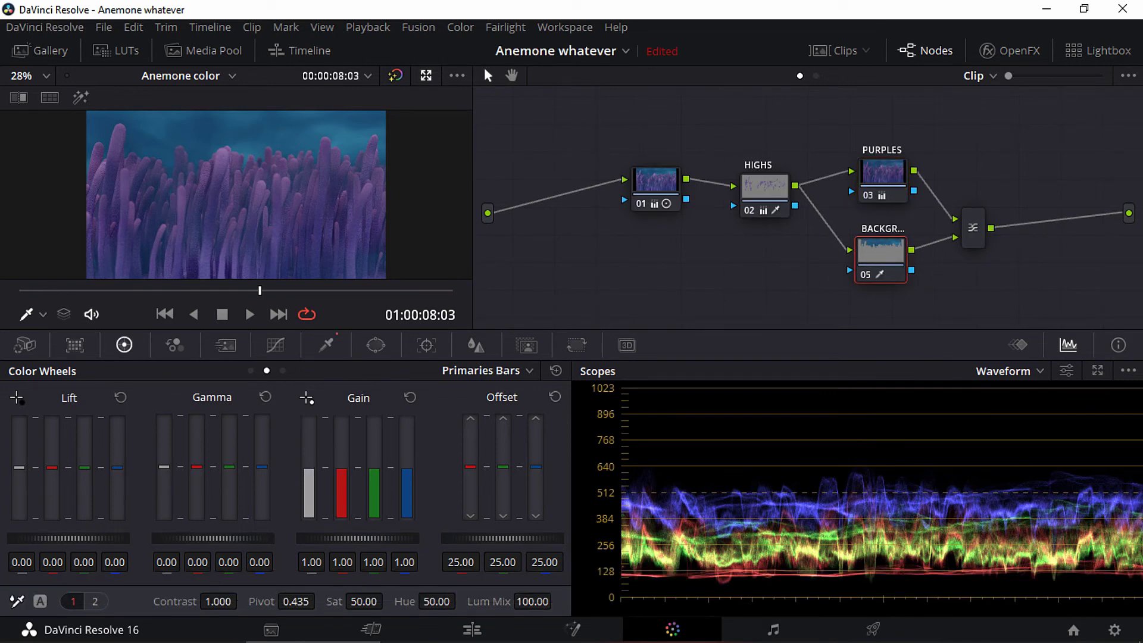
{"action": "left_click_drag", "start_coordinate": [198, 562], "coordinate": [194, 562]}
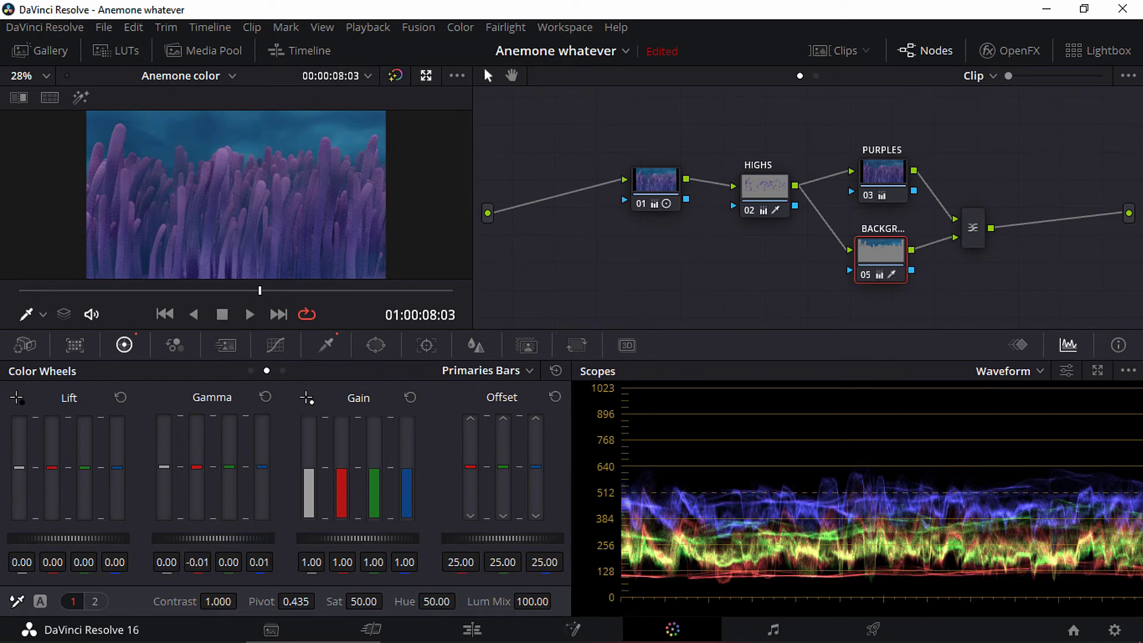
{"action": "left_click_drag", "start_coordinate": [259, 563], "coordinate": [299, 557]}
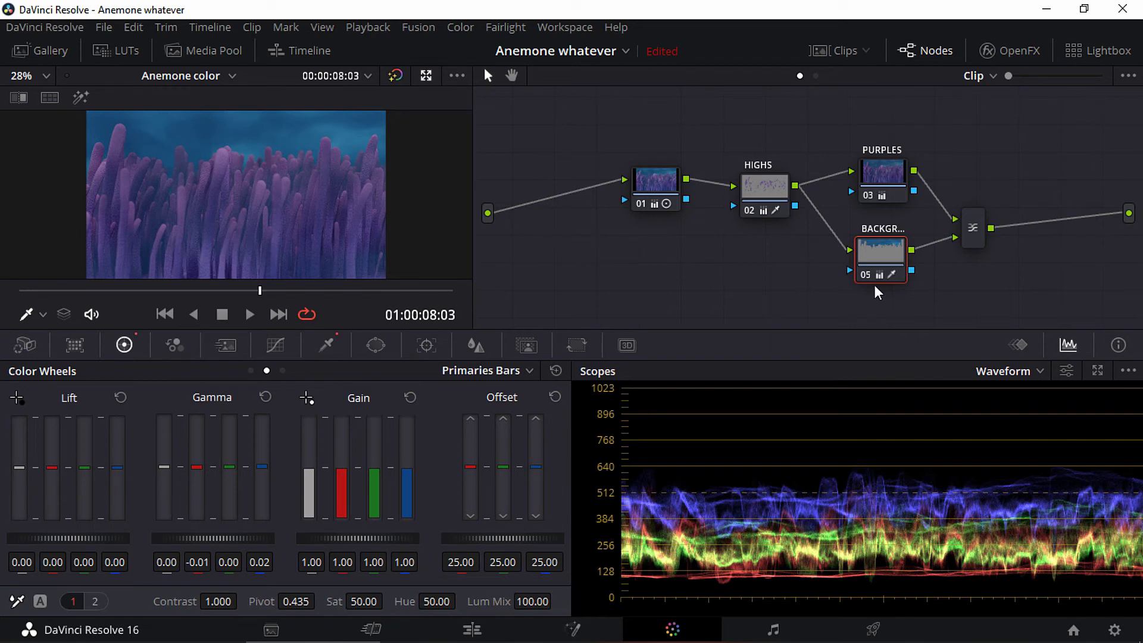
{"action": "key", "text": "ctrl+d"}
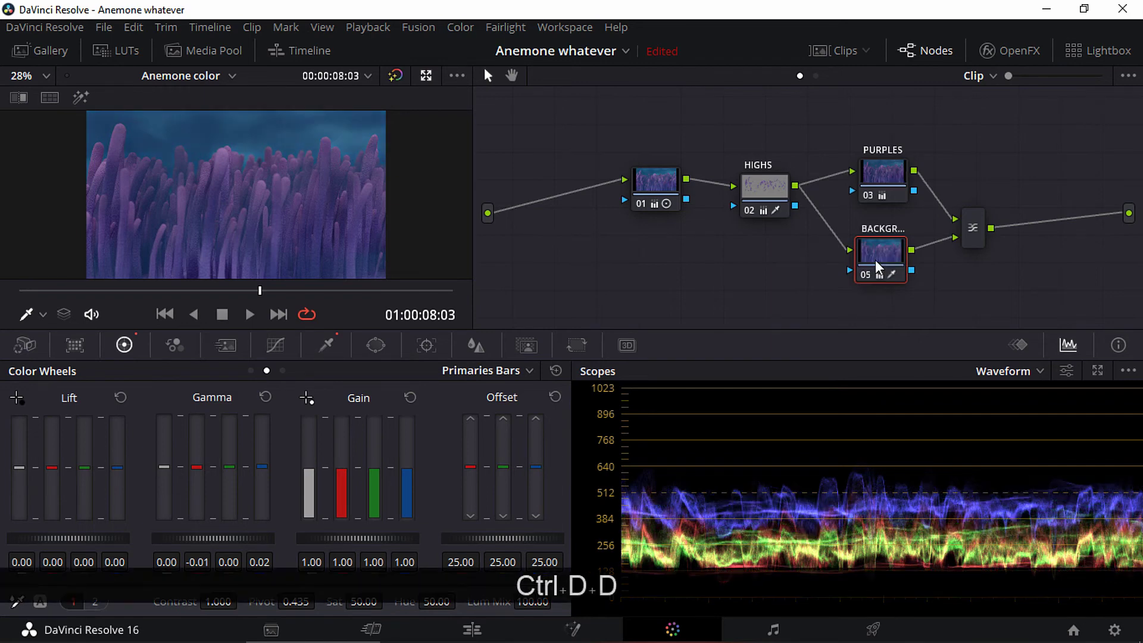
{"action": "key", "text": "ctrl+d"}
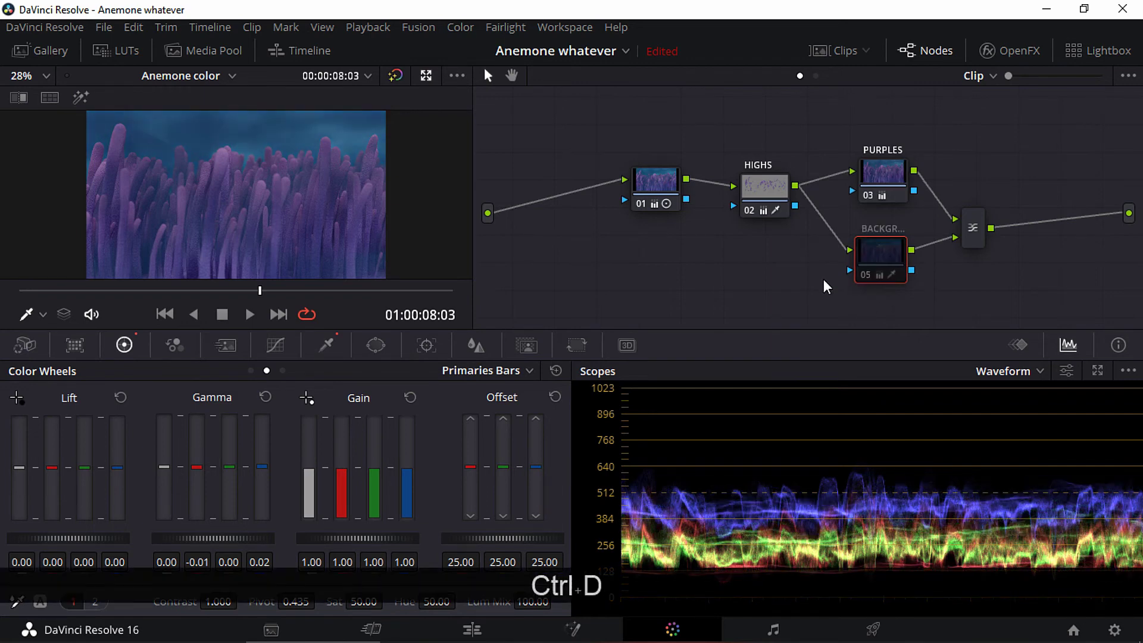
{"action": "key", "text": "ctrl+d"}
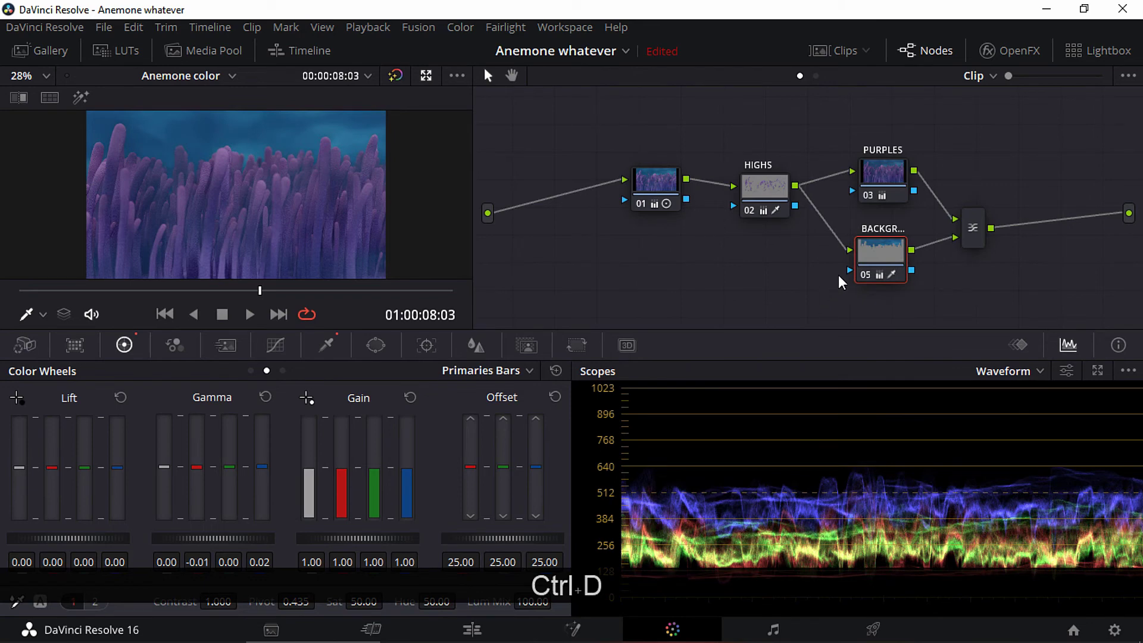
Disable and re-enable the PURPLES node to compare its effect on the image.
{"action": "left_click_drag", "start_coordinate": [858, 203], "coordinate": [862, 199]}
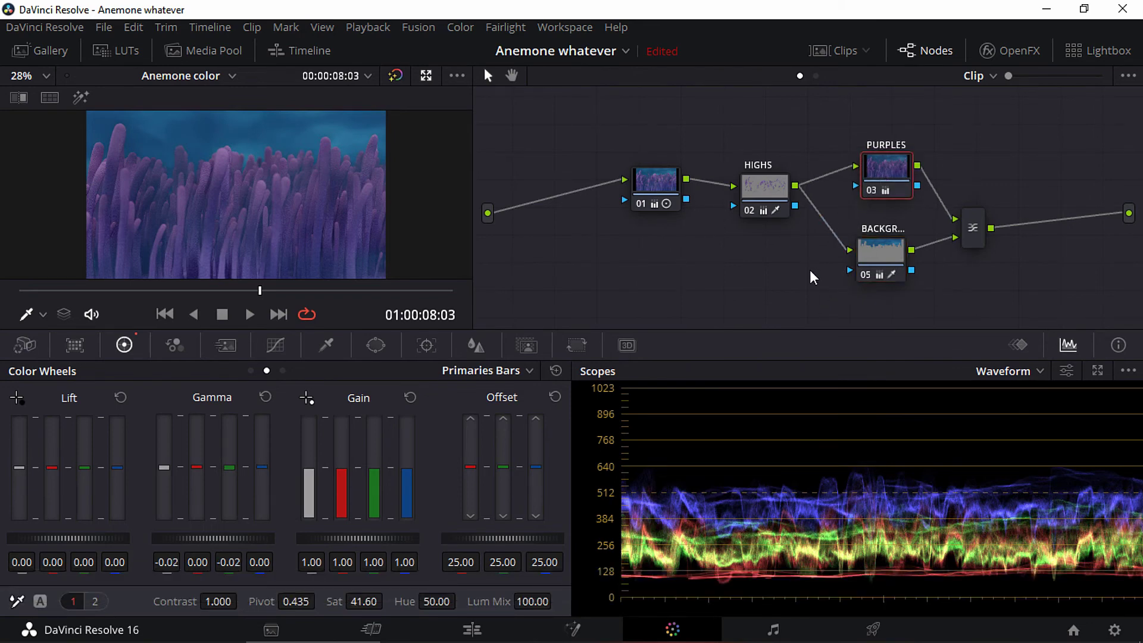
{"action": "key", "text": "ctrl+d"}
{"action": "key", "text": "ctrl+d"}
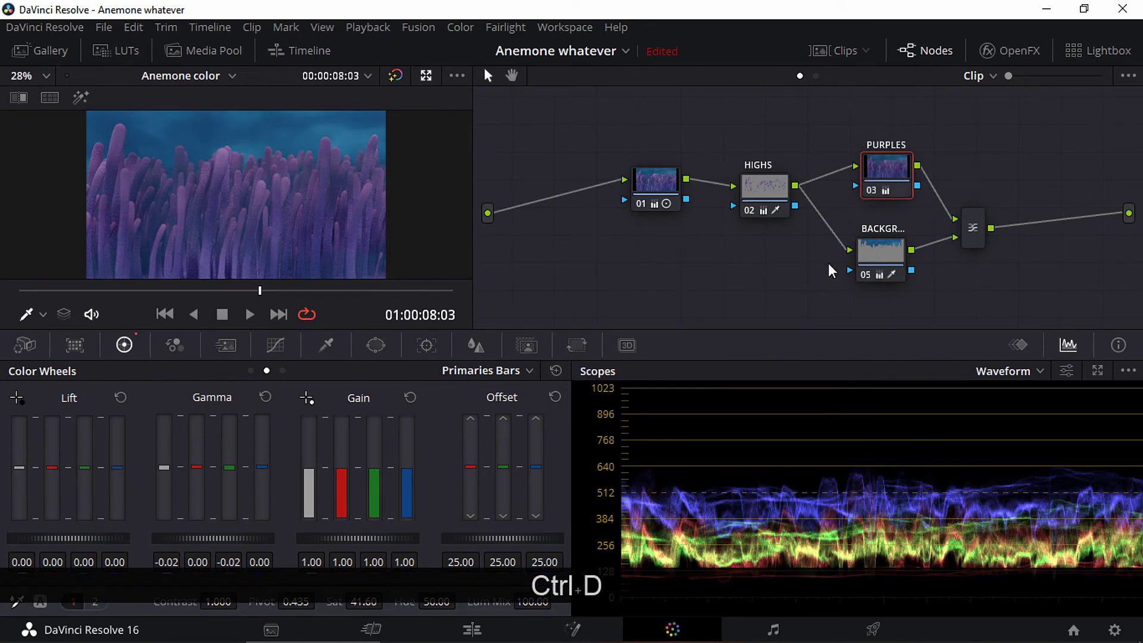
Shape the BACKGROUND node's custom curve with a slightly raised highlight point, a slightly lowered midtone point and the black point moved slightly inward.
{"action": "left_click", "coordinate": [875, 255]}
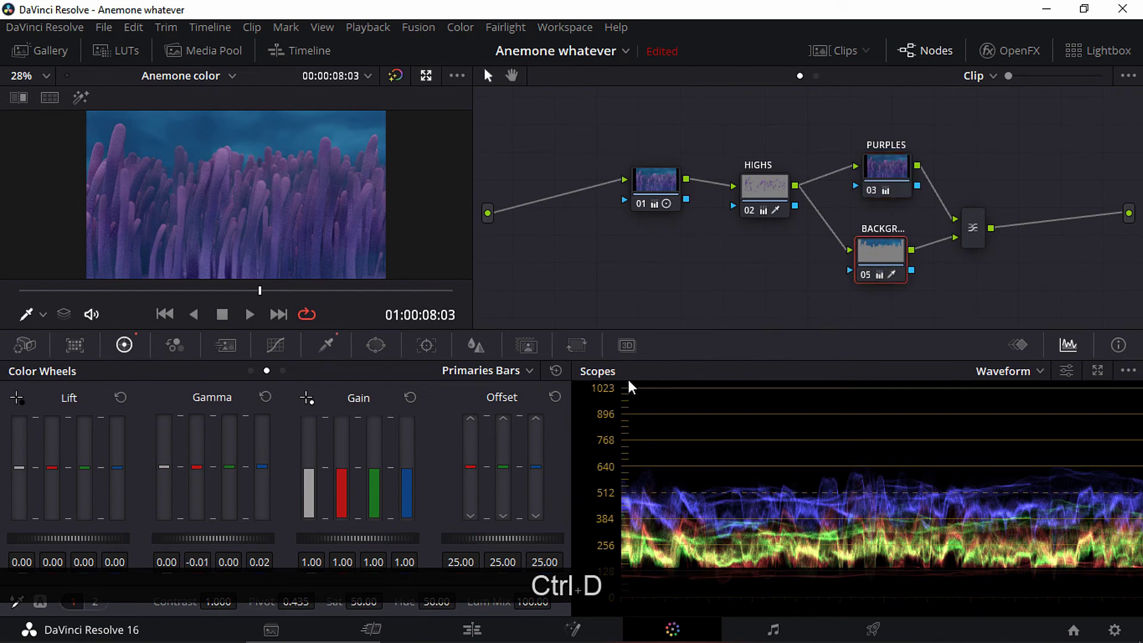
{"action": "left_click", "coordinate": [273, 343]}
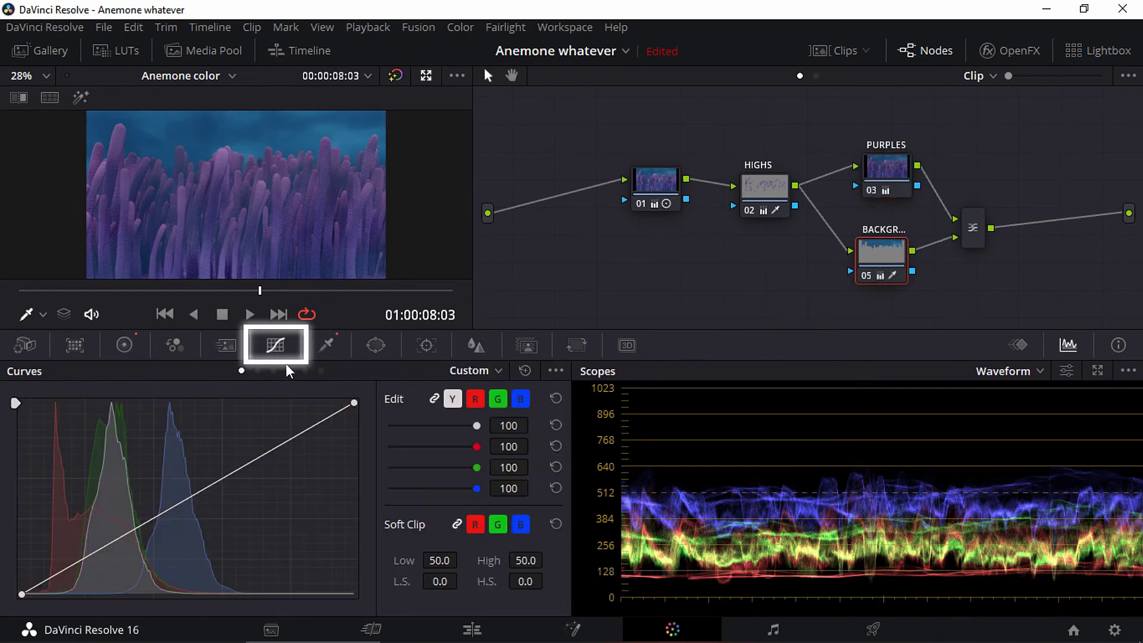
{"action": "left_click", "coordinate": [206, 484]}
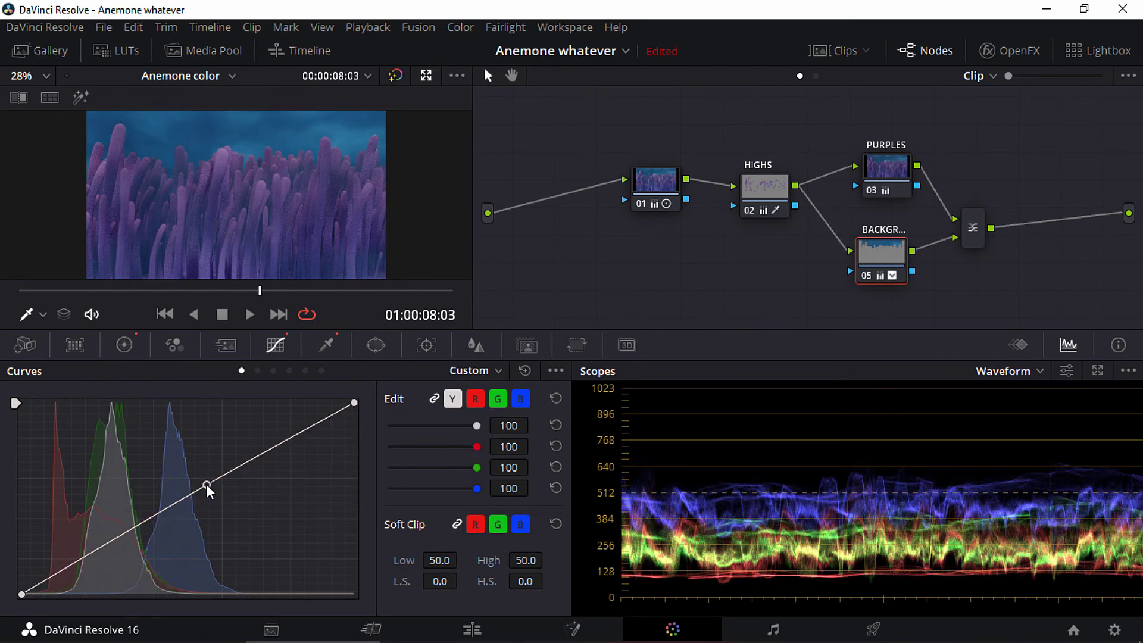
{"action": "left_click", "coordinate": [282, 442]}
{"action": "left_click_drag", "start_coordinate": [284, 442], "coordinate": [286, 434]}
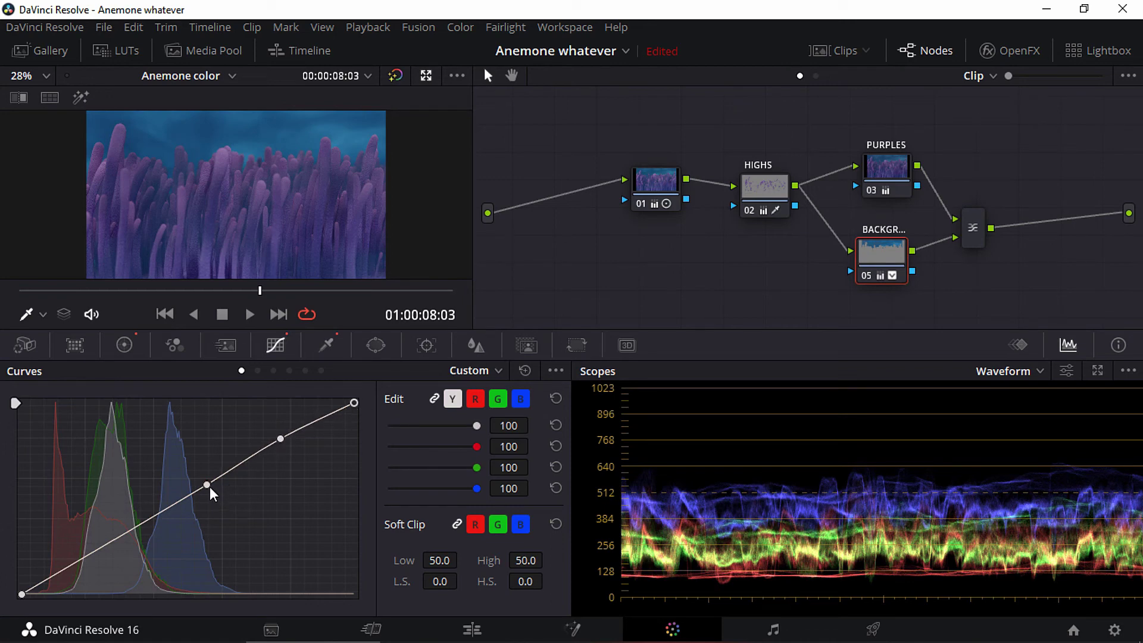
{"action": "left_click_drag", "start_coordinate": [208, 486], "coordinate": [206, 490]}
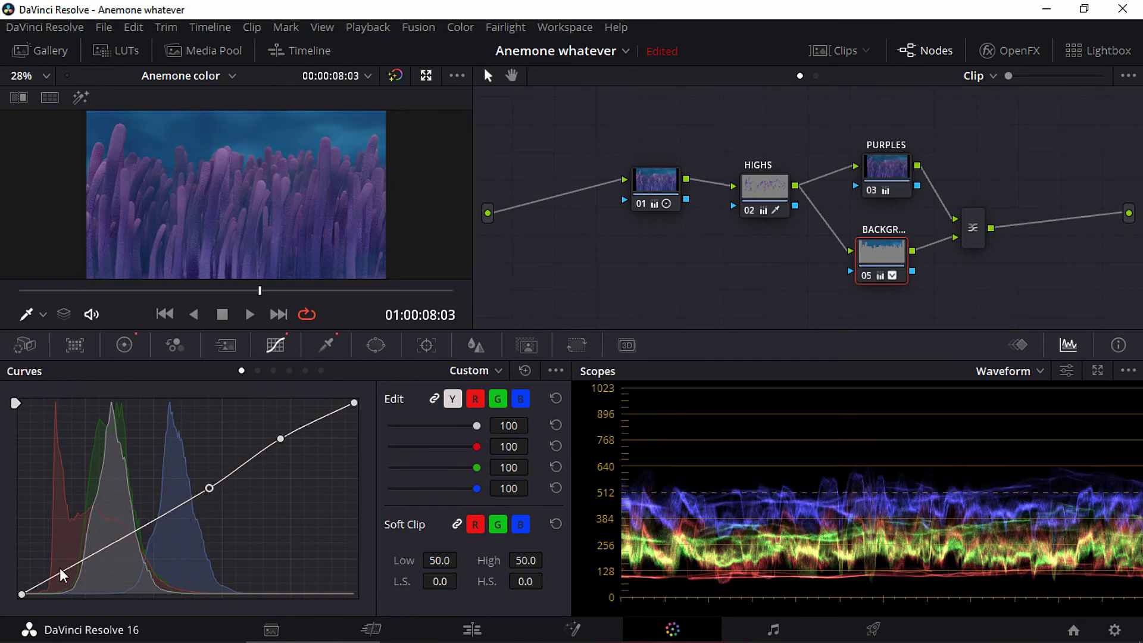
{"action": "left_click_drag", "start_coordinate": [22, 594], "coordinate": [35, 594]}
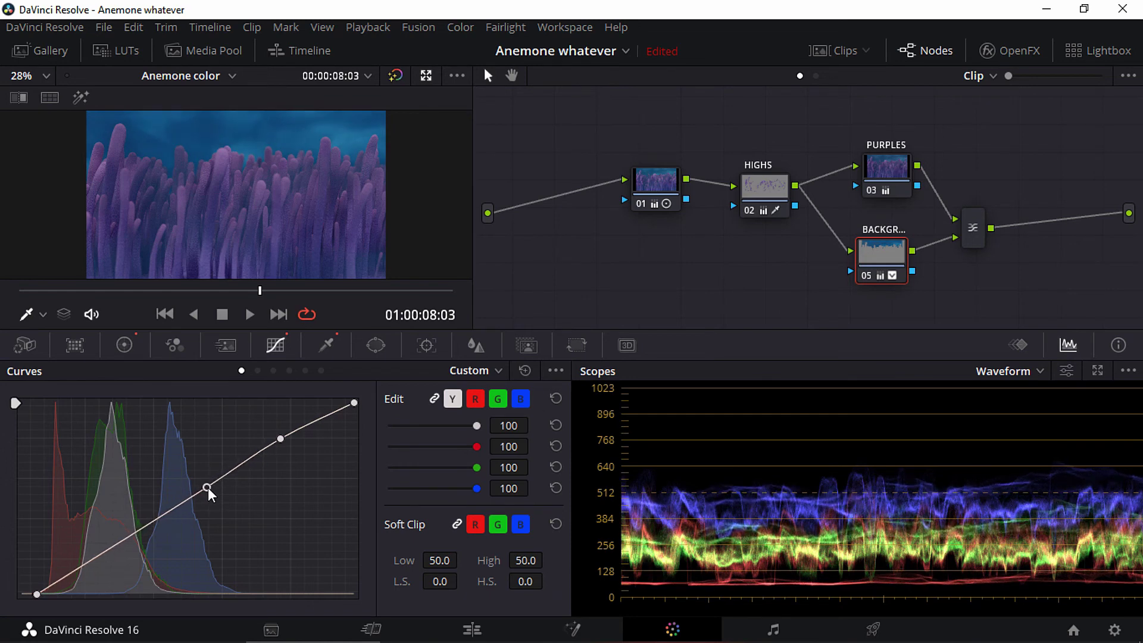
{"action": "left_click_drag", "start_coordinate": [213, 497], "coordinate": [210, 496]}
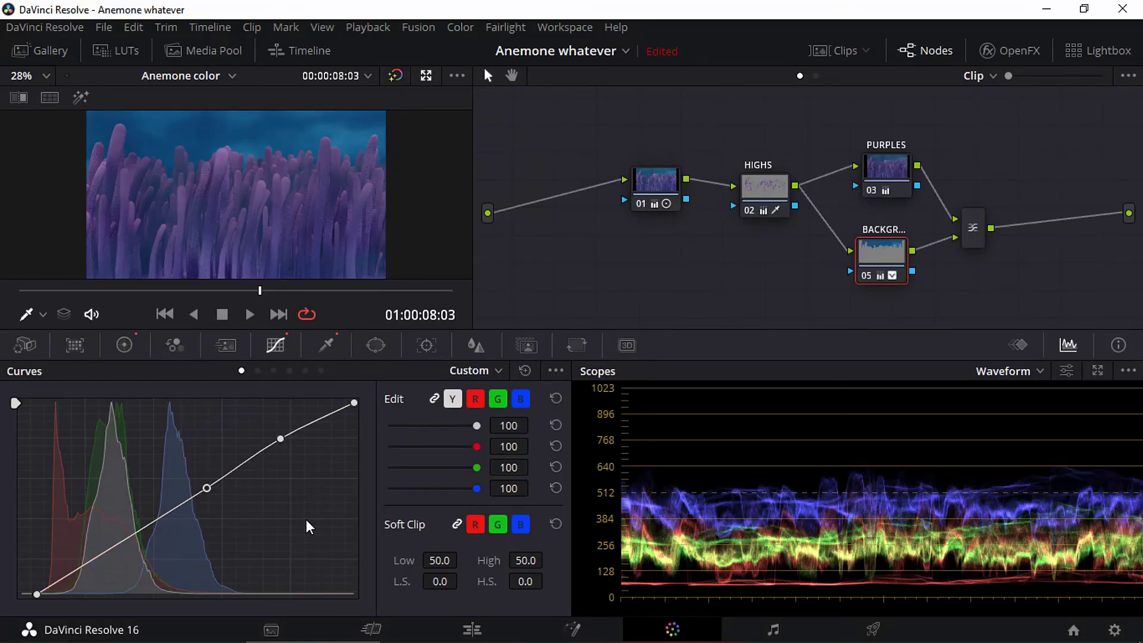
Add a serial node between the layer mixer and the output.
{"action": "left_click_drag", "start_coordinate": [993, 265], "coordinate": [929, 273]}
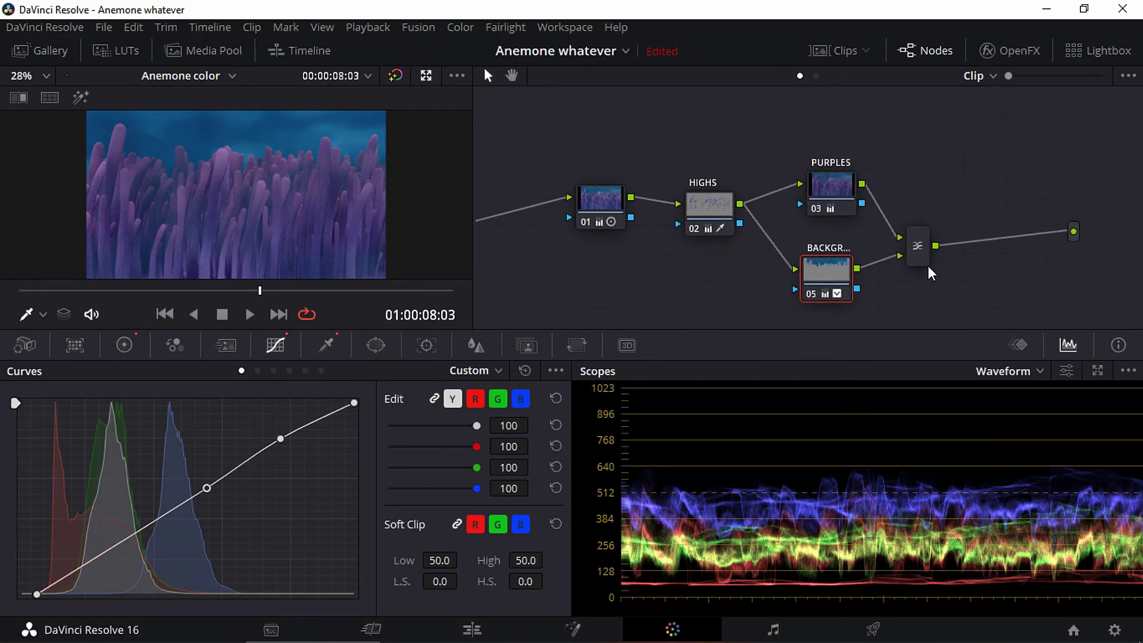
{"action": "left_click", "coordinate": [917, 246]}
{"action": "right_click", "coordinate": [924, 250]}
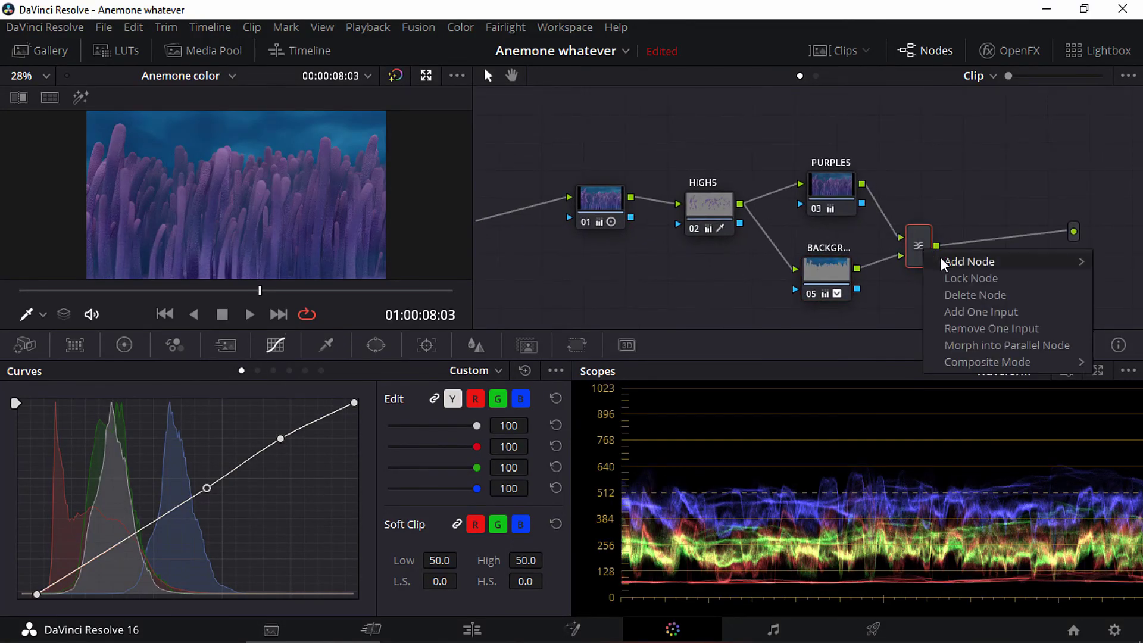
{"action": "mouse_move", "coordinate": [944, 265]}
{"action": "left_click", "coordinate": [837, 262]}
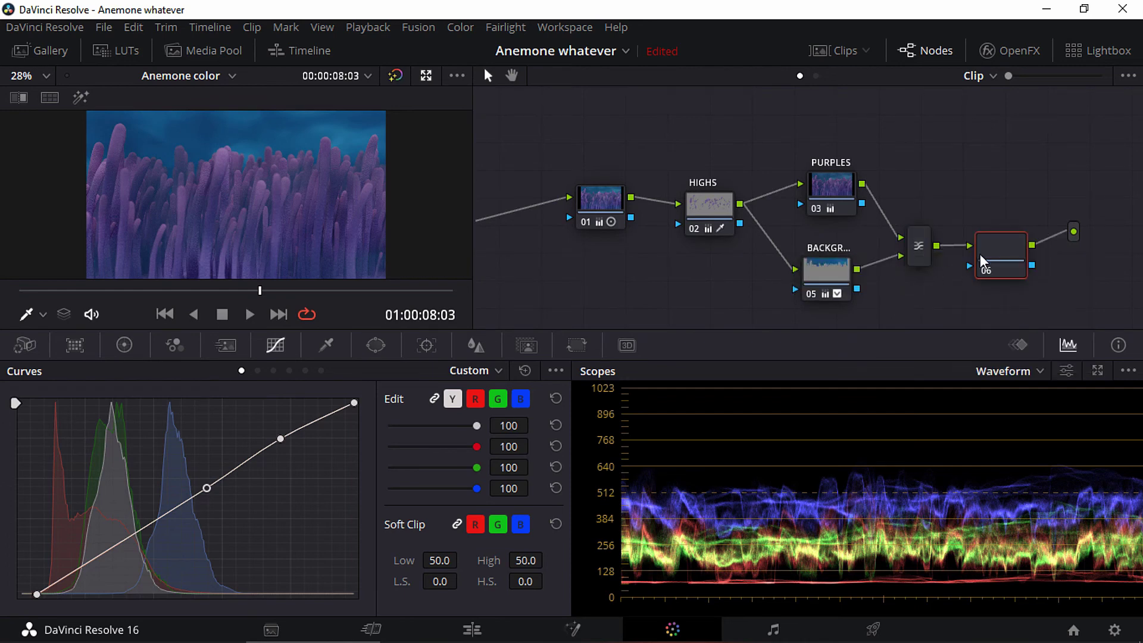
Label the new node after the layer mixer SHARPEN.
{"action": "left_click", "coordinate": [999, 255]}
{"action": "right_click", "coordinate": [997, 249]}
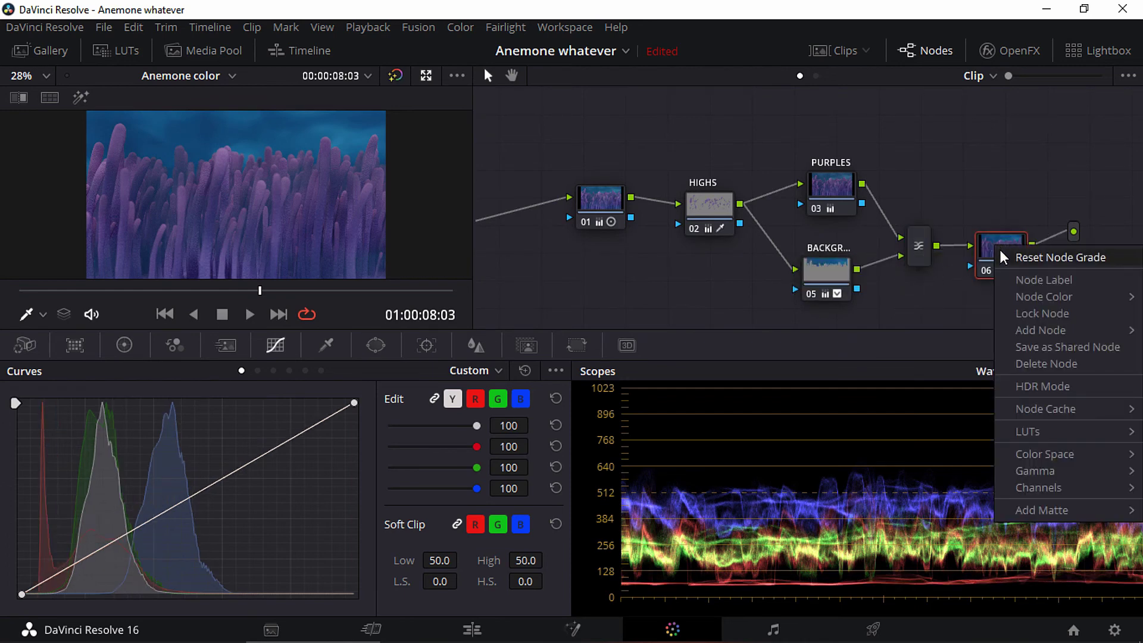
{"action": "left_click", "coordinate": [1015, 279]}
{"action": "key", "text": "Caps_Lock"}
{"action": "type", "text": "S"}
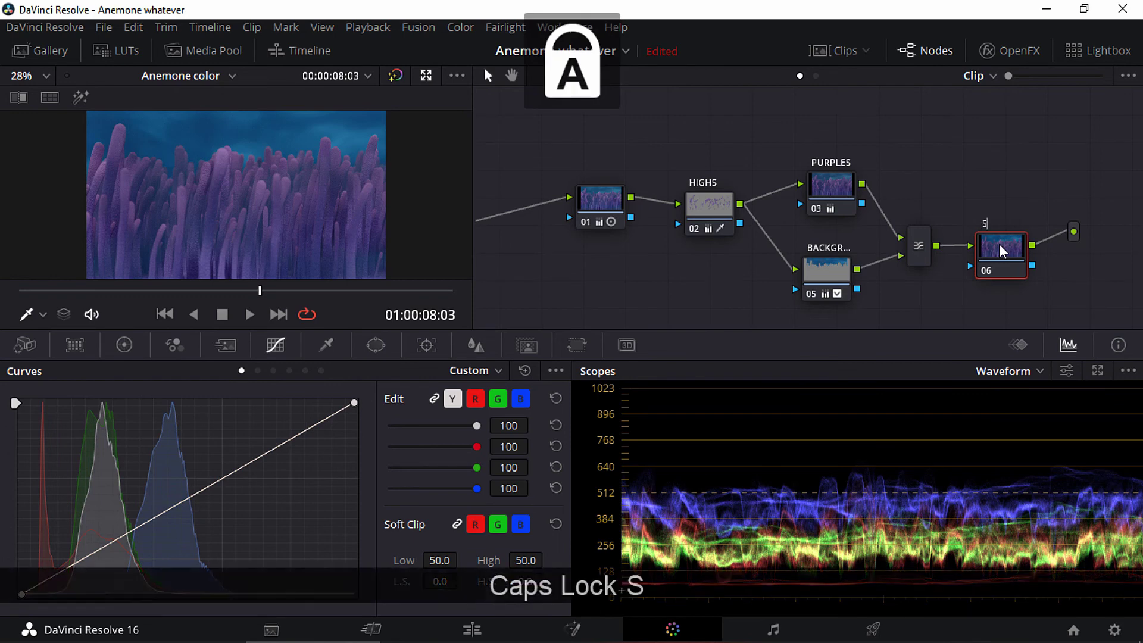
{"action": "type", "text": "HARPEN"}
{"action": "key", "text": "Return"}
{"action": "key", "text": "Caps_Lock"}
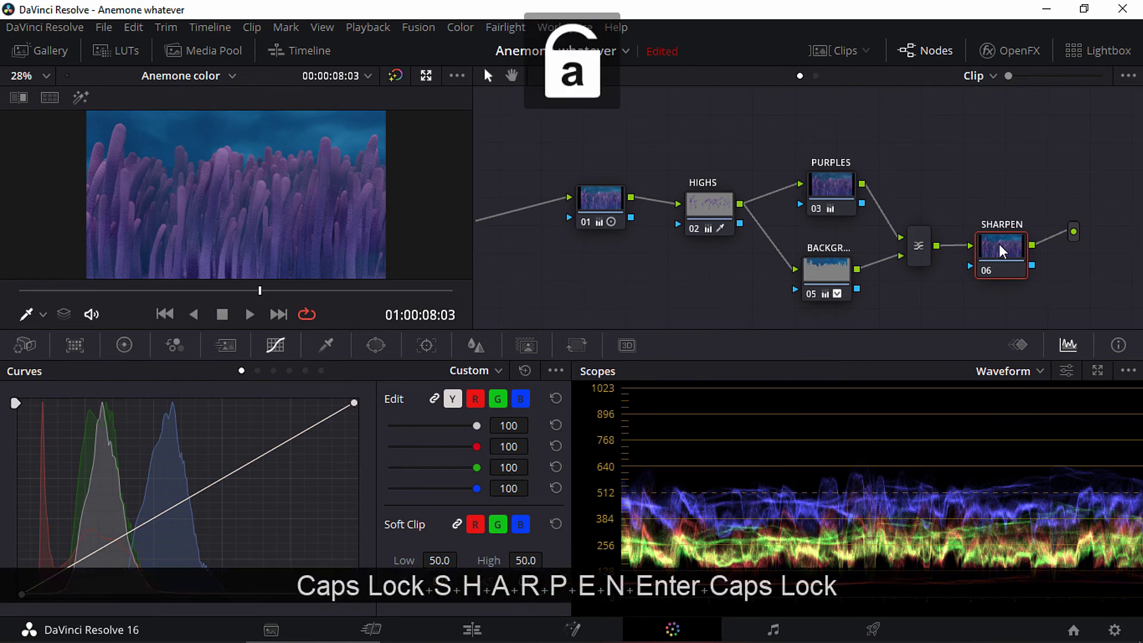
Sharpen the image on the SHARPEN node by setting the linked blur radius to 0.47, comparing with the node disabled.
{"action": "left_click", "coordinate": [476, 346]}
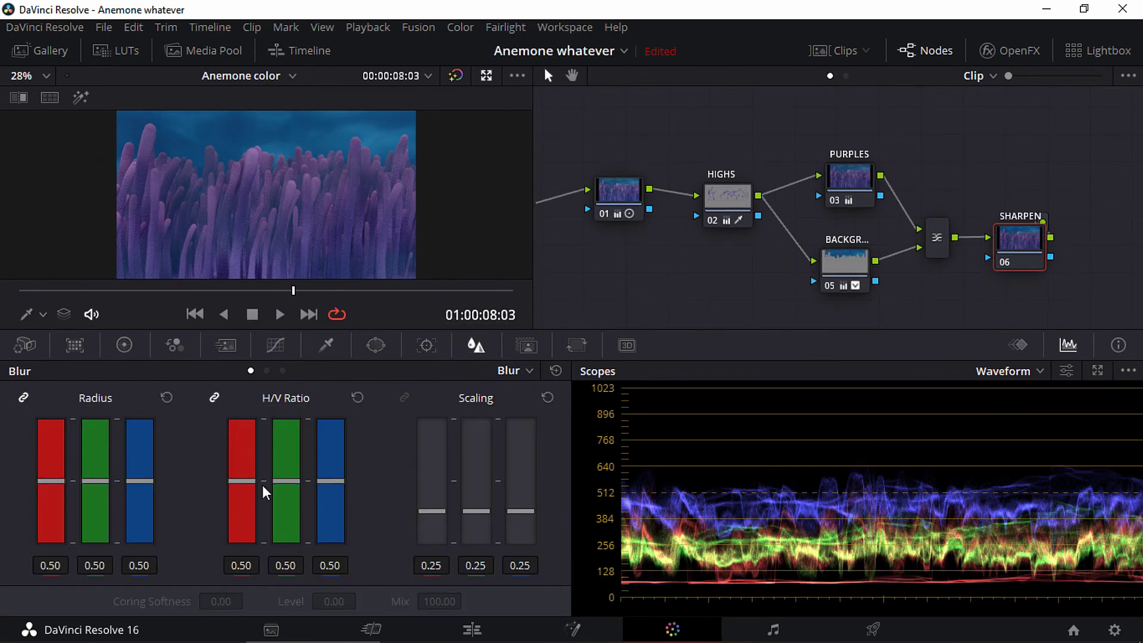
{"action": "mouse_move", "coordinate": [149, 481]}
{"action": "left_mouse_down"}
{"action": "mouse_move", "coordinate": [150, 528]}
{"action": "mouse_move", "coordinate": [154, 451]}
{"action": "mouse_move", "coordinate": [163, 494]}
{"action": "left_mouse_up"}
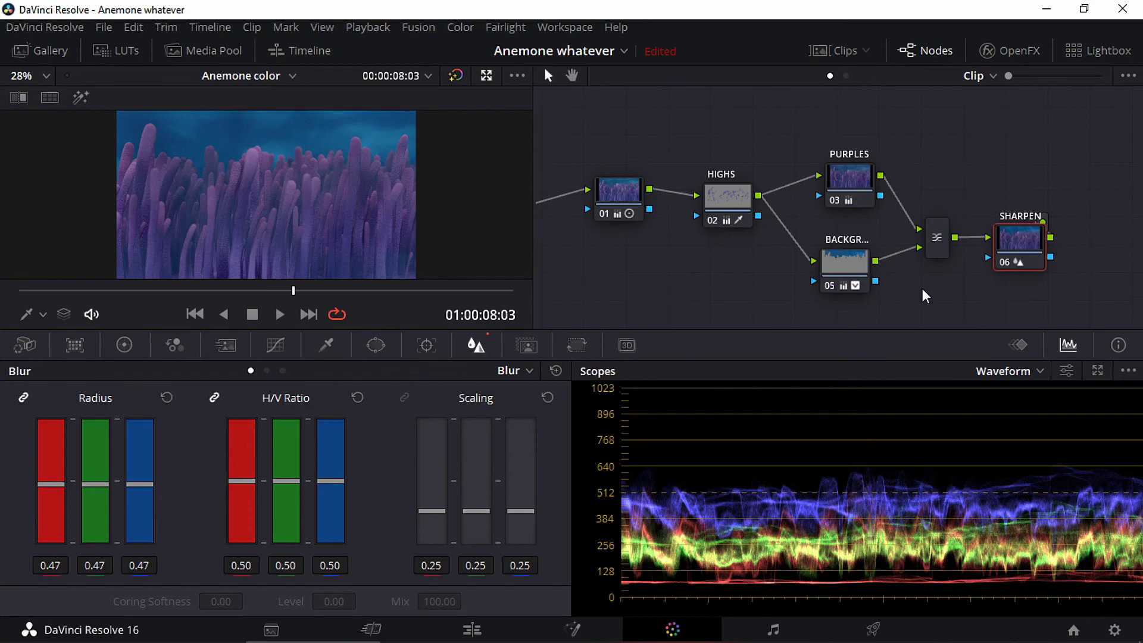
{"action": "key", "text": "ctrl+d"}
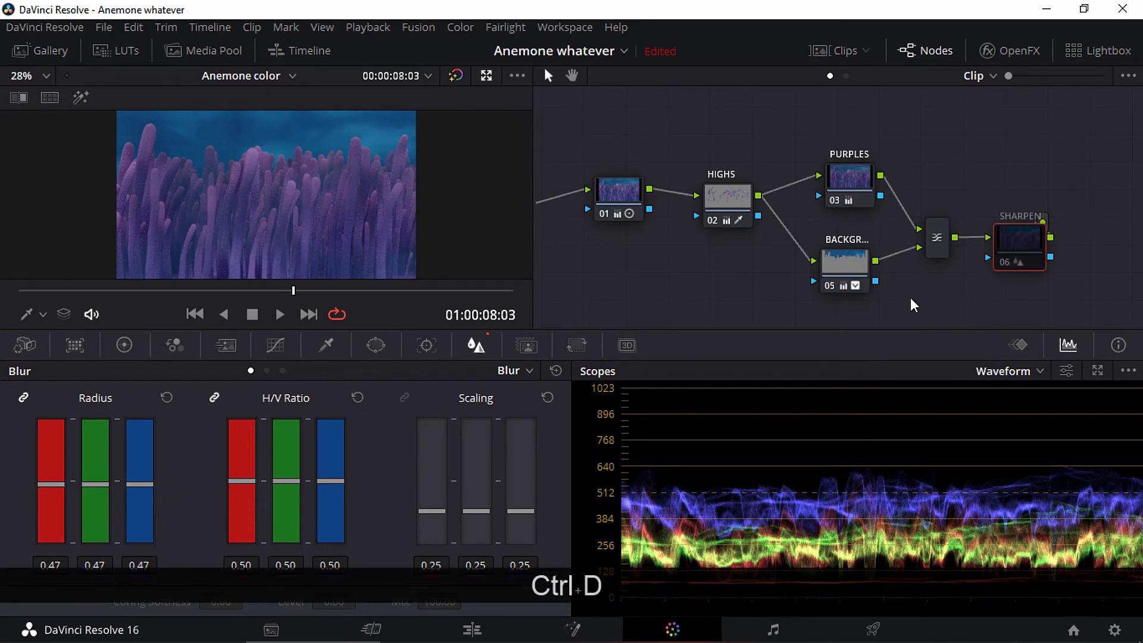
{"action": "key", "text": "ctrl+d"}
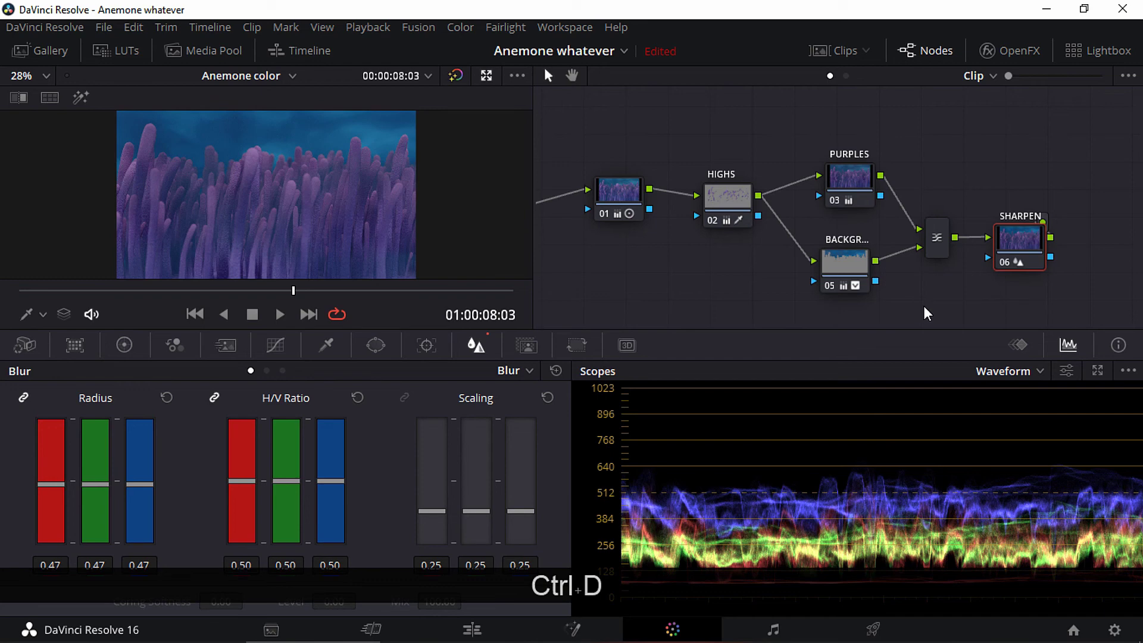
Compare the graded image with the whole node grade bypassed and enabled again.
{"action": "key", "text": "alt+d"}
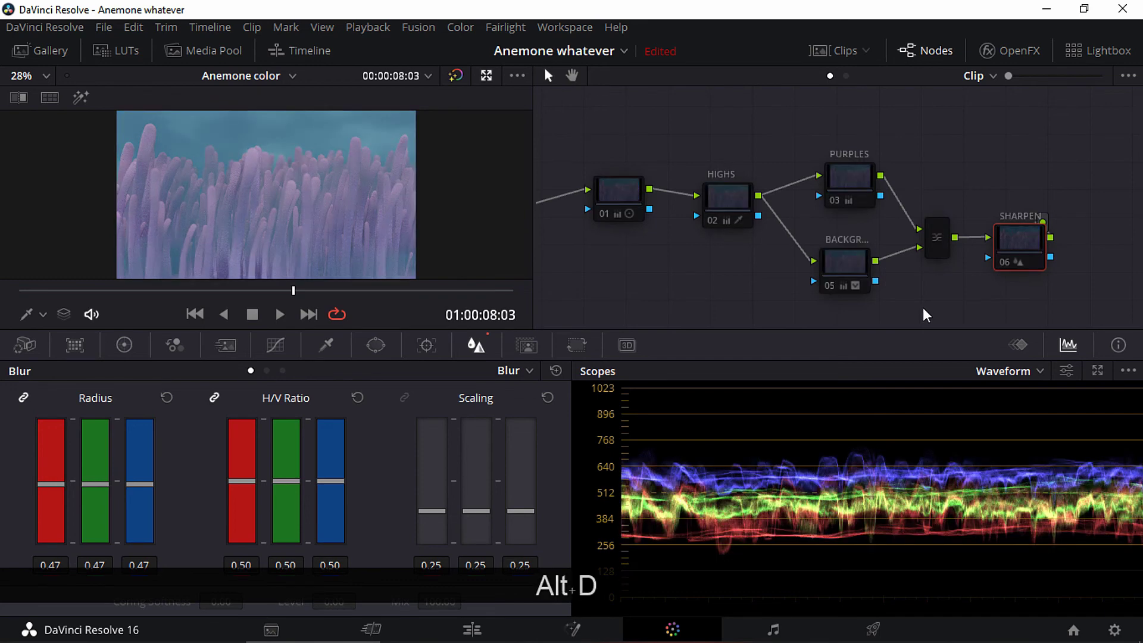
{"action": "key", "text": "alt+d"}
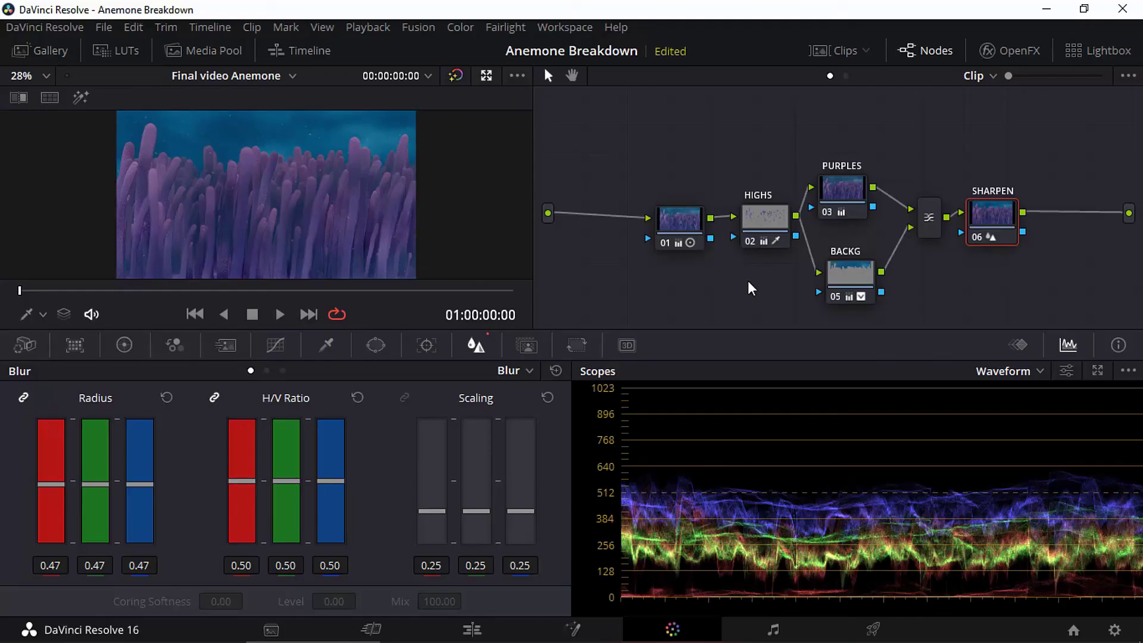
Open the render settings for the final timeline, choose the Custom preset and name the output file Anemone_final.
{"action": "left_click", "coordinate": [873, 628]}
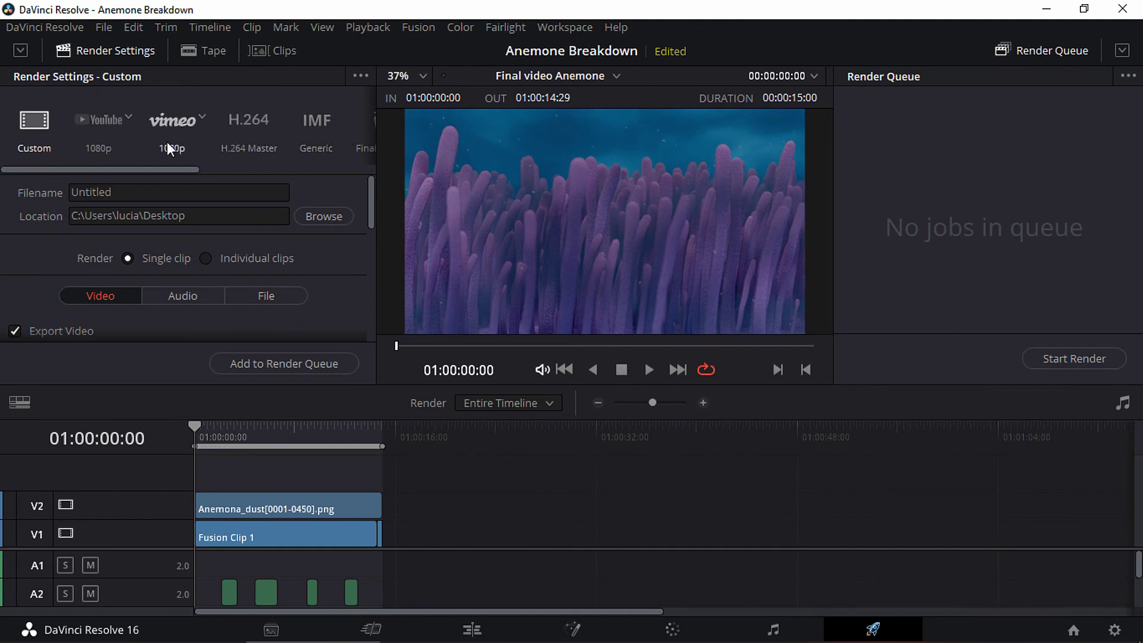
{"action": "left_click", "coordinate": [106, 139]}
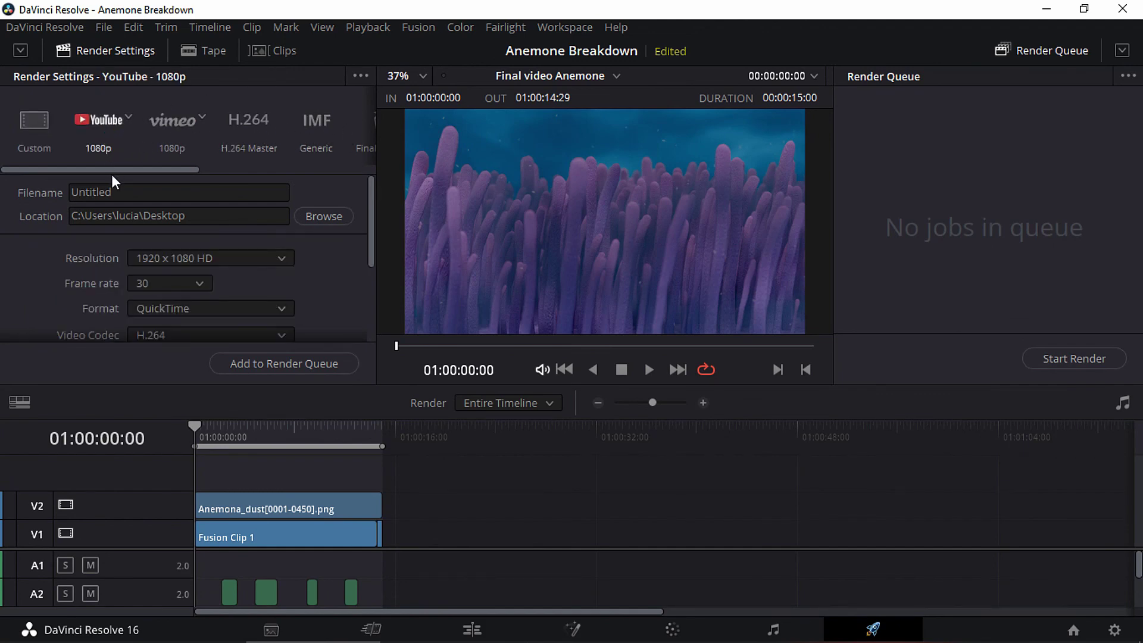
{"action": "left_click", "coordinate": [37, 118]}
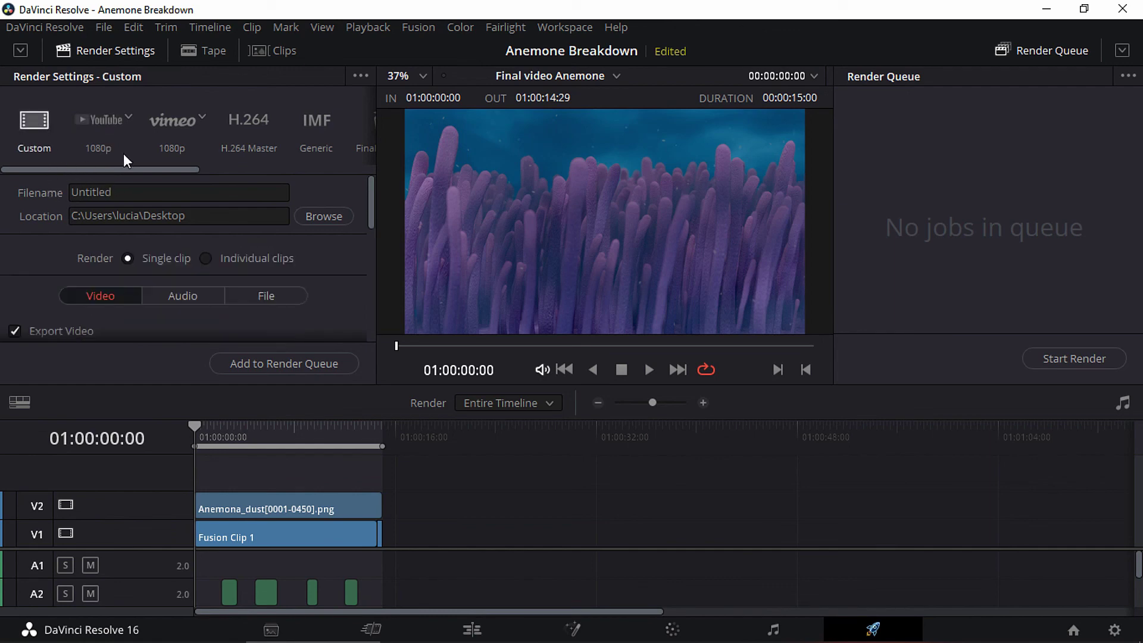
{"action": "left_click", "coordinate": [189, 191]}
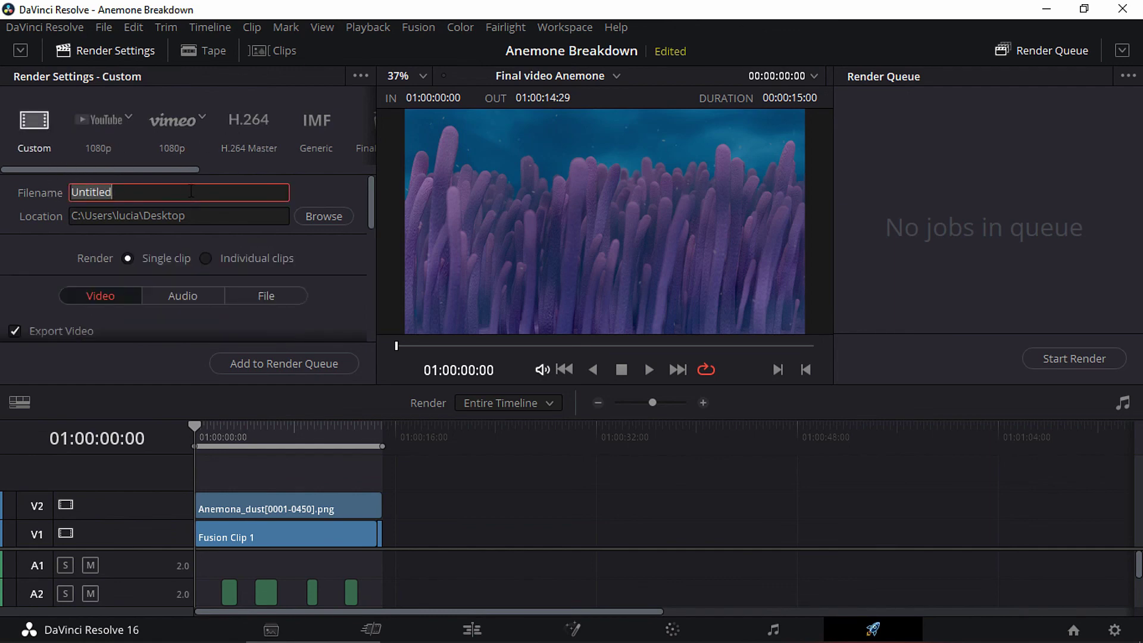
{"action": "type", "text": "Anemone_final"}
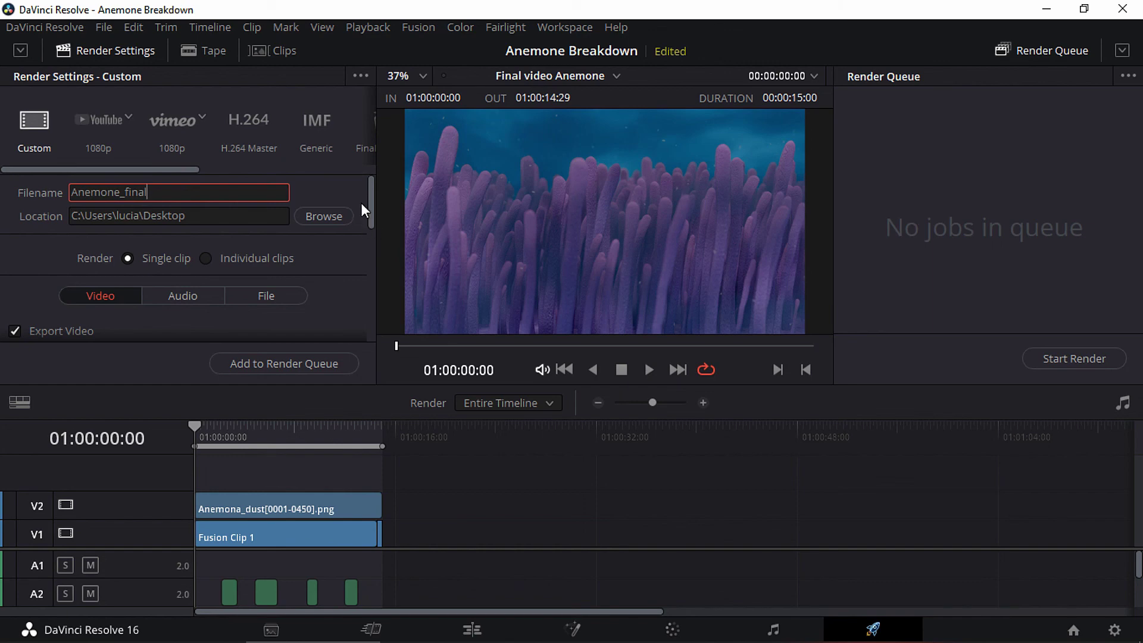
Set the render format to MP4 and the resolution to 1280 x 720 HD 720P.
{"action": "left_click_drag", "start_coordinate": [372, 199], "coordinate": [369, 249]}
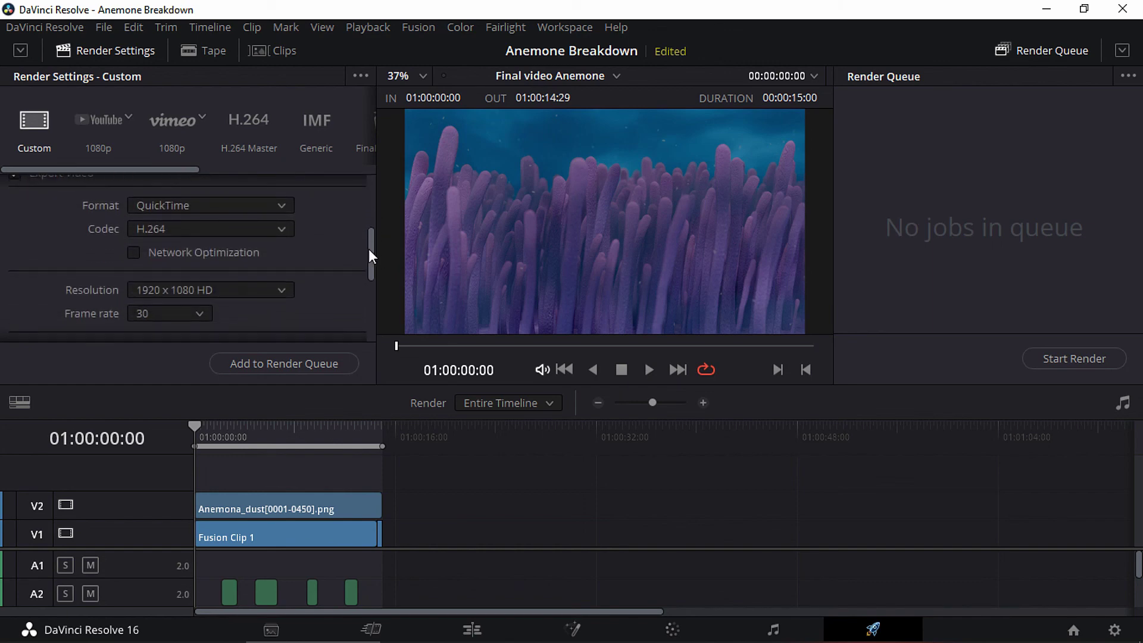
{"action": "left_click", "coordinate": [278, 207]}
{"action": "left_click", "coordinate": [199, 333]}
{"action": "left_click", "coordinate": [265, 291]}
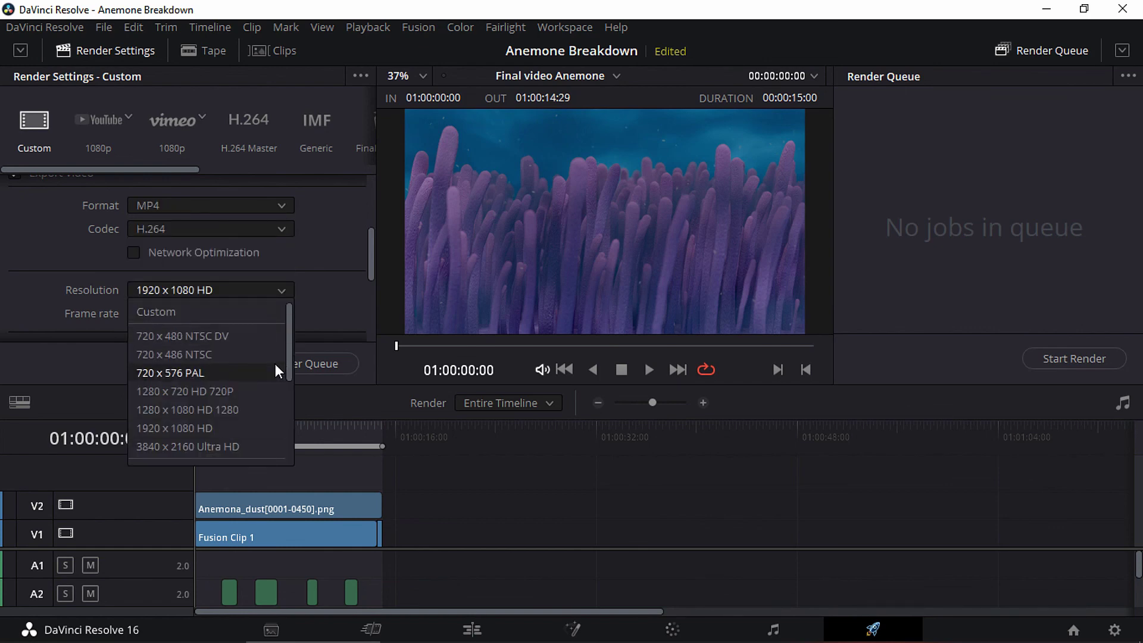
{"action": "left_click", "coordinate": [226, 391]}
Add the Anemone_final job to the render queue and start rendering it.
{"action": "left_click_drag", "start_coordinate": [371, 249], "coordinate": [359, 323]}
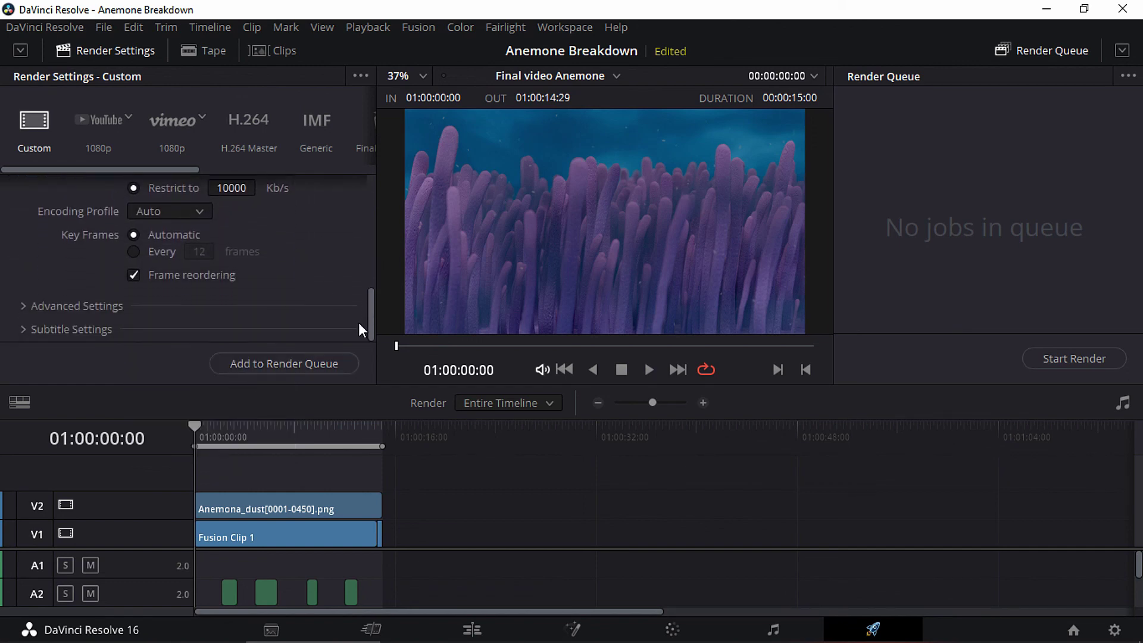
{"action": "left_click", "coordinate": [312, 363]}
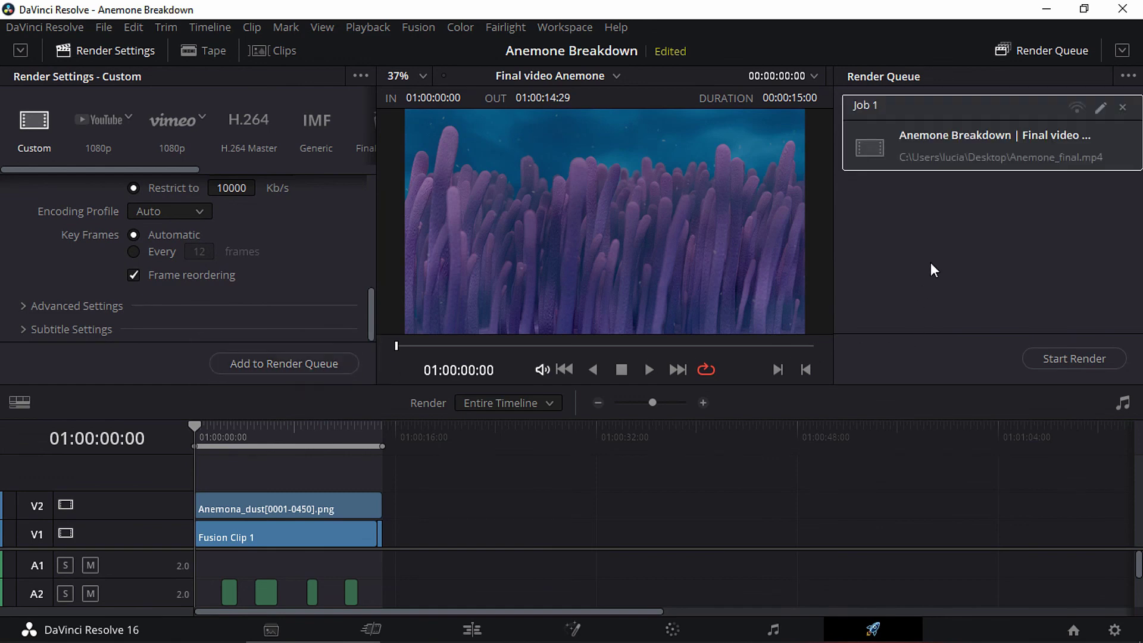
{"action": "left_click", "coordinate": [1066, 360]}
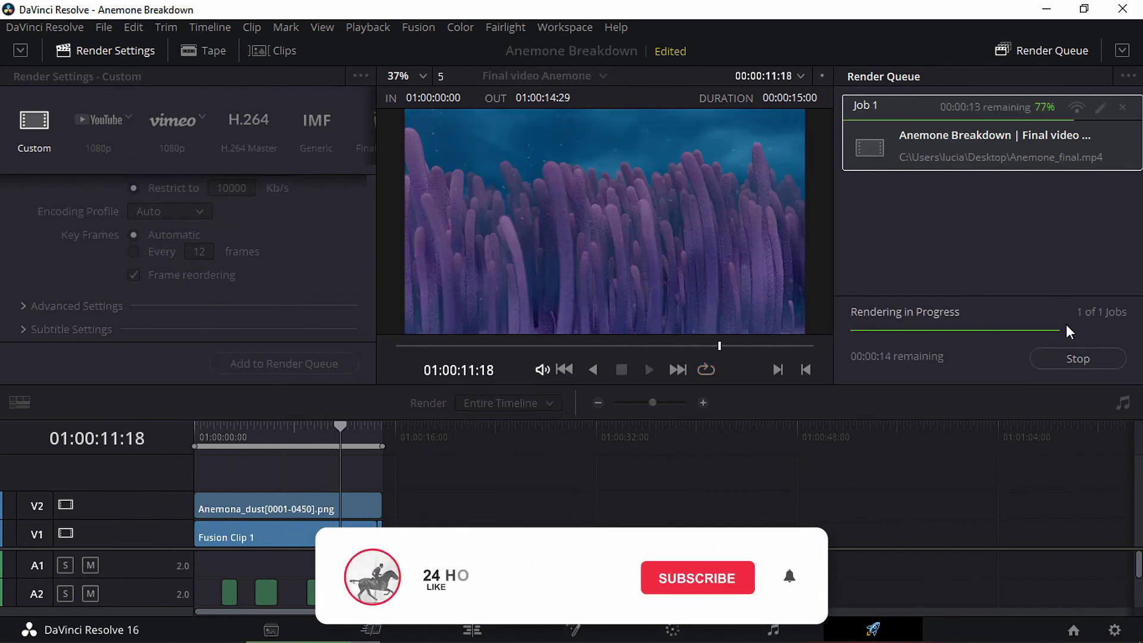